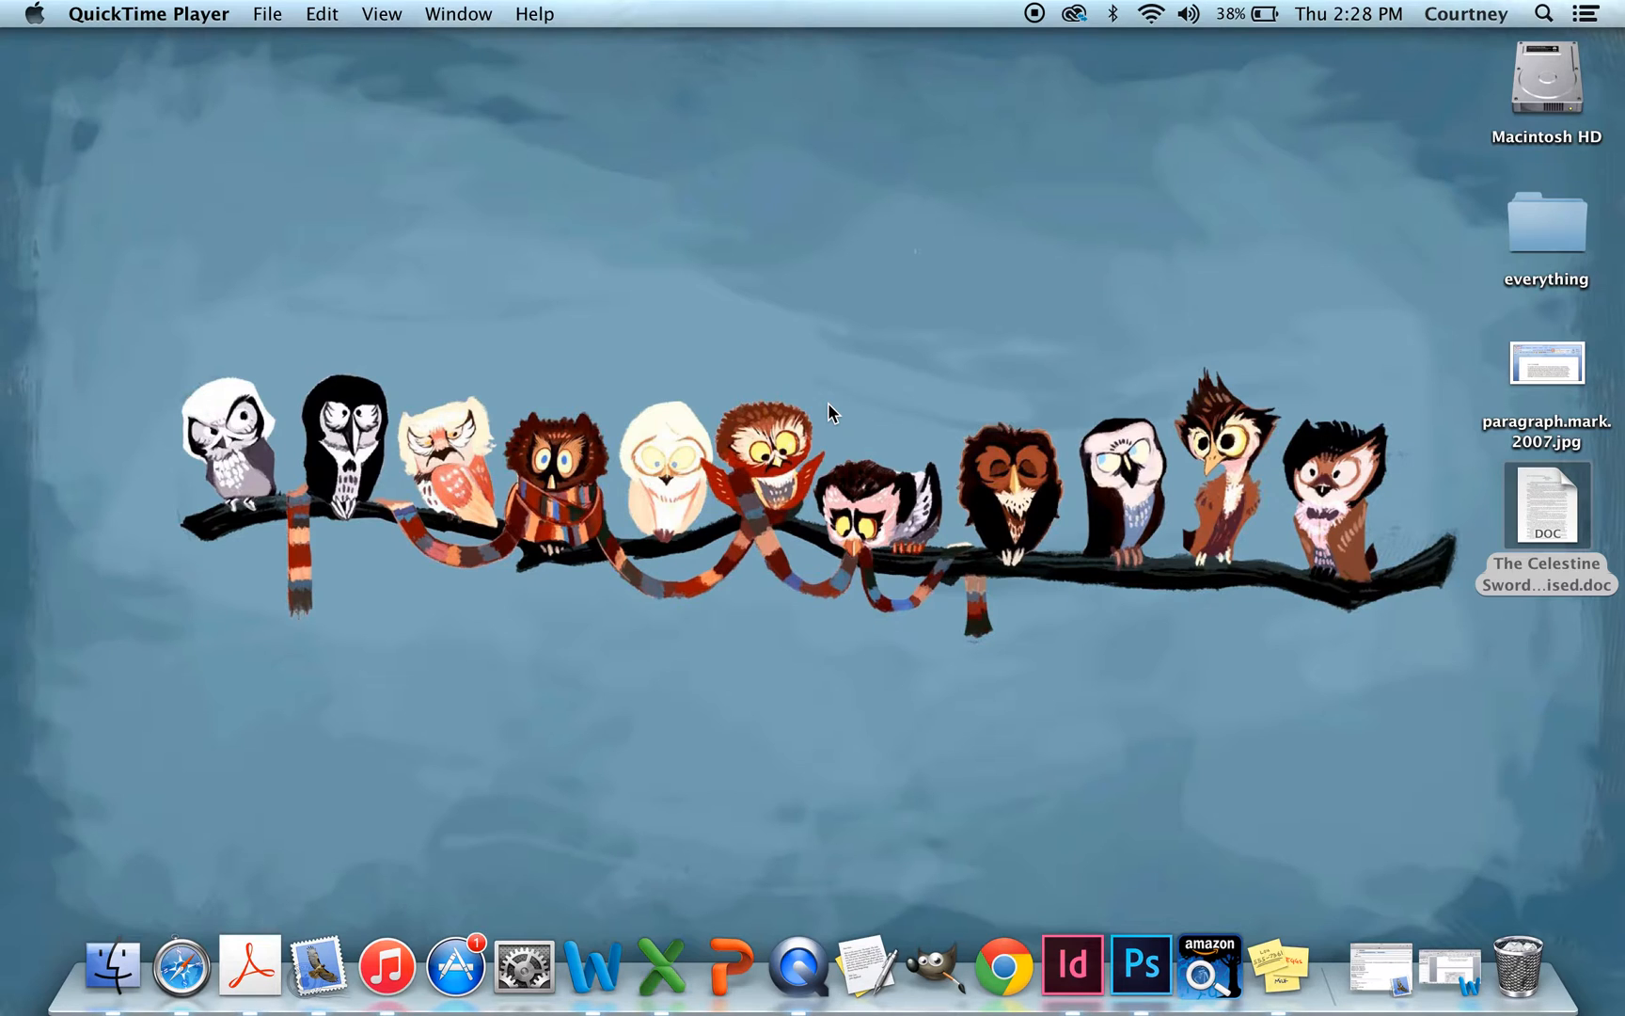
Step: Open The Celestine Sword-Revised.doc from the desktop and look through its prologue and first chapter pages
double_click(1557, 494)
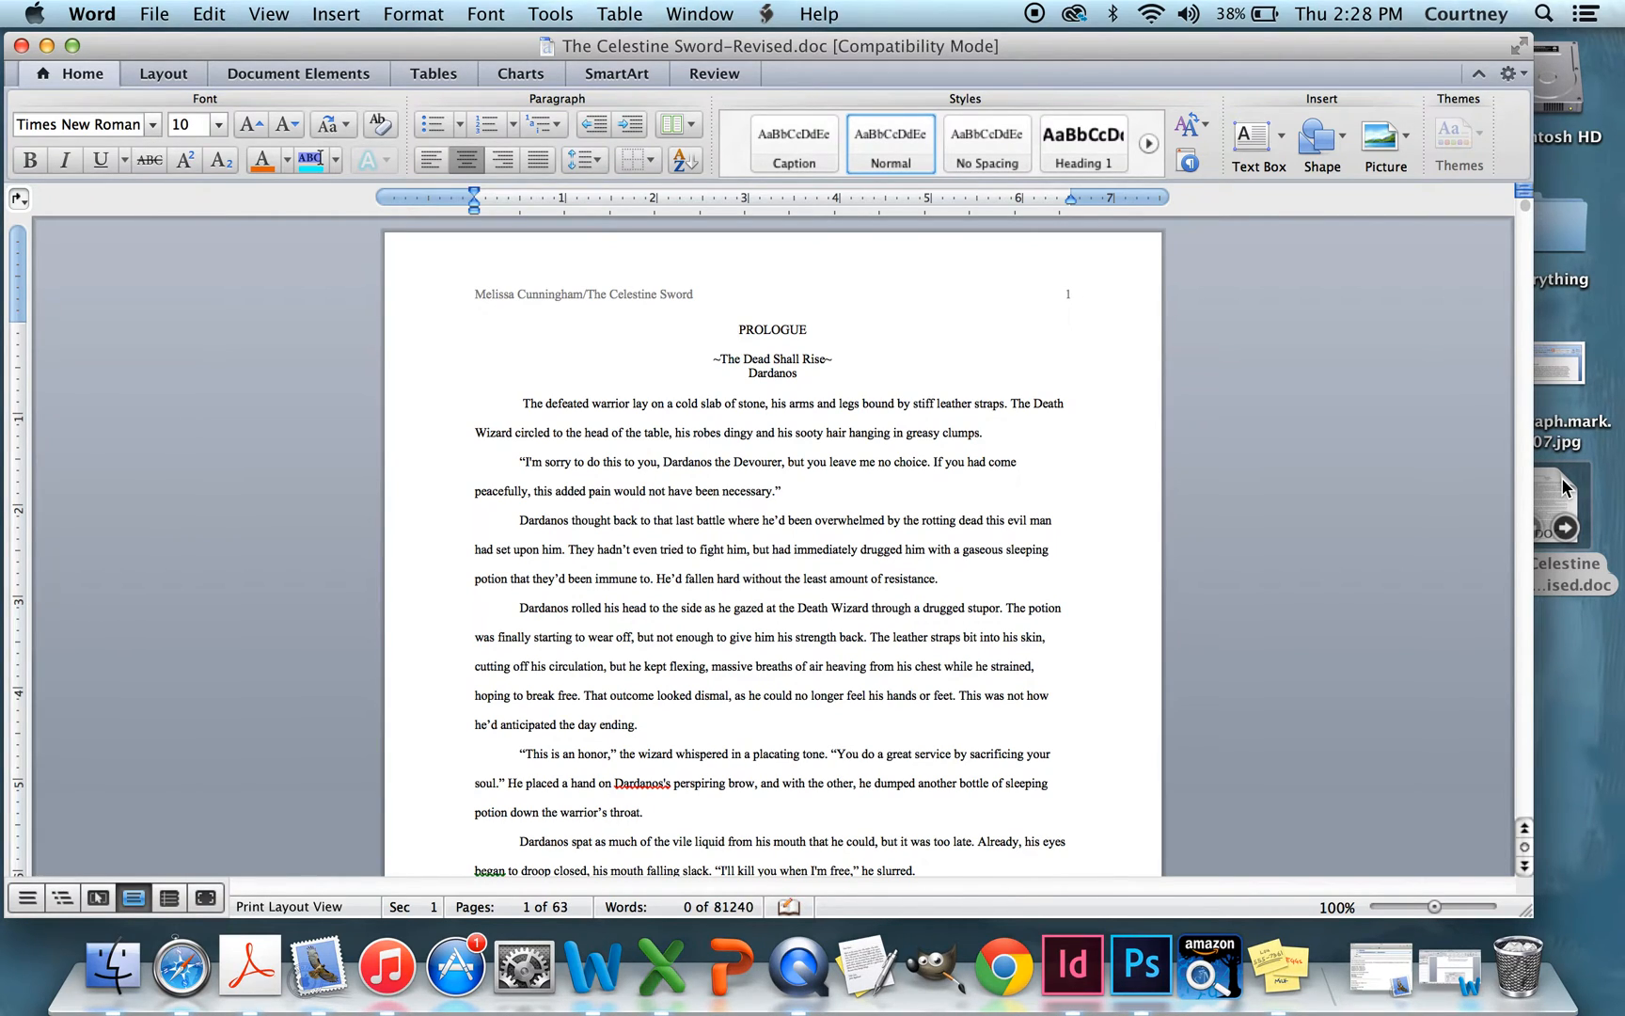
scroll(1127, 484, down, 5)
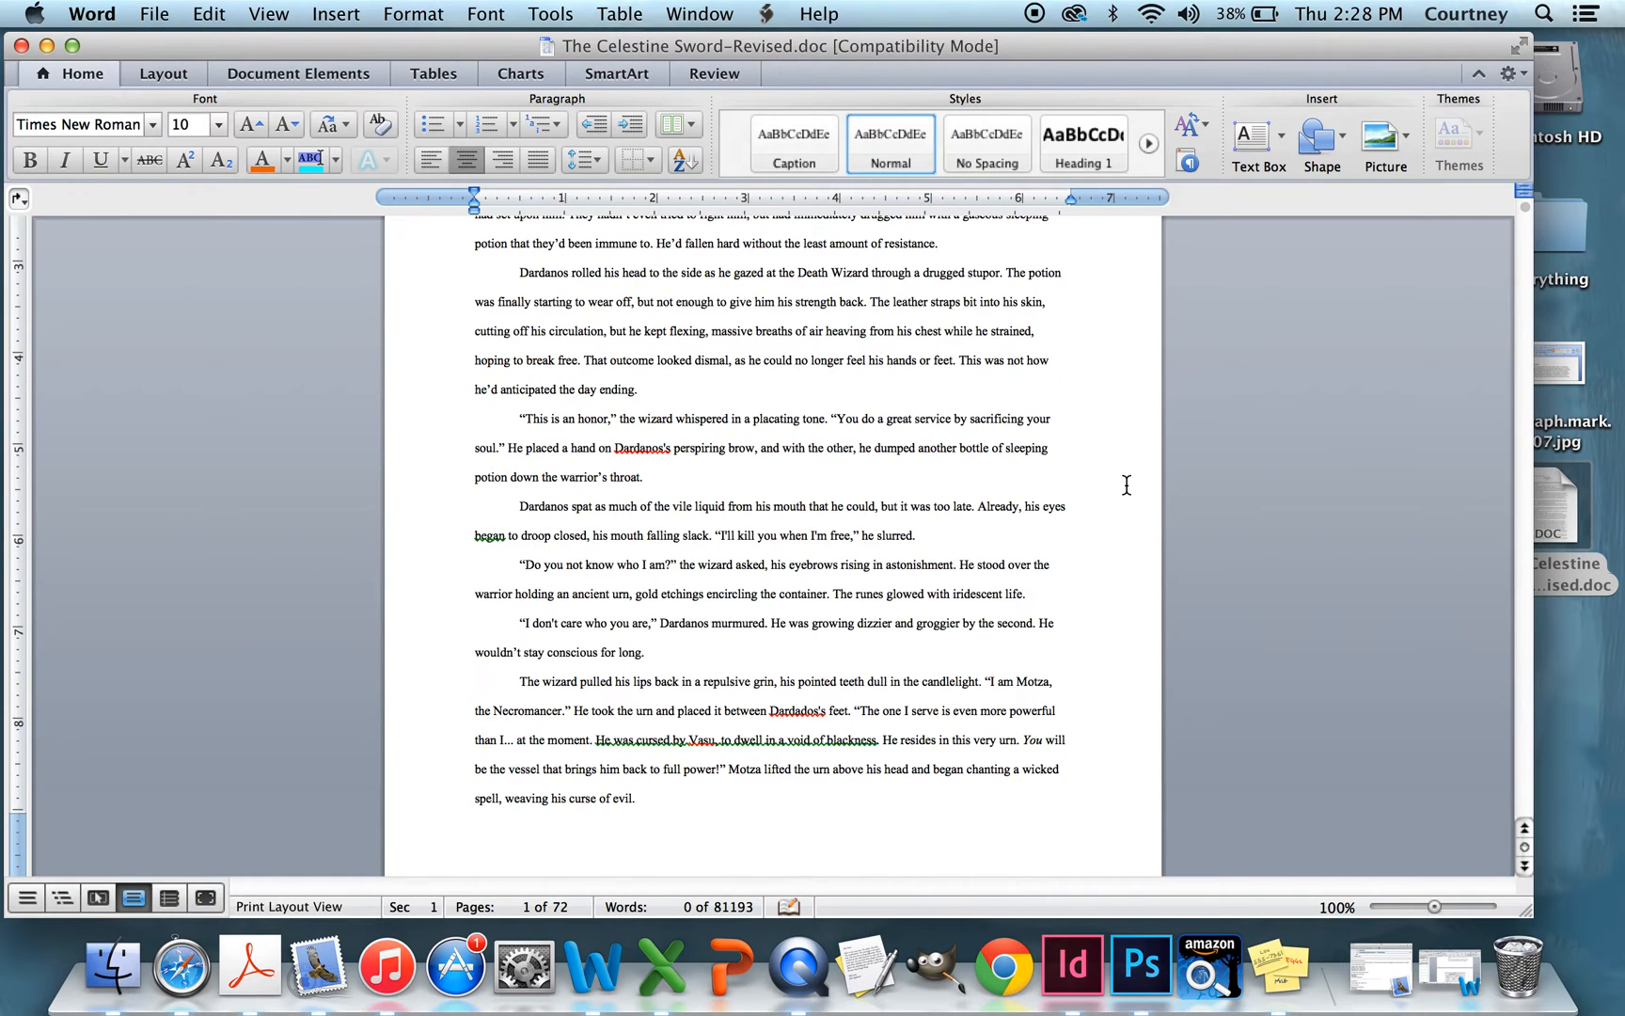
scroll(1127, 484, down, 15)
scroll(1127, 484, down, 6)
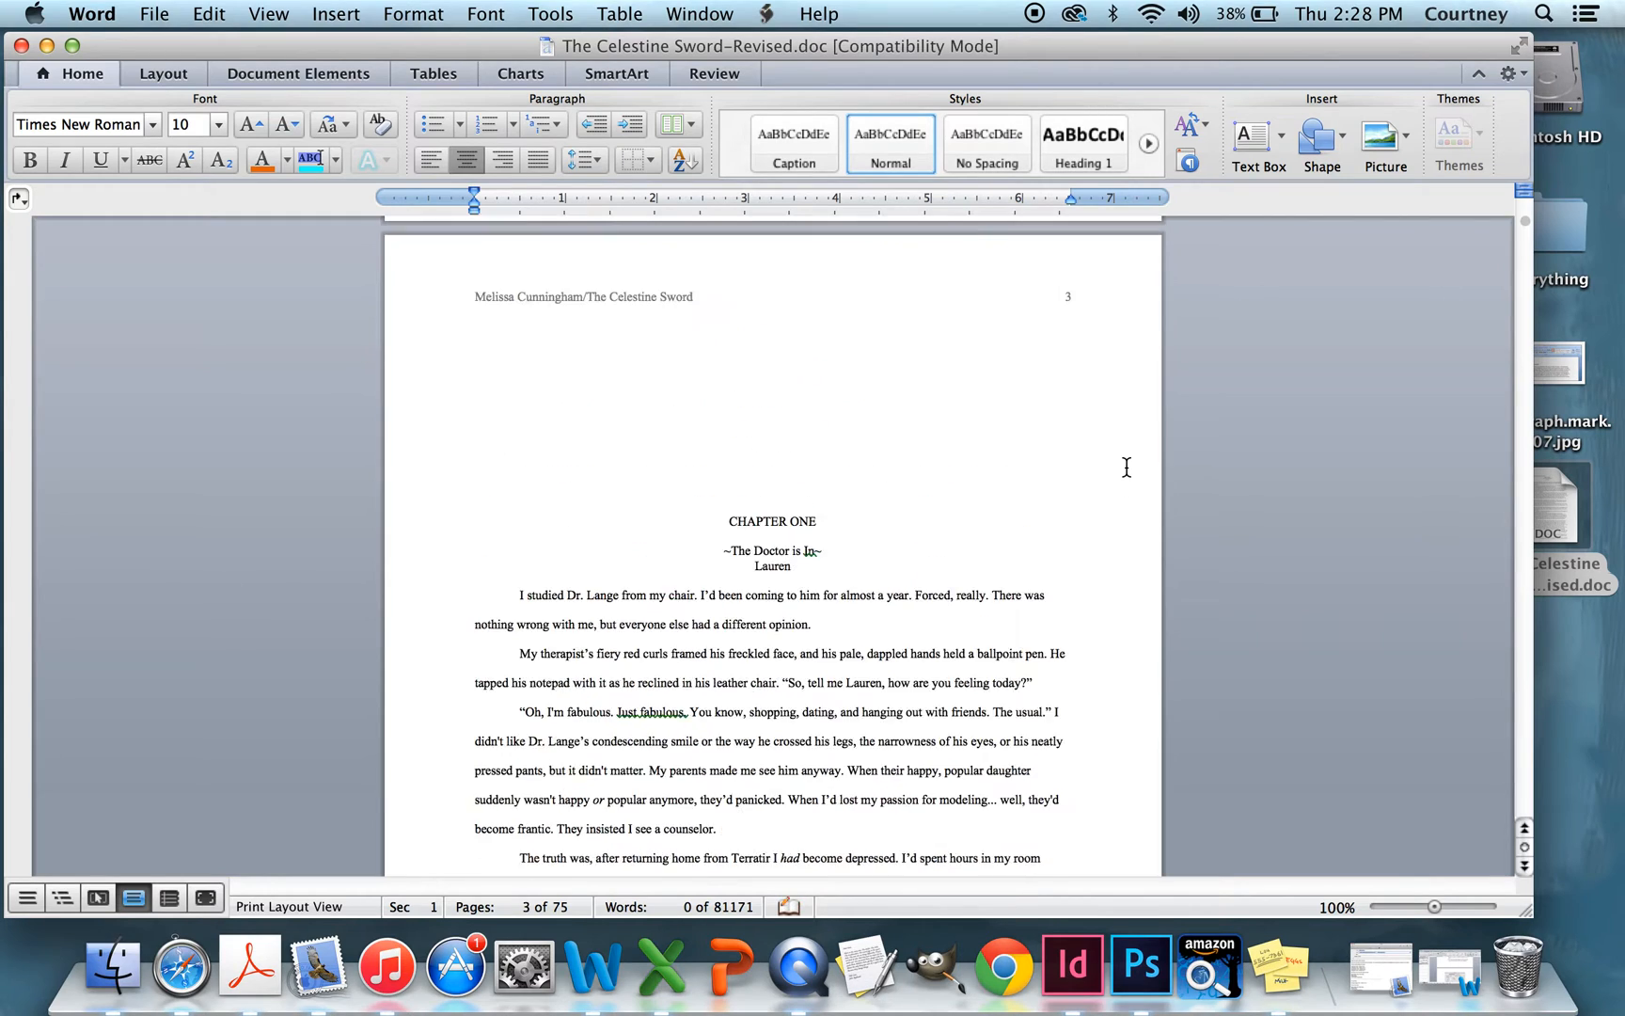
scroll(1127, 468, up, 20)
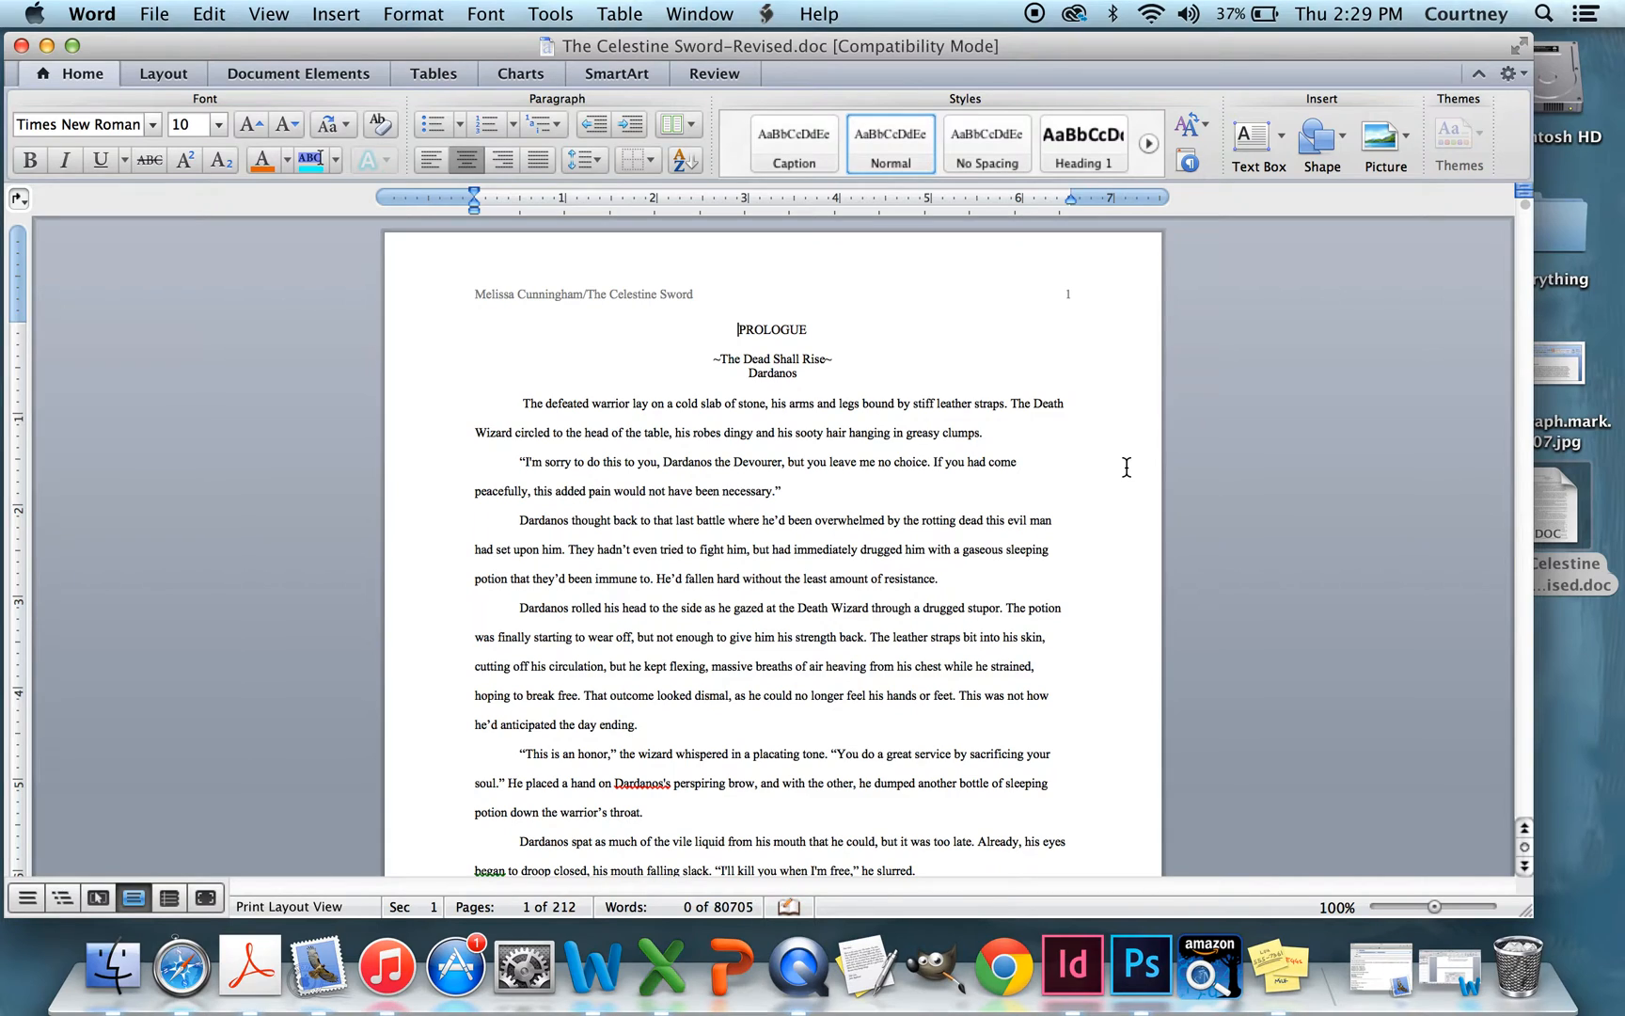
Step: Turn on the display of all nonprinting characters in the Word view preferences
click(96, 14)
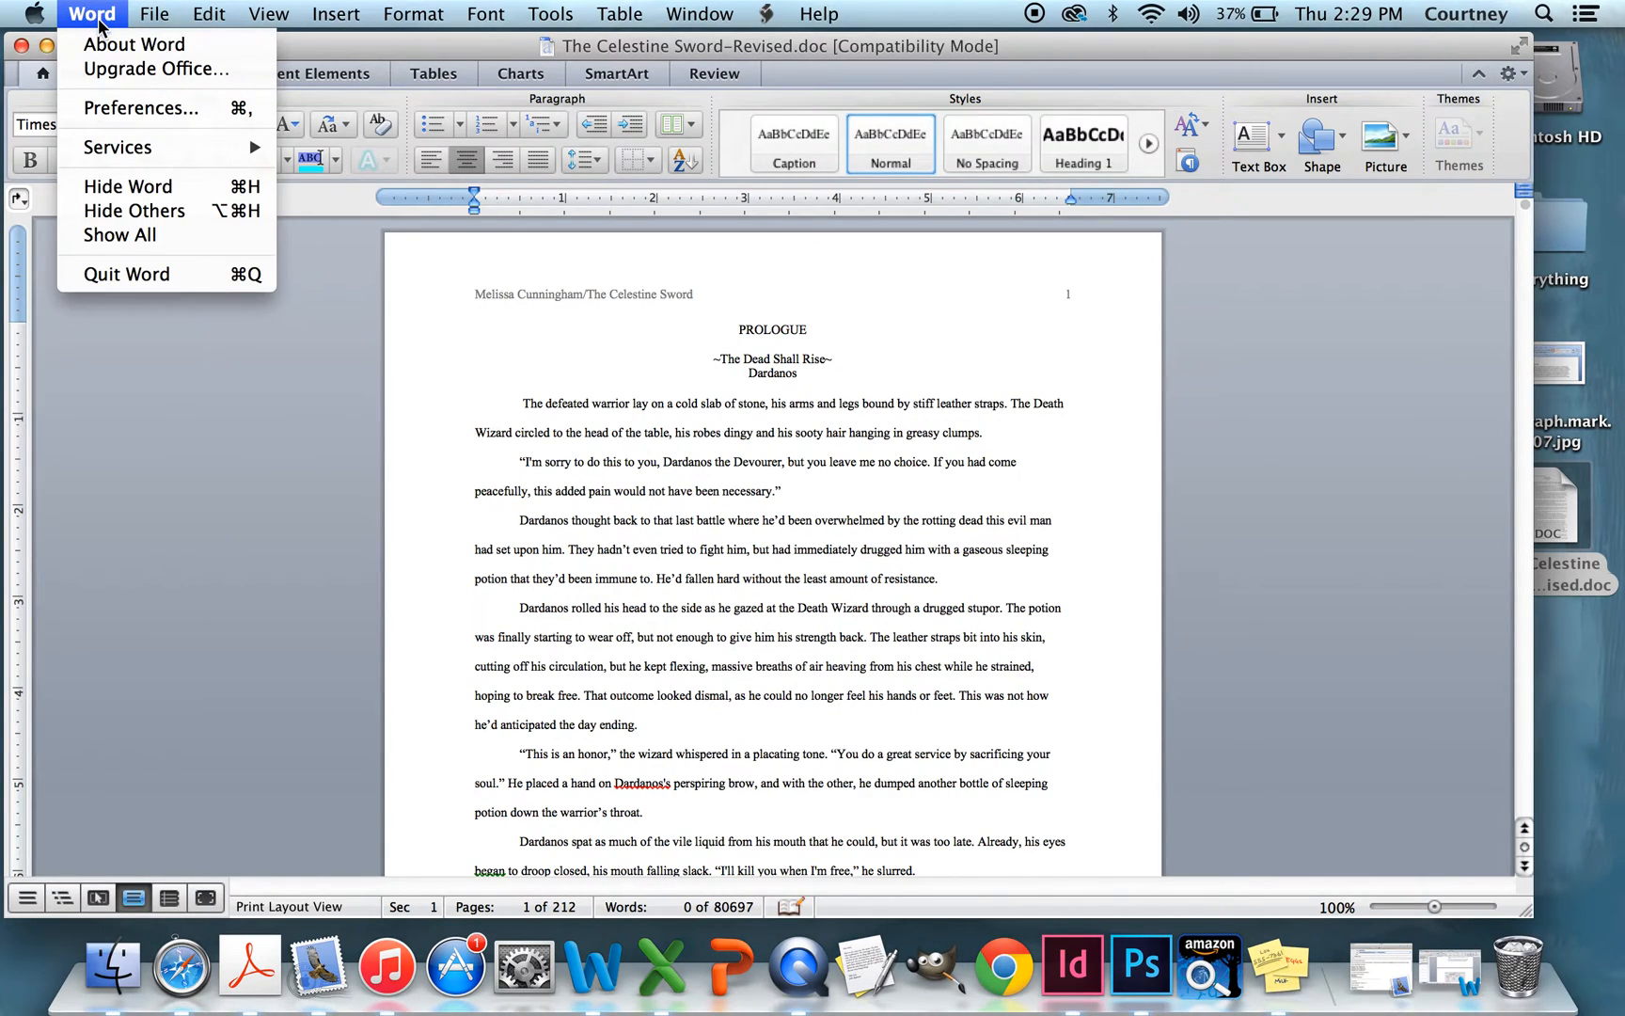
click(122, 108)
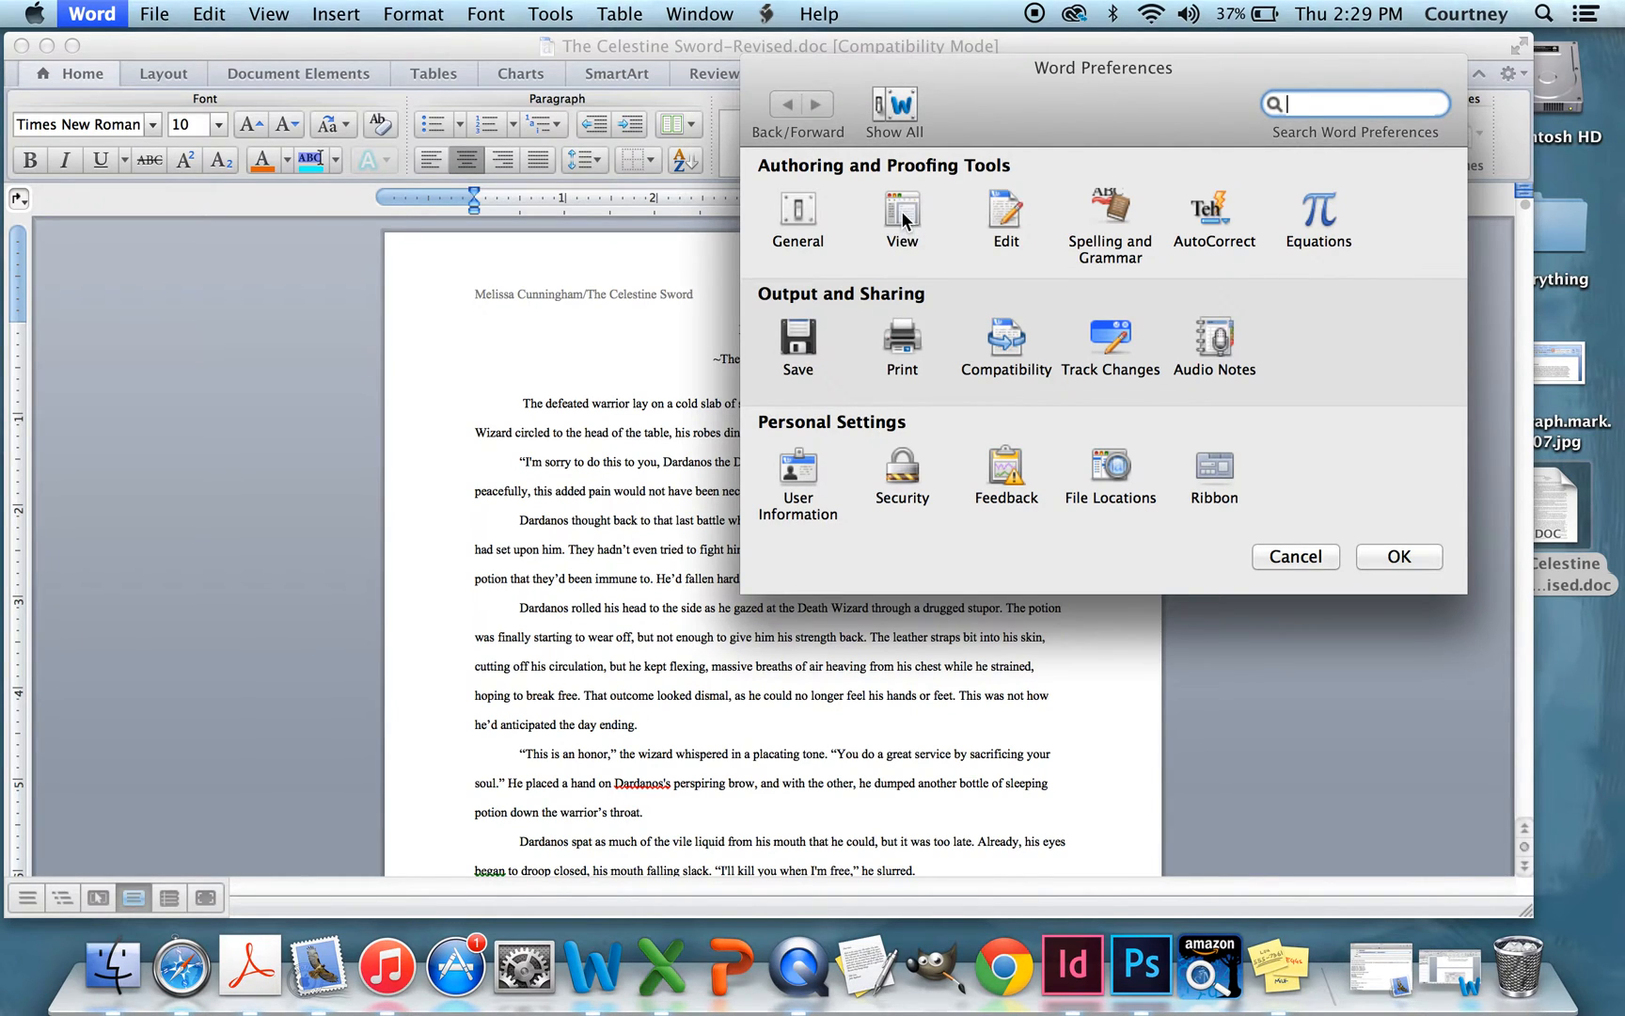
click(902, 211)
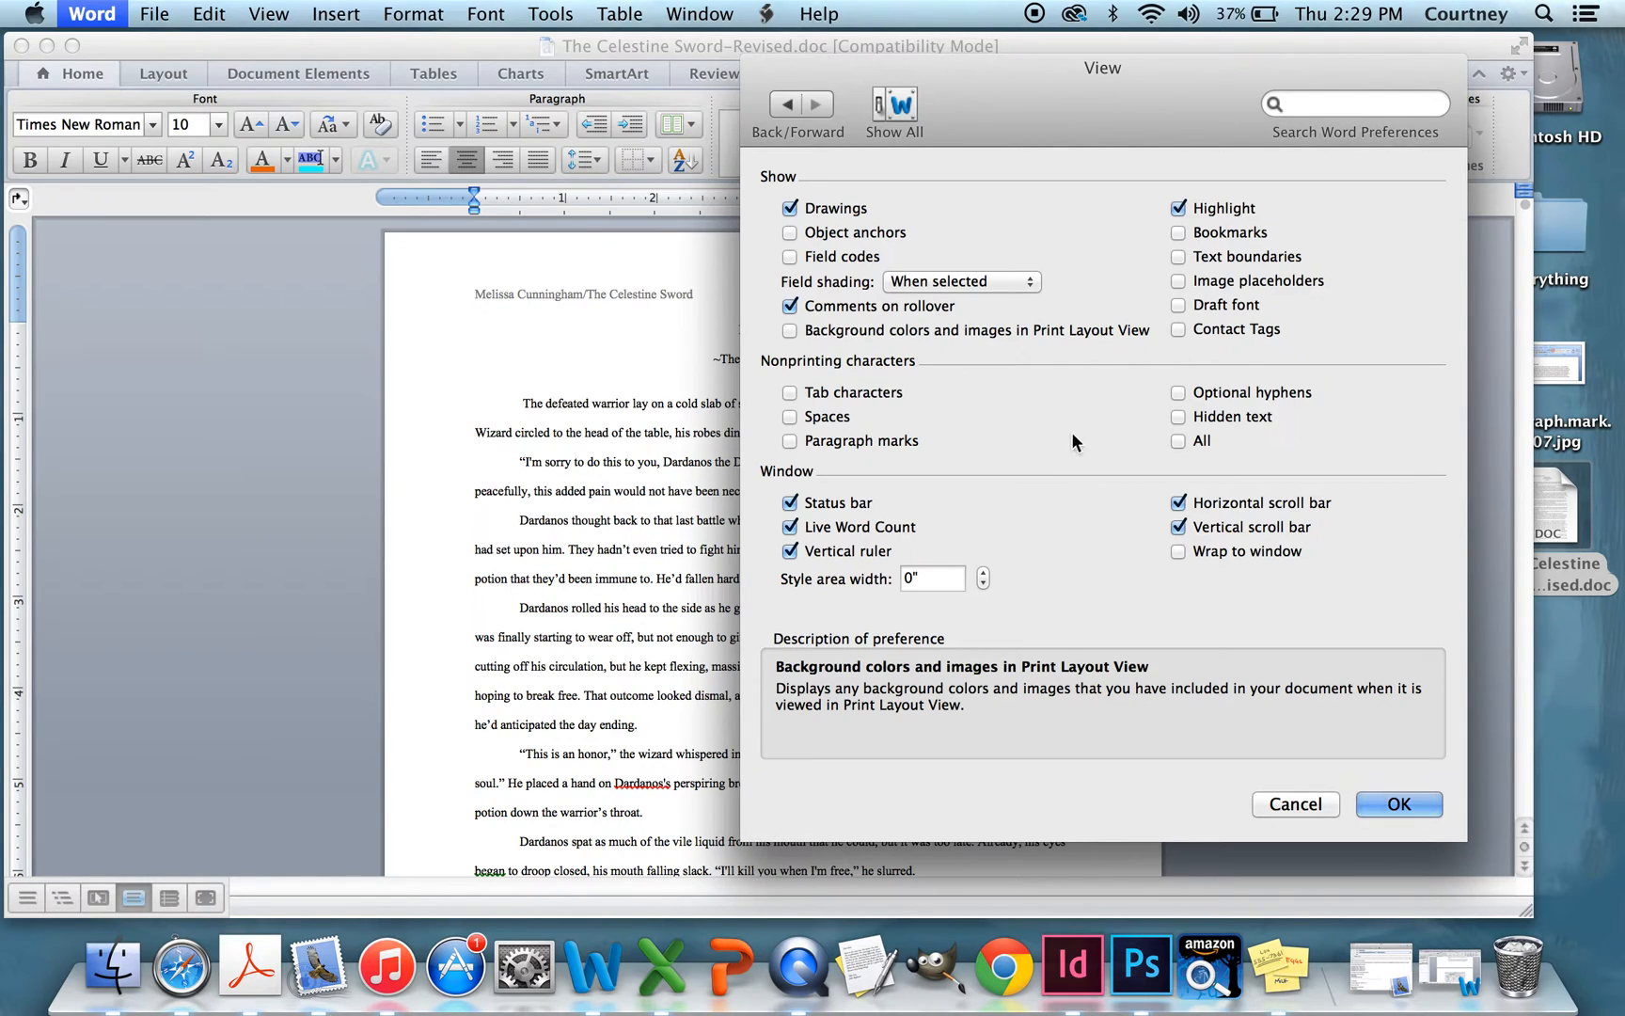
mouse_move(1179, 450)
click(1180, 443)
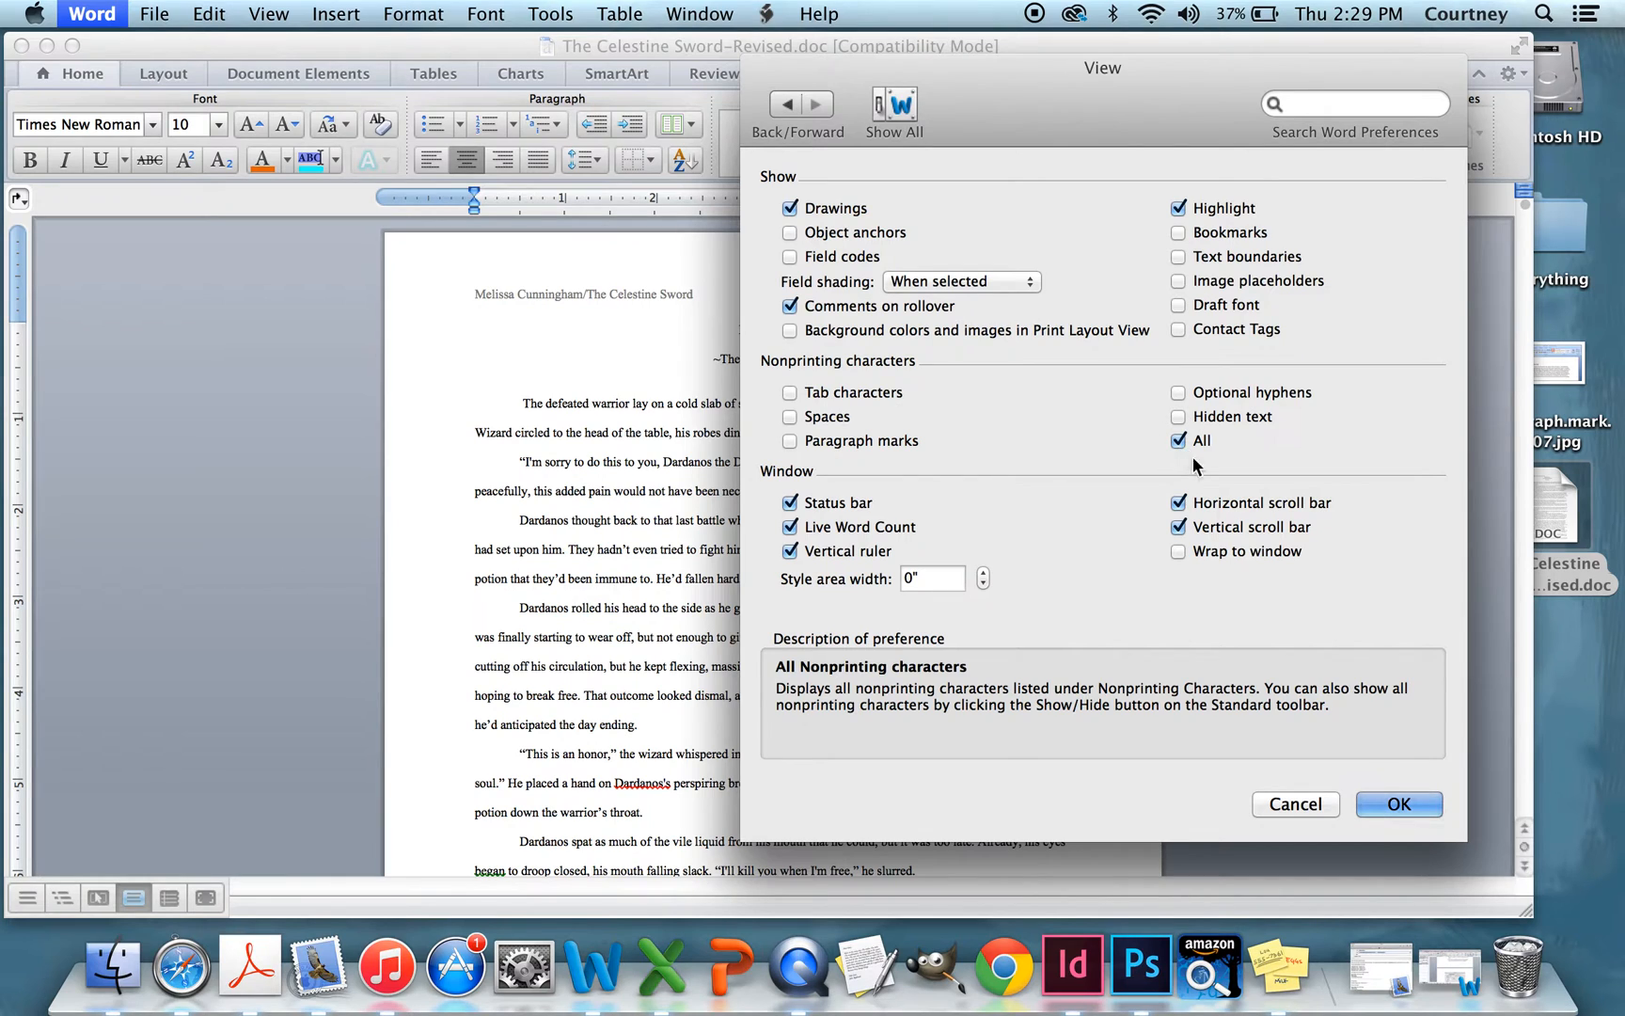
click(1386, 808)
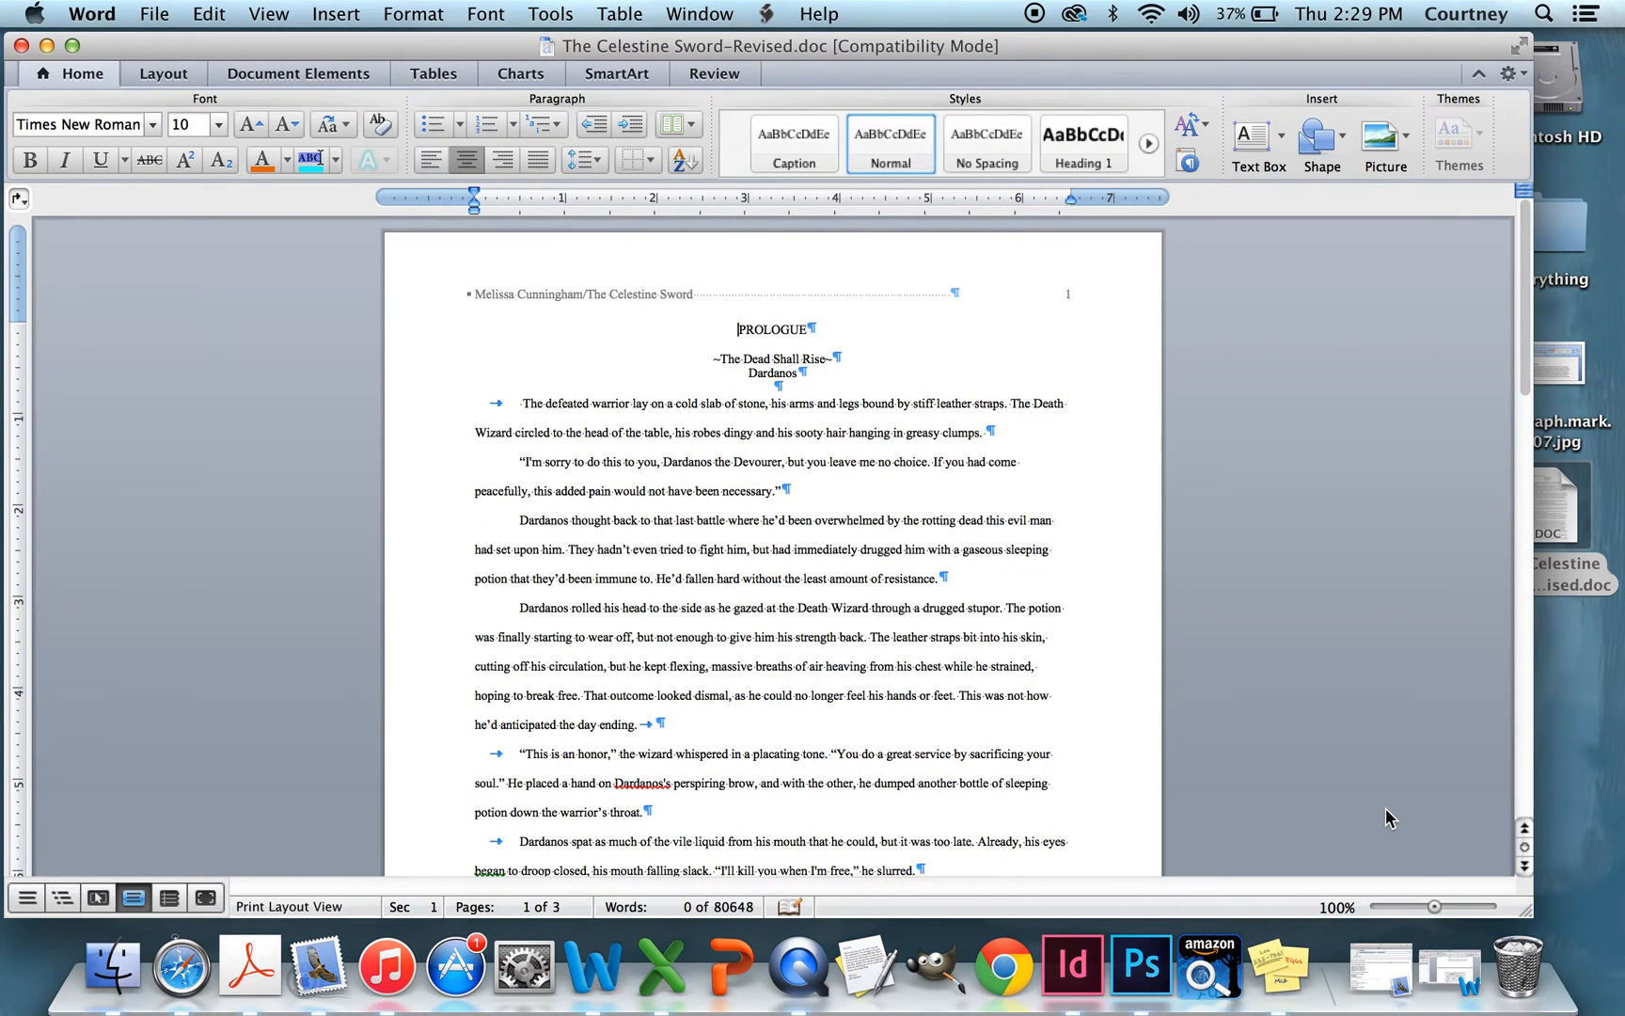
Step: View the reference image paragraph.mark.2007.jpg, close it, and examine the formatting marks in the manuscript
double_click(1561, 352)
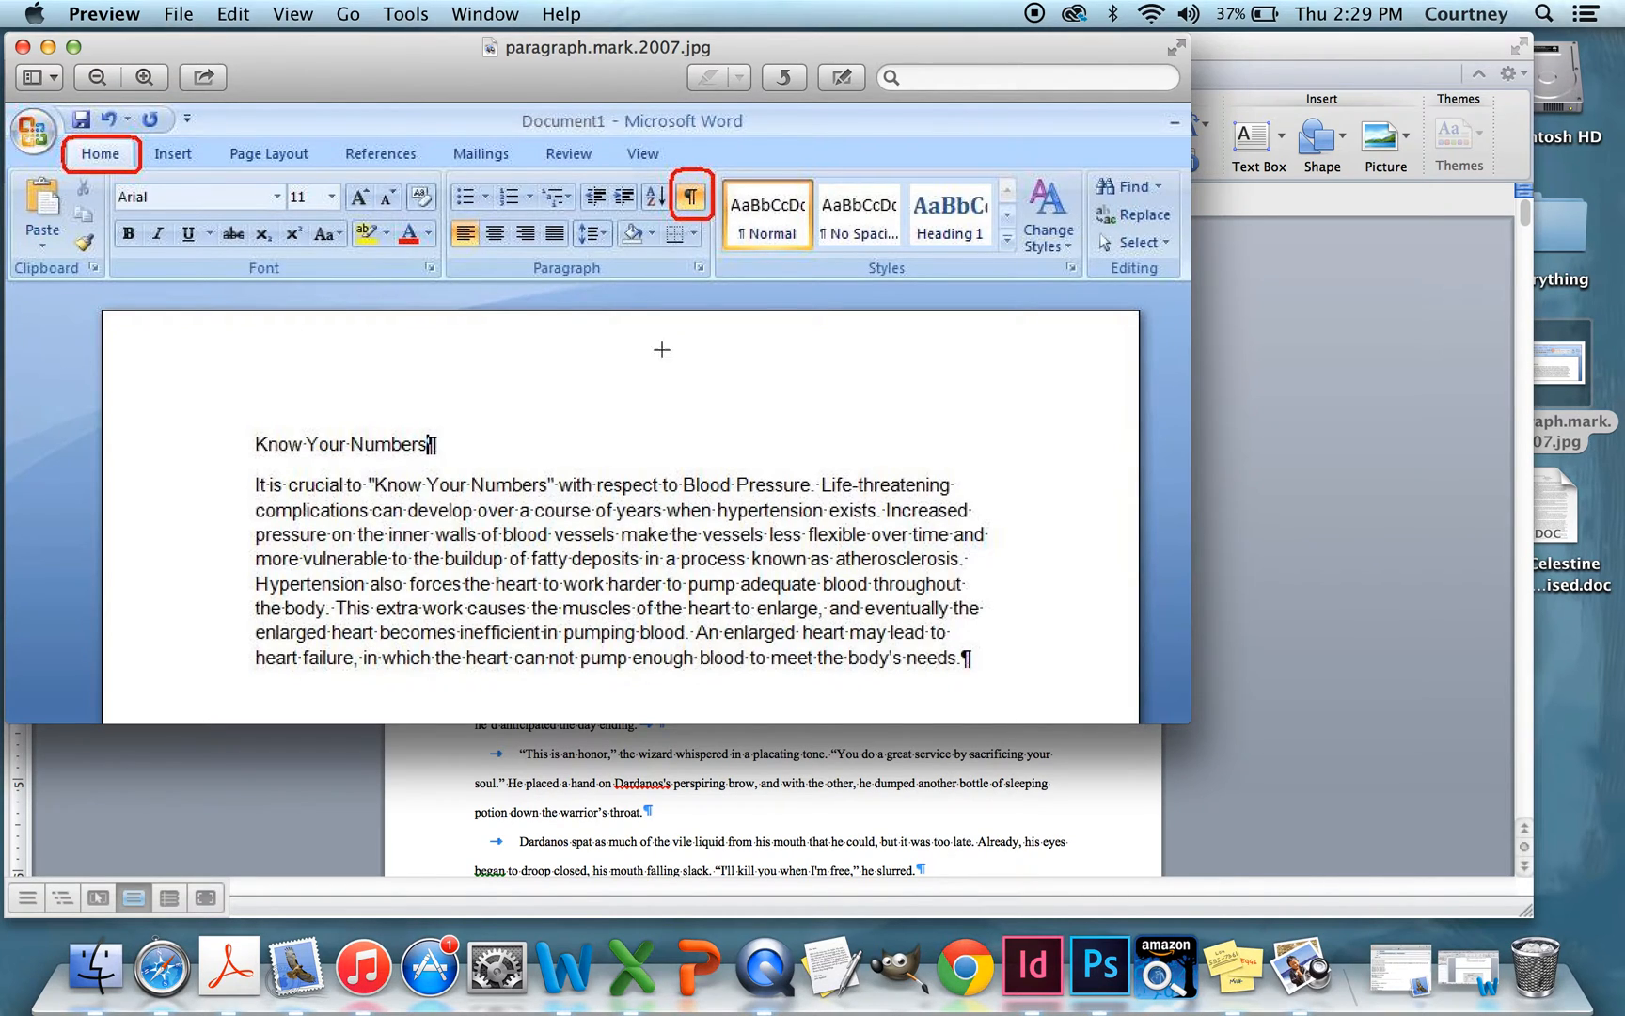
click(22, 47)
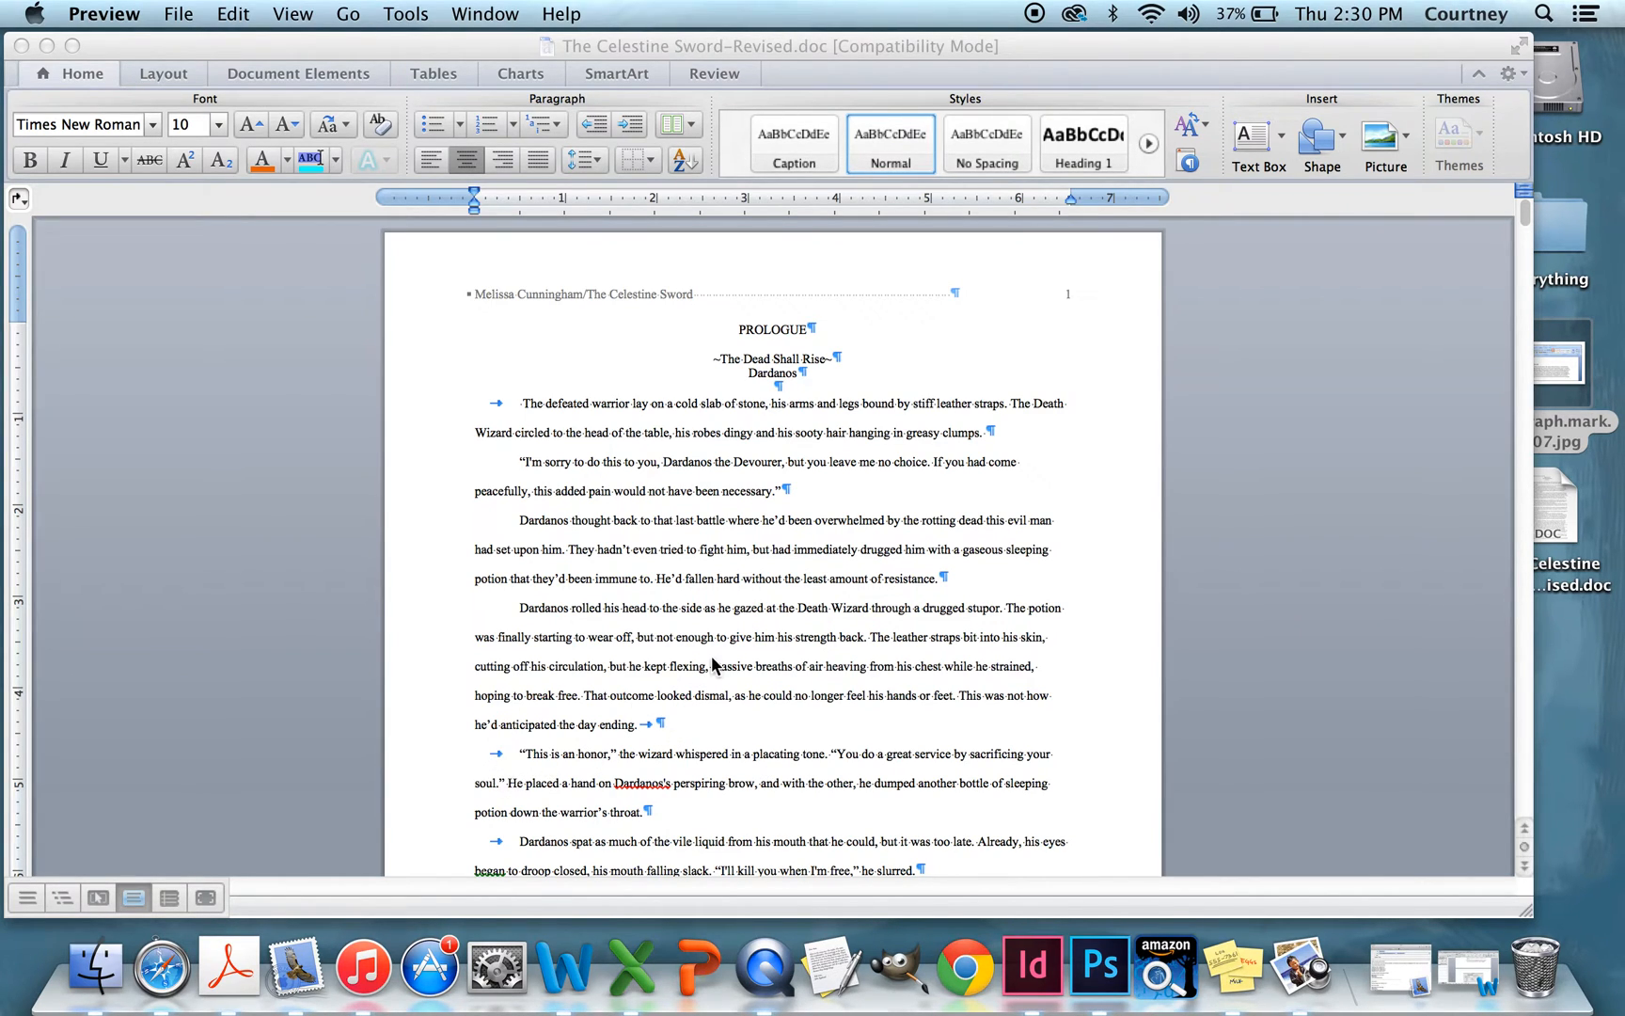
scroll(711, 656, down, 10)
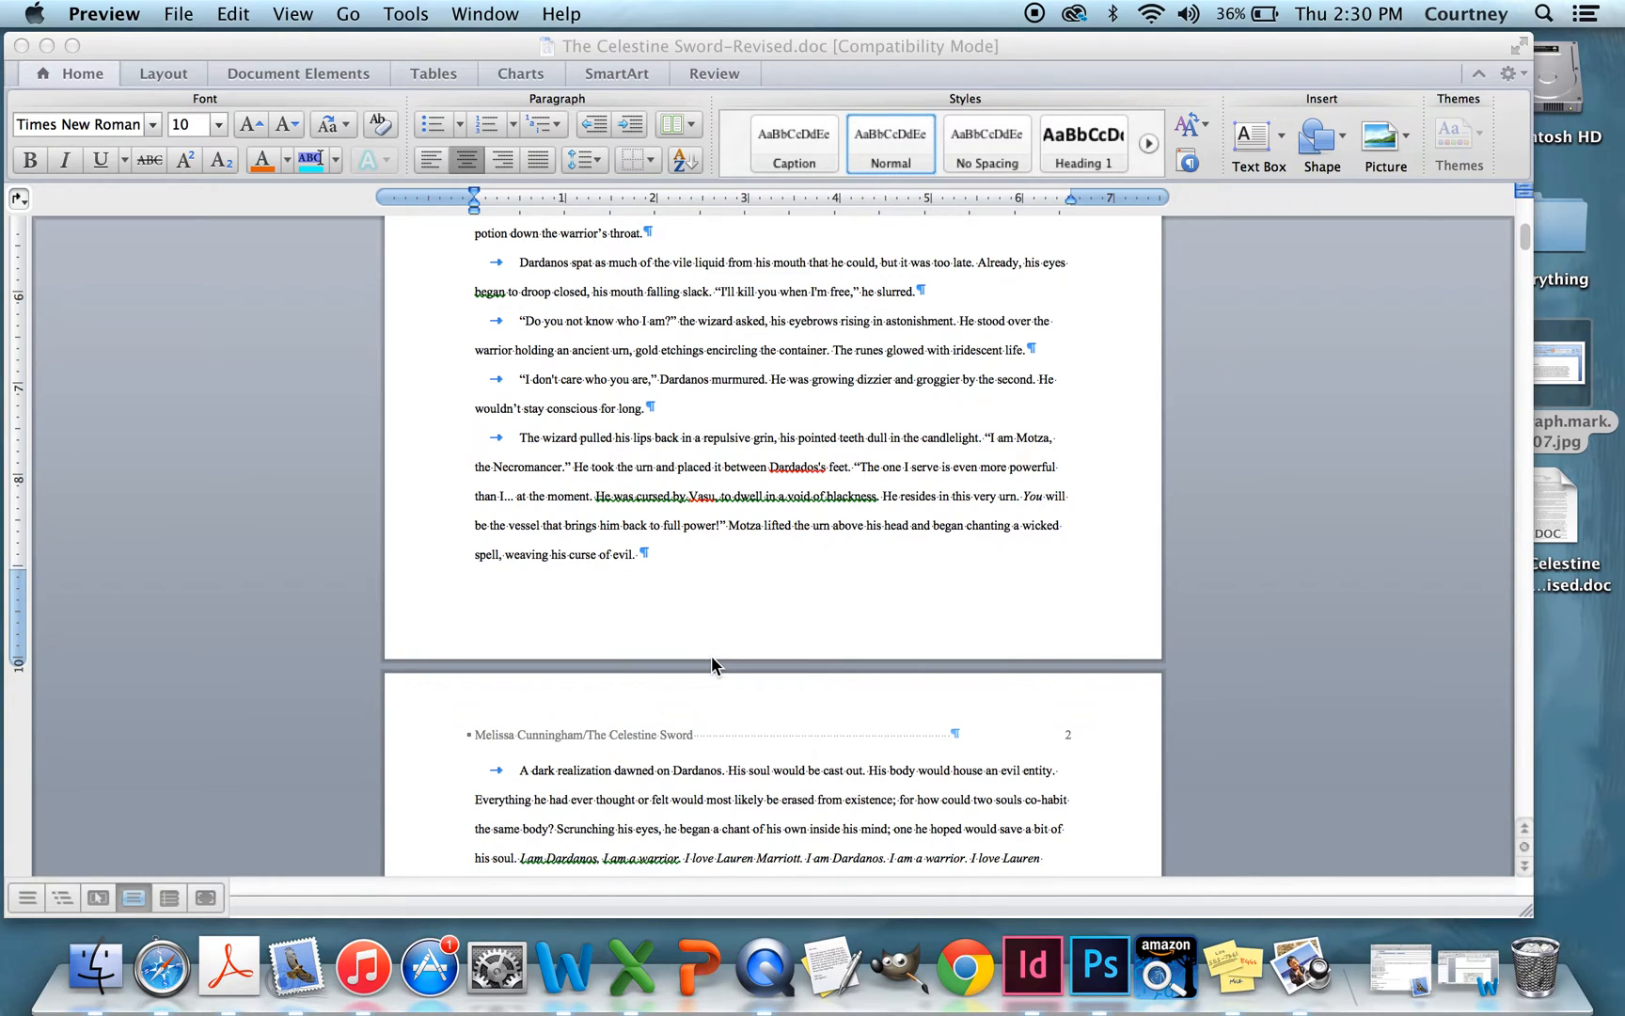
scroll(713, 664, down, 10)
scroll(711, 664, up, 15)
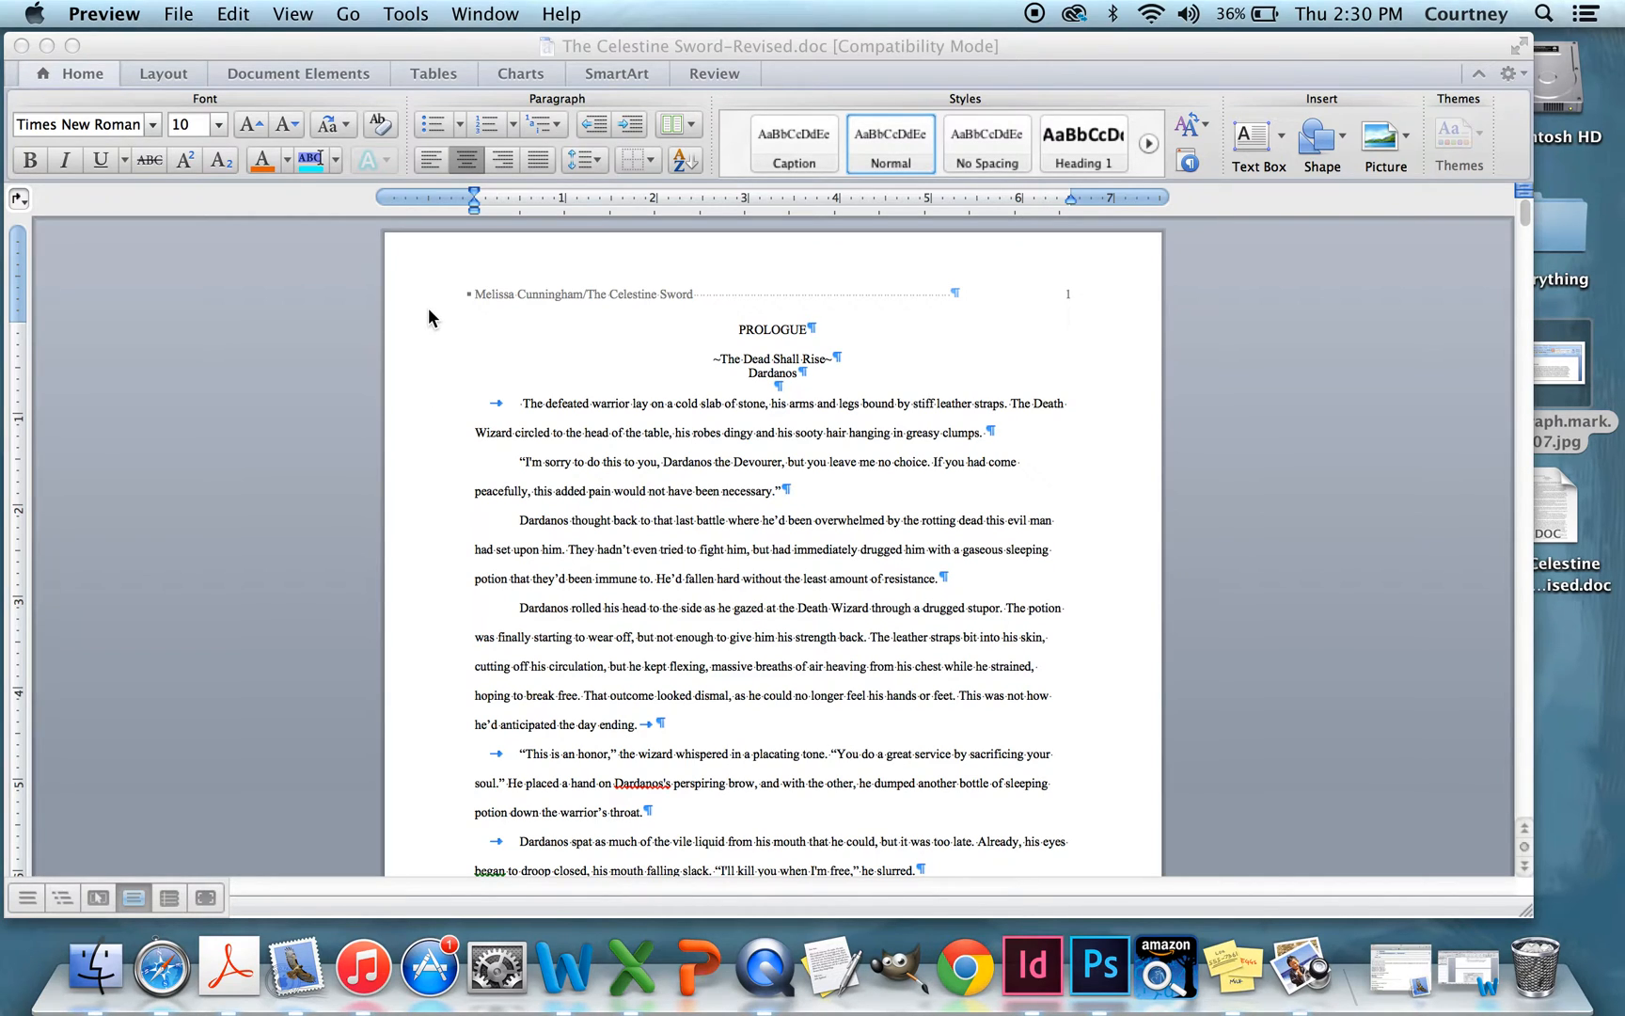
key(super+q)
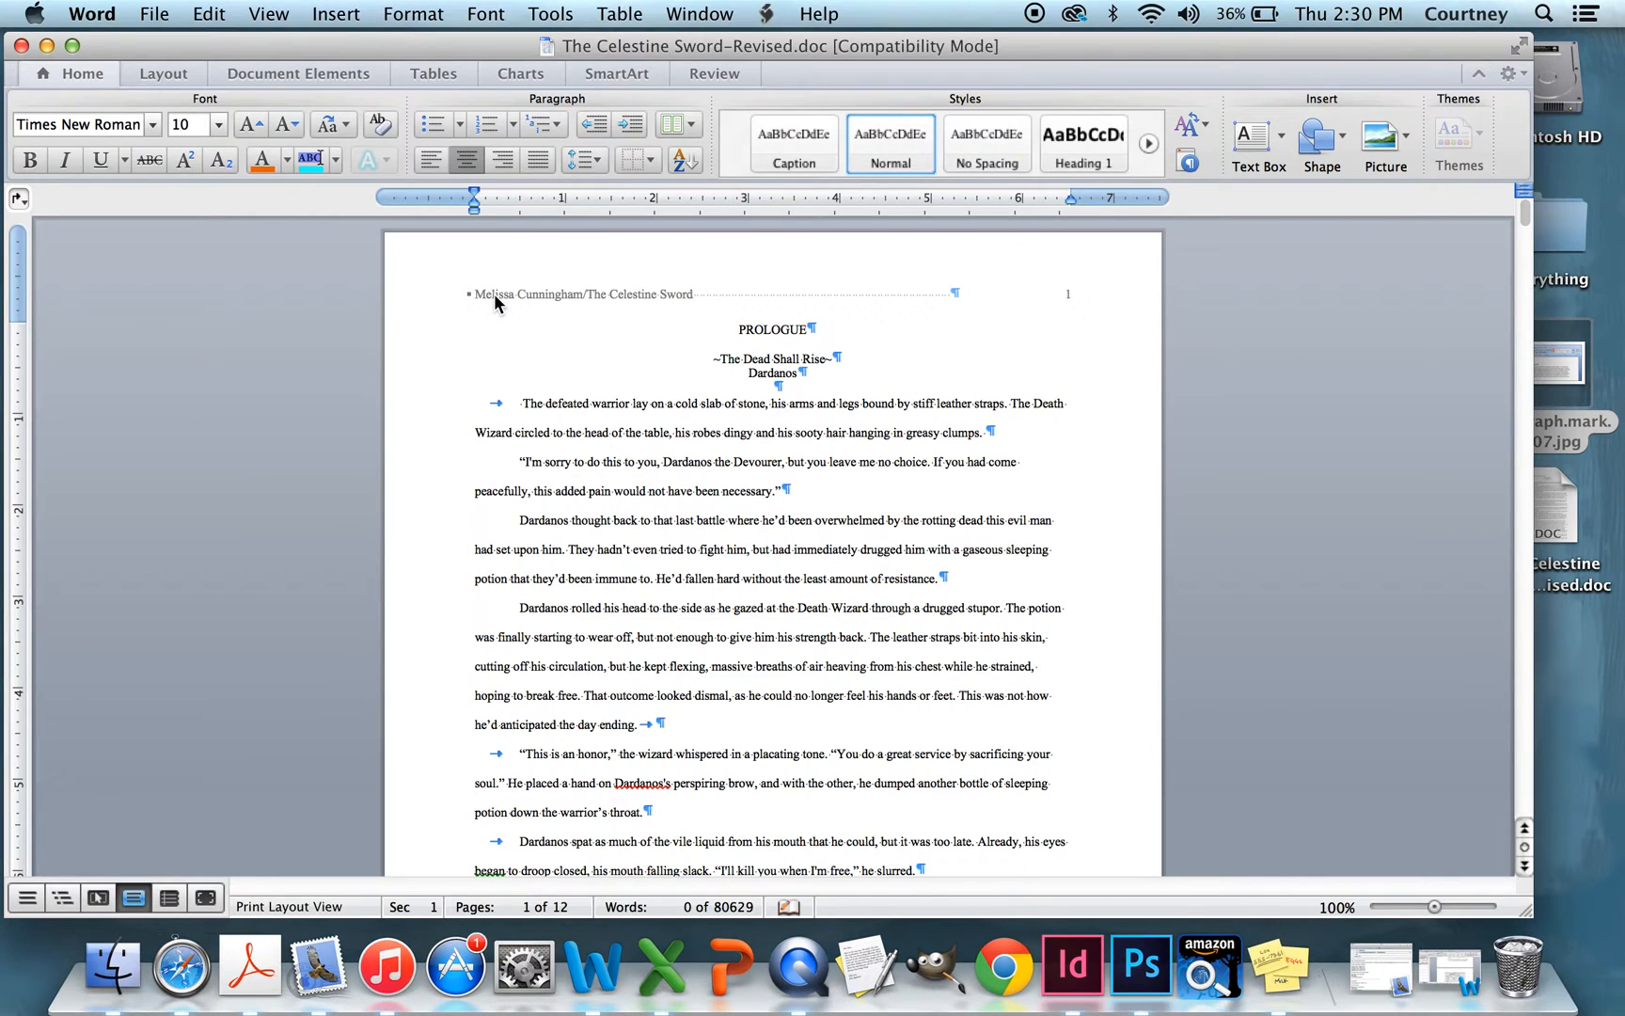
Step: Delete the author name and book title line from the manuscript's page header
double_click(480, 299)
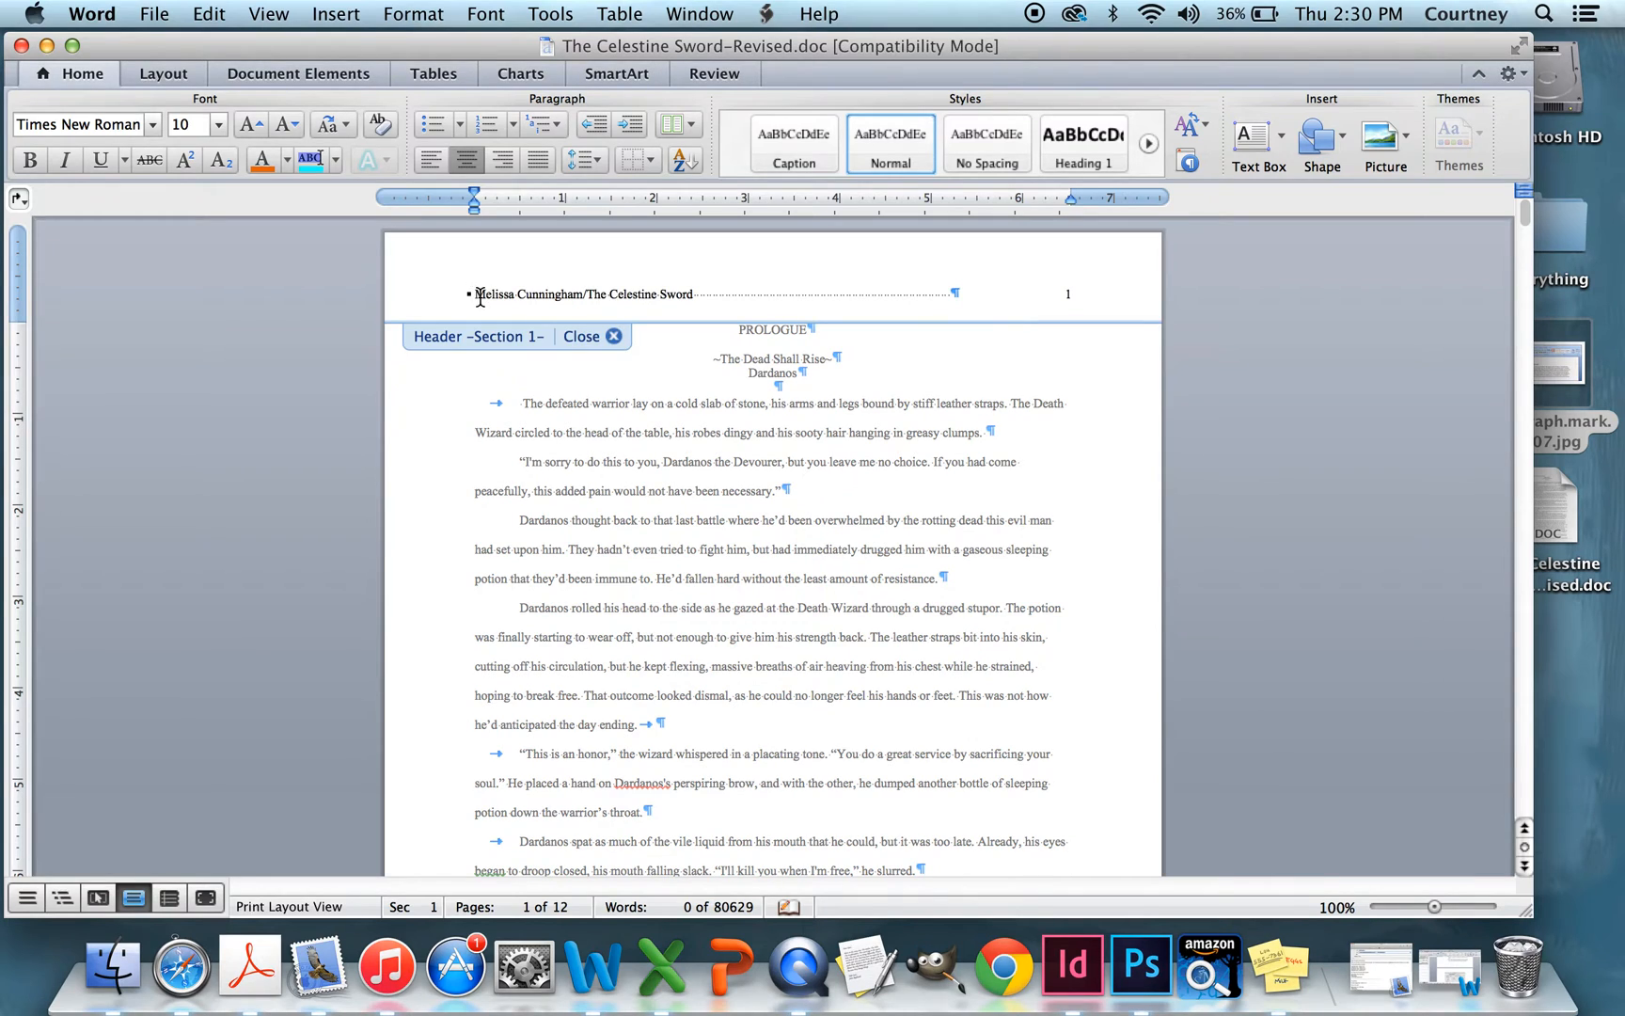
click(411, 303)
key(BackSpace)
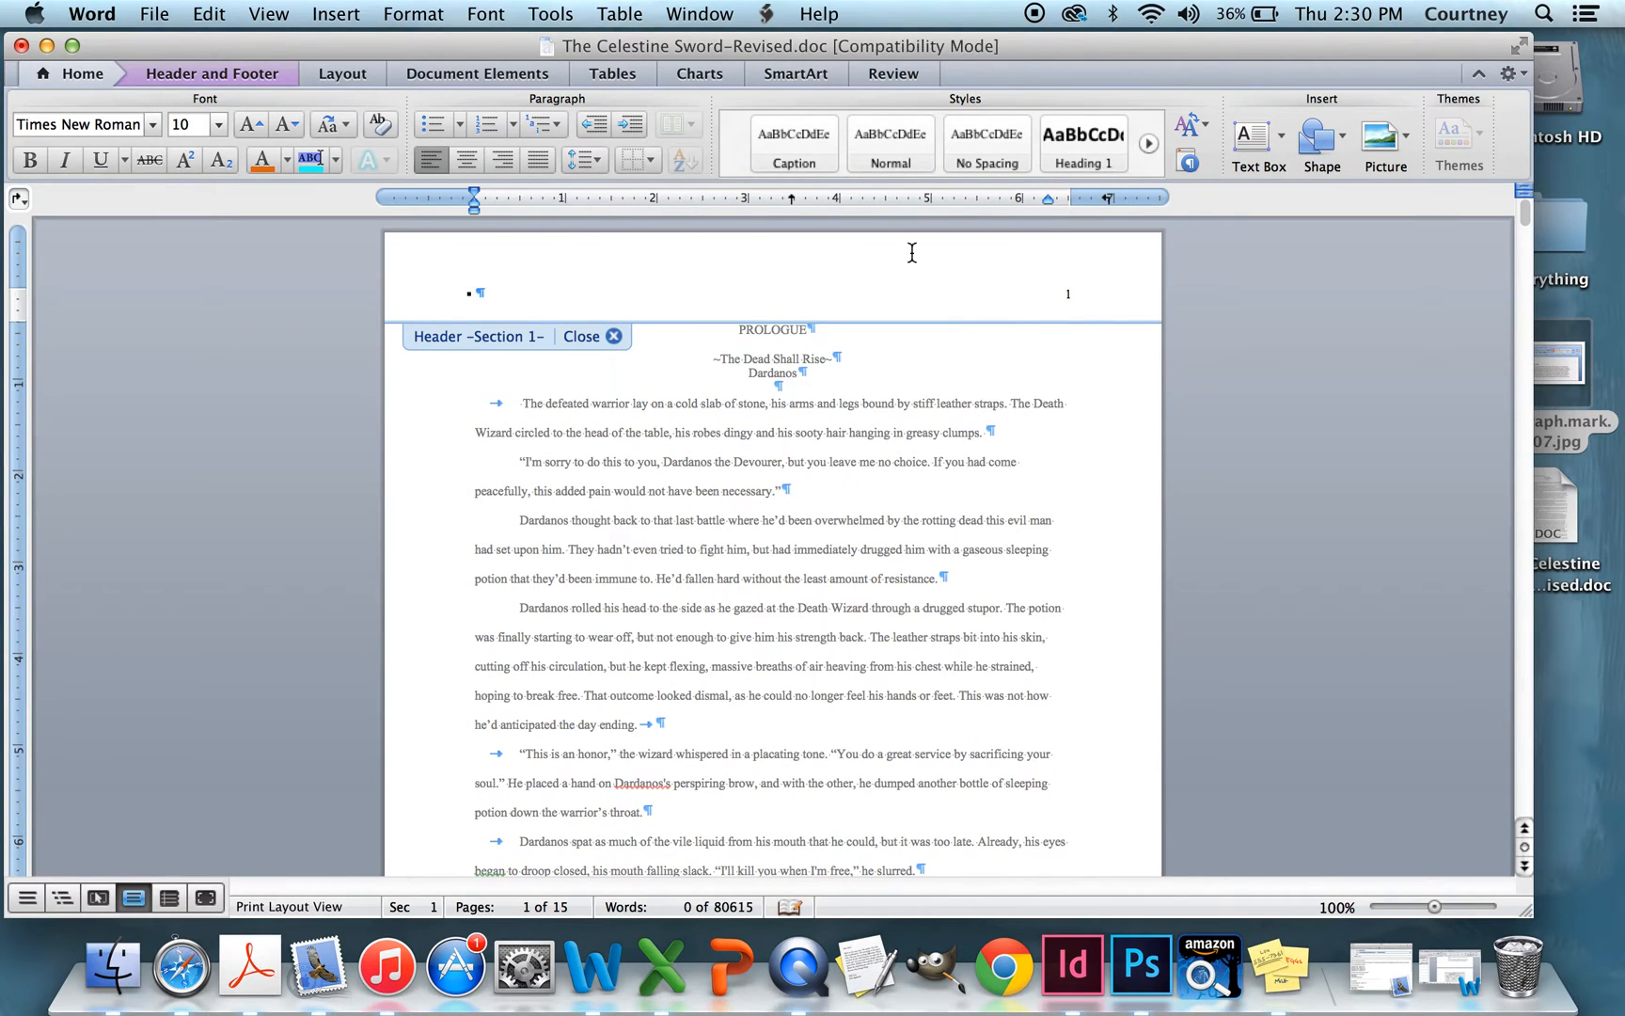
Step: Delete the page number frame from the header, return to the body text, and check the following page
click(1051, 298)
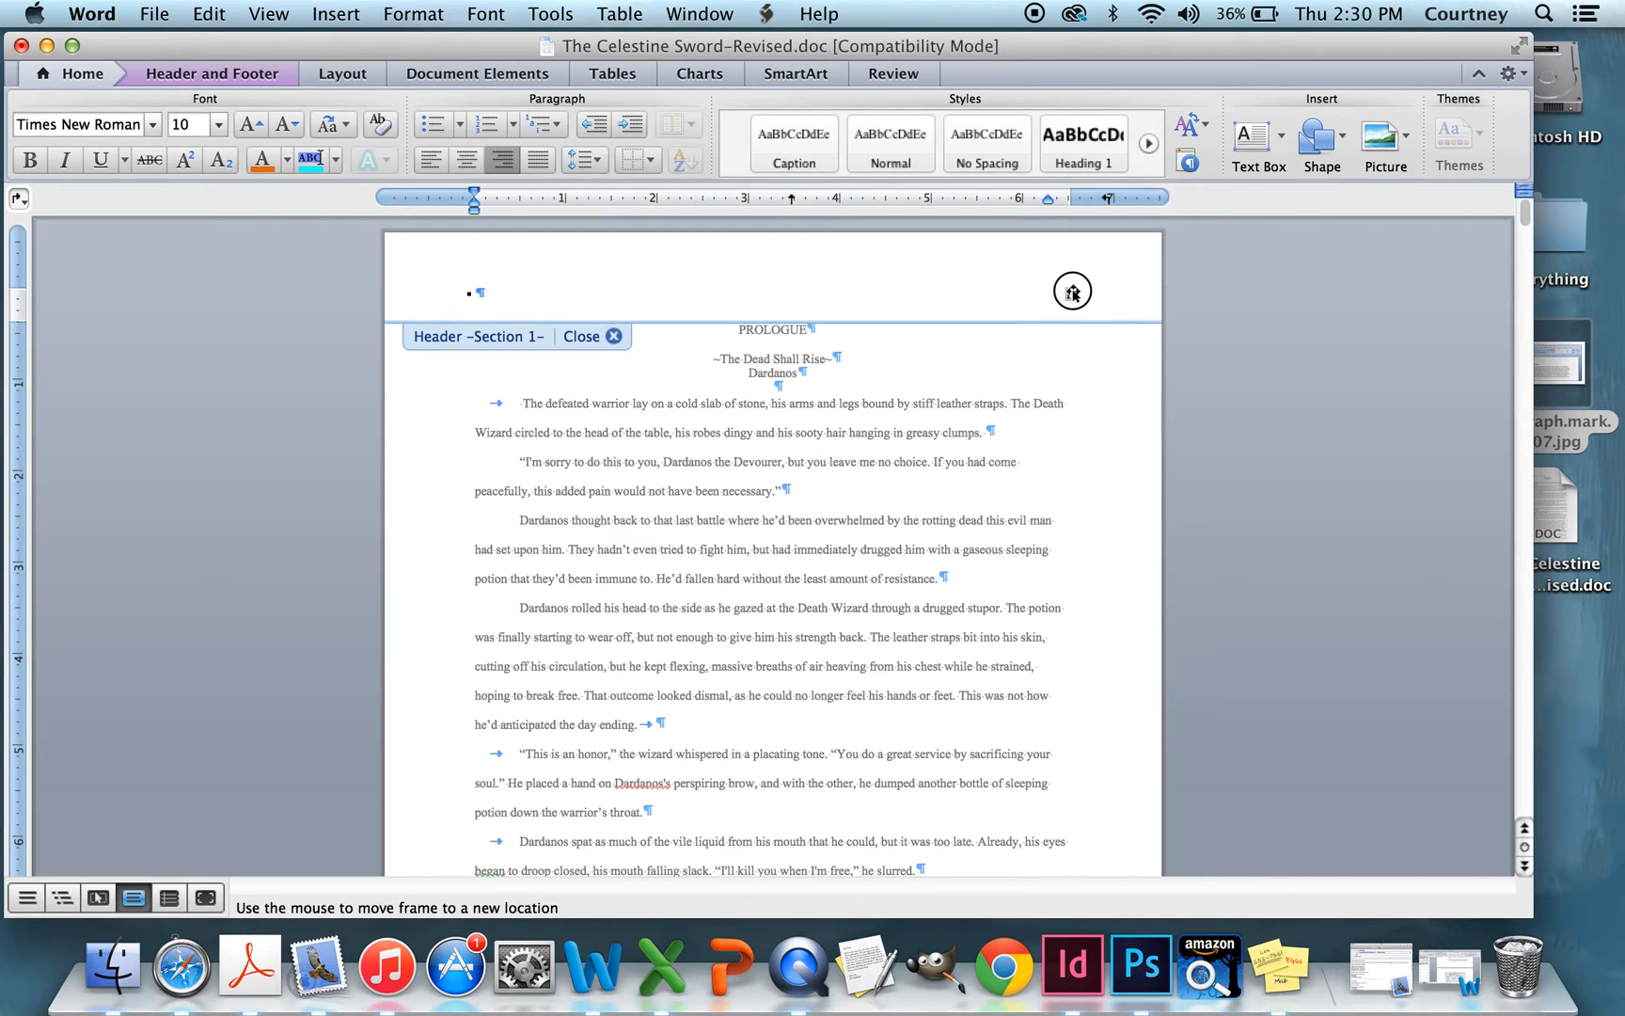
double_click(1072, 288)
click(957, 709)
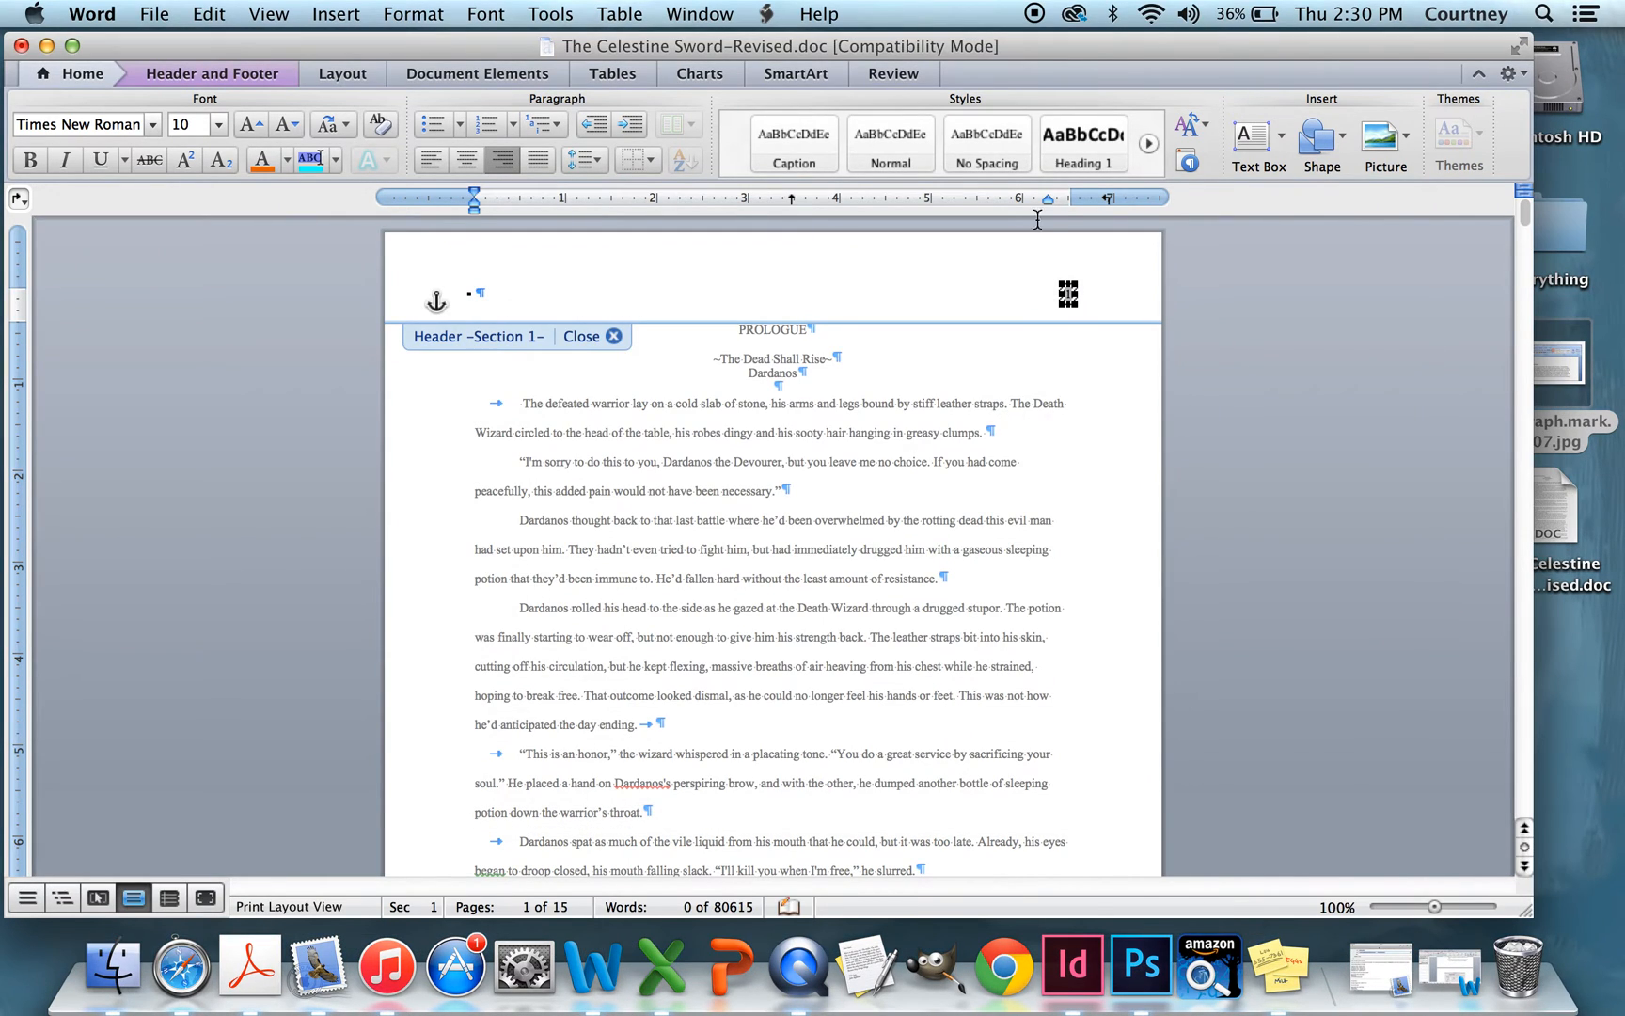
click(395, 313)
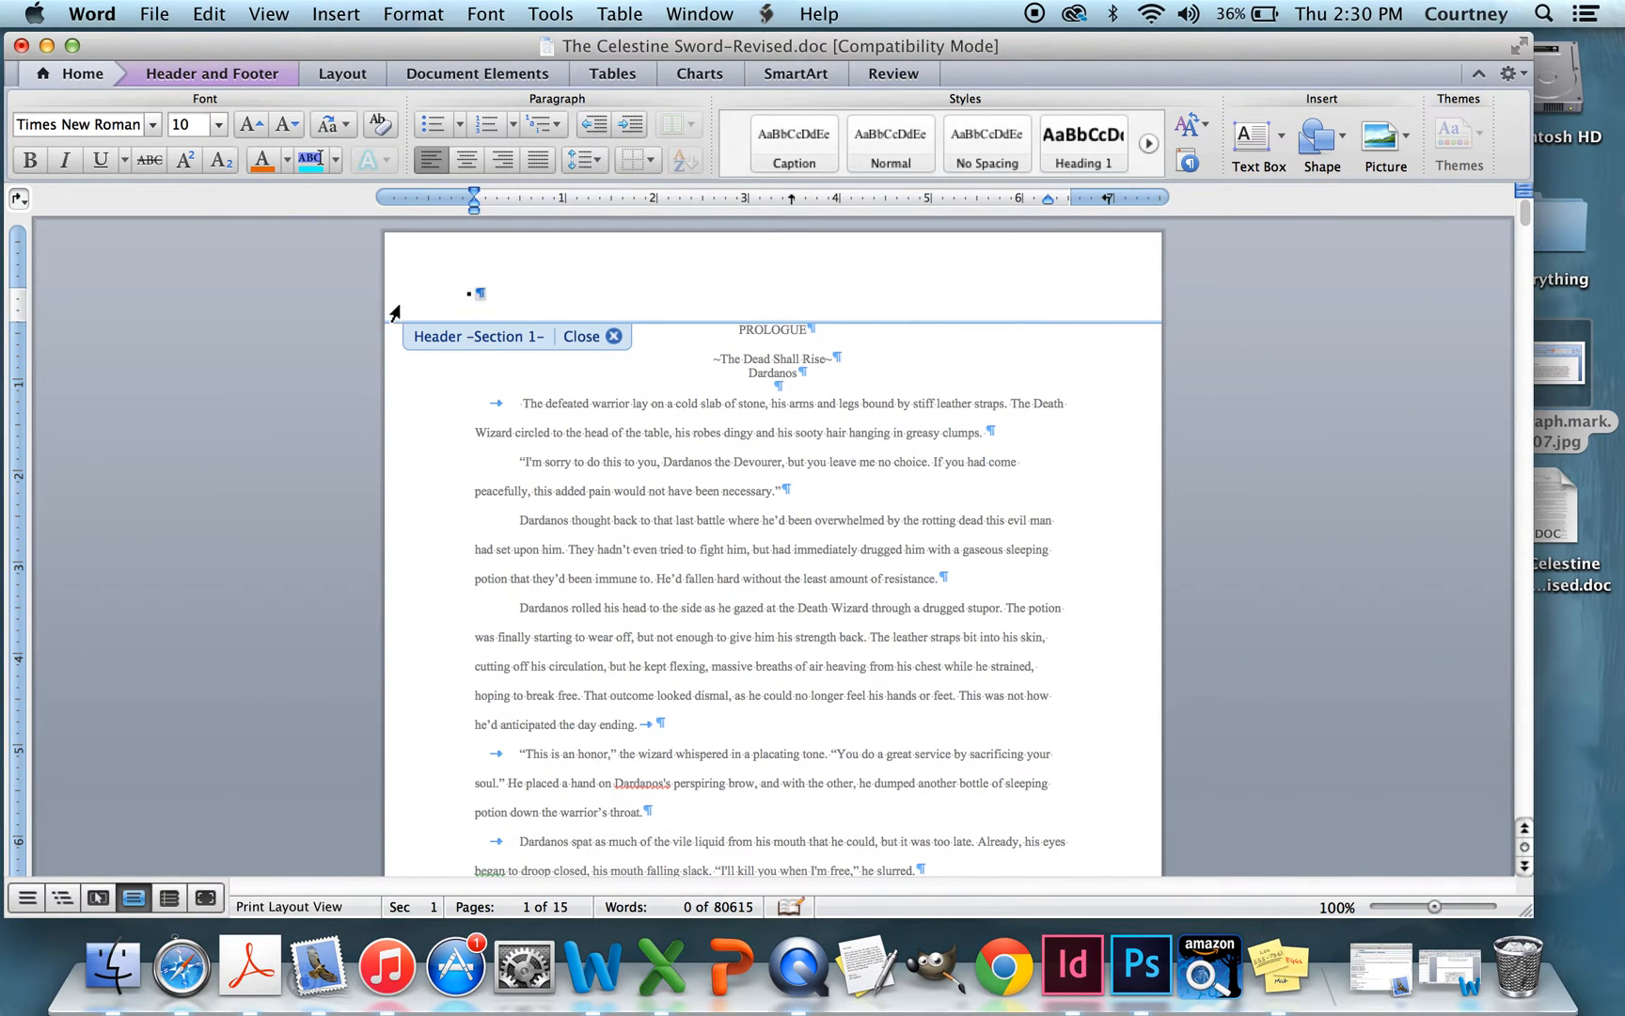
double_click(559, 552)
scroll(559, 552, down, 15)
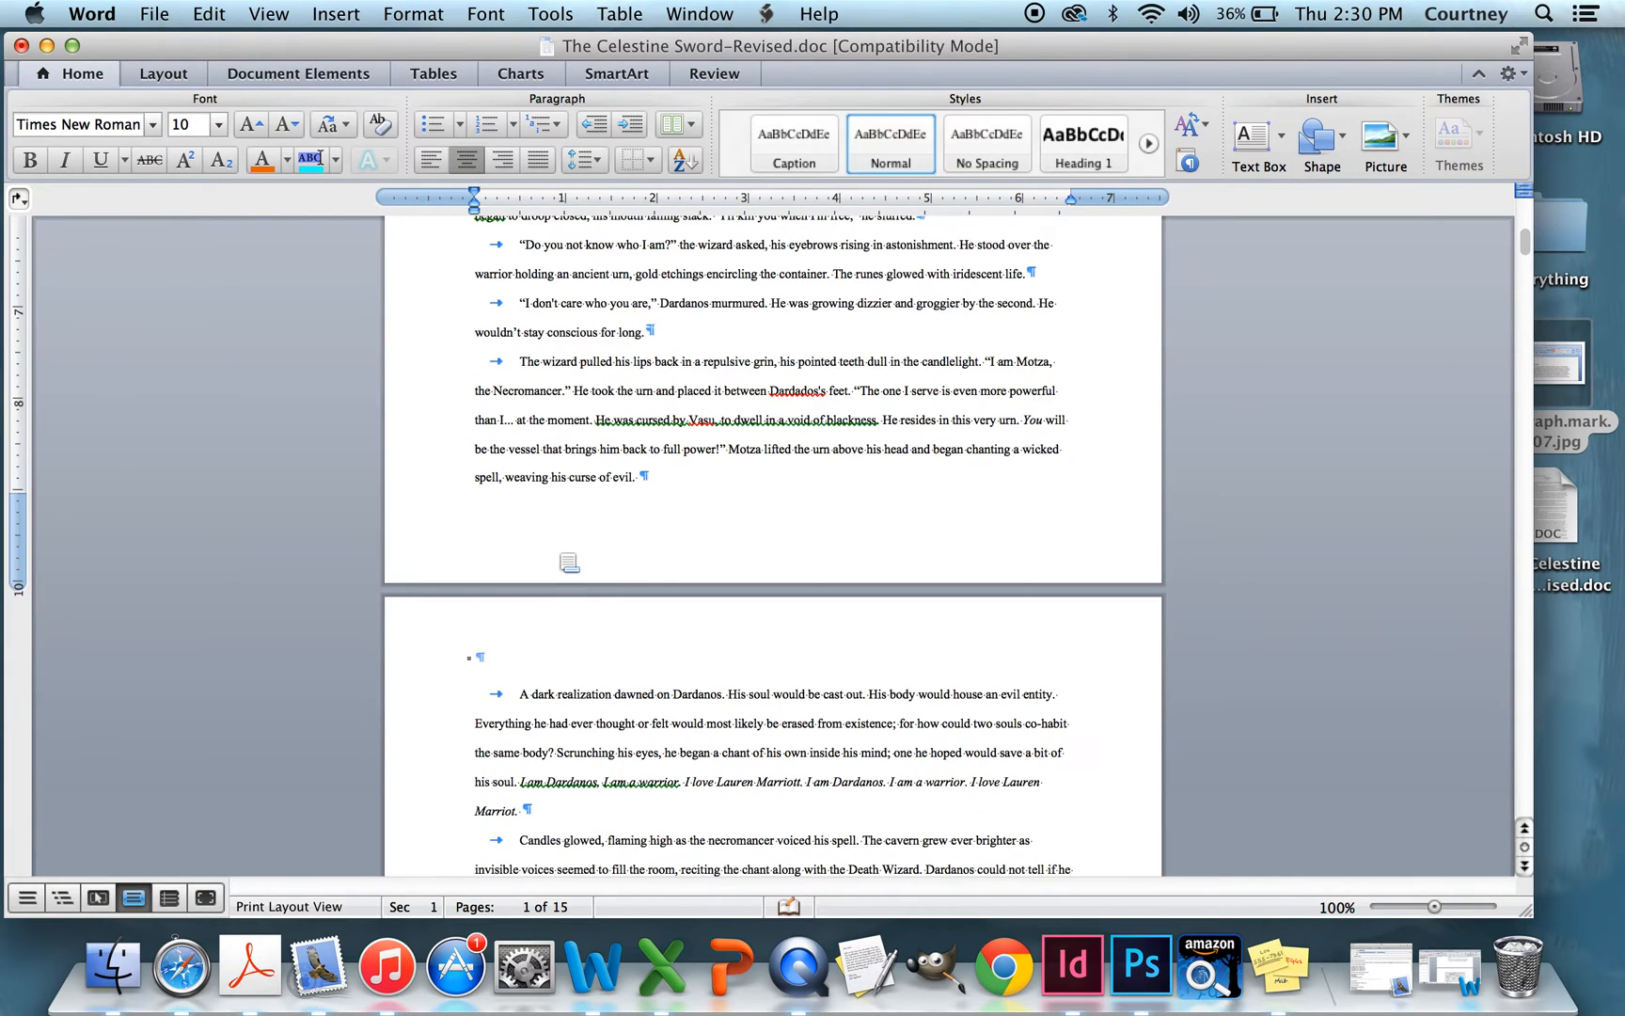
scroll(400, 279, up, 15)
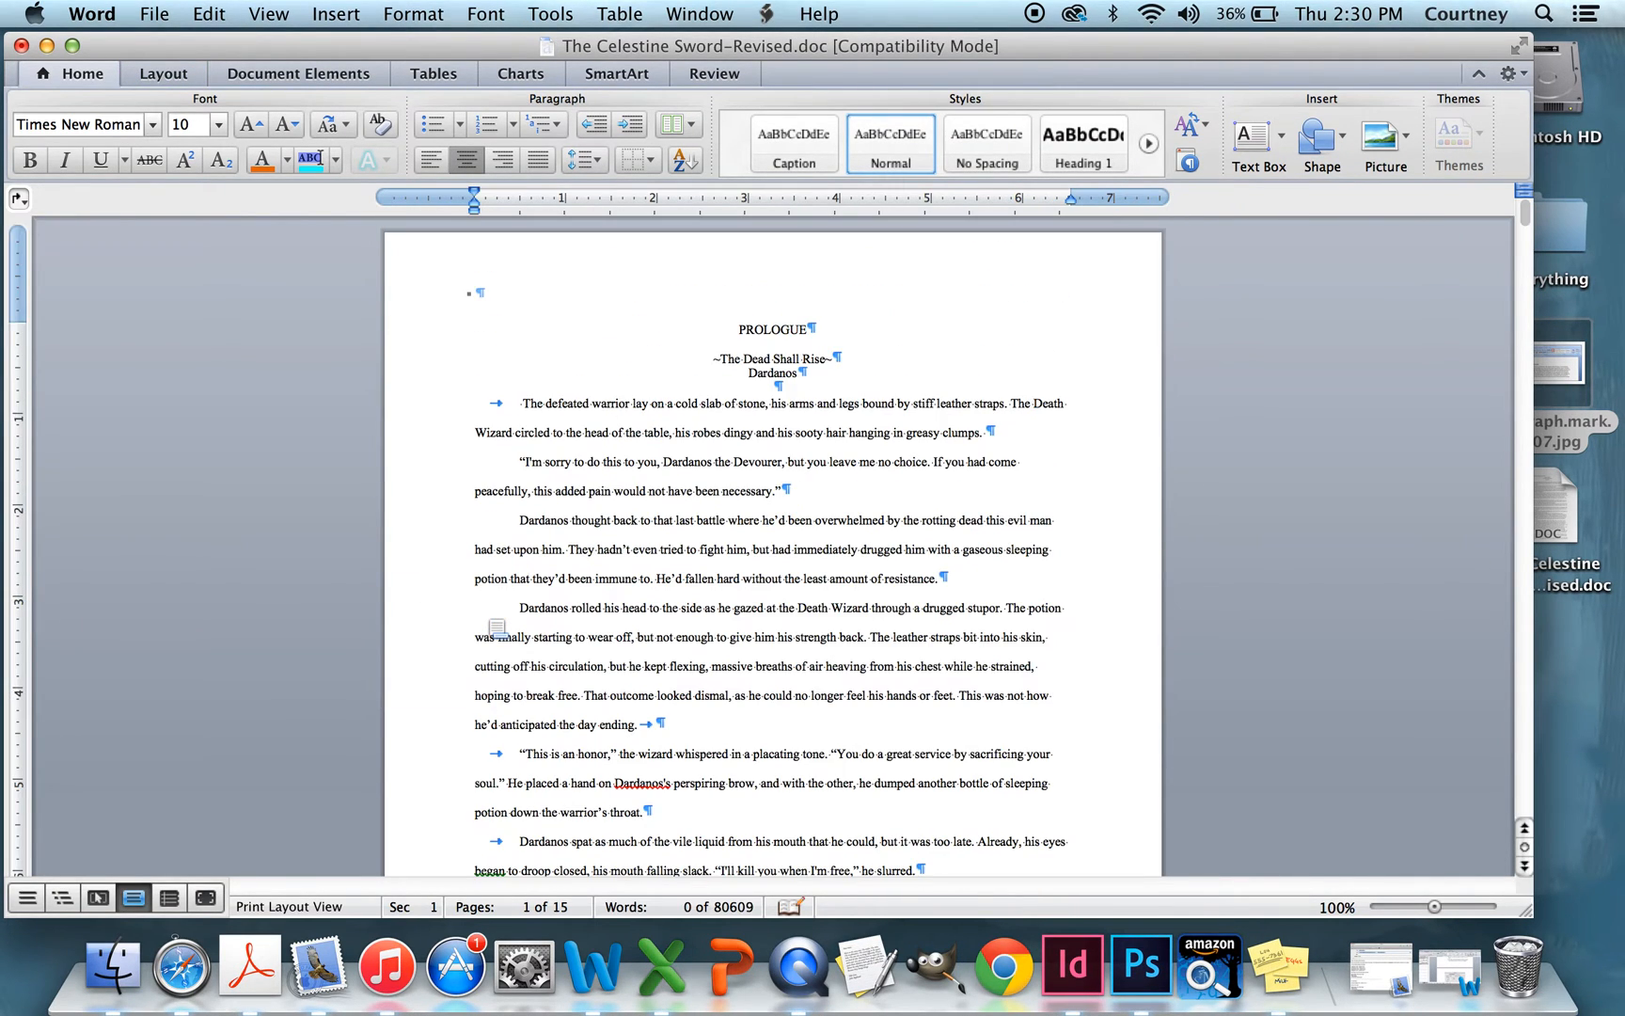
Step: Apply the Normal style to the empty header paragraph, leave the header, and check the pages
double_click(396, 305)
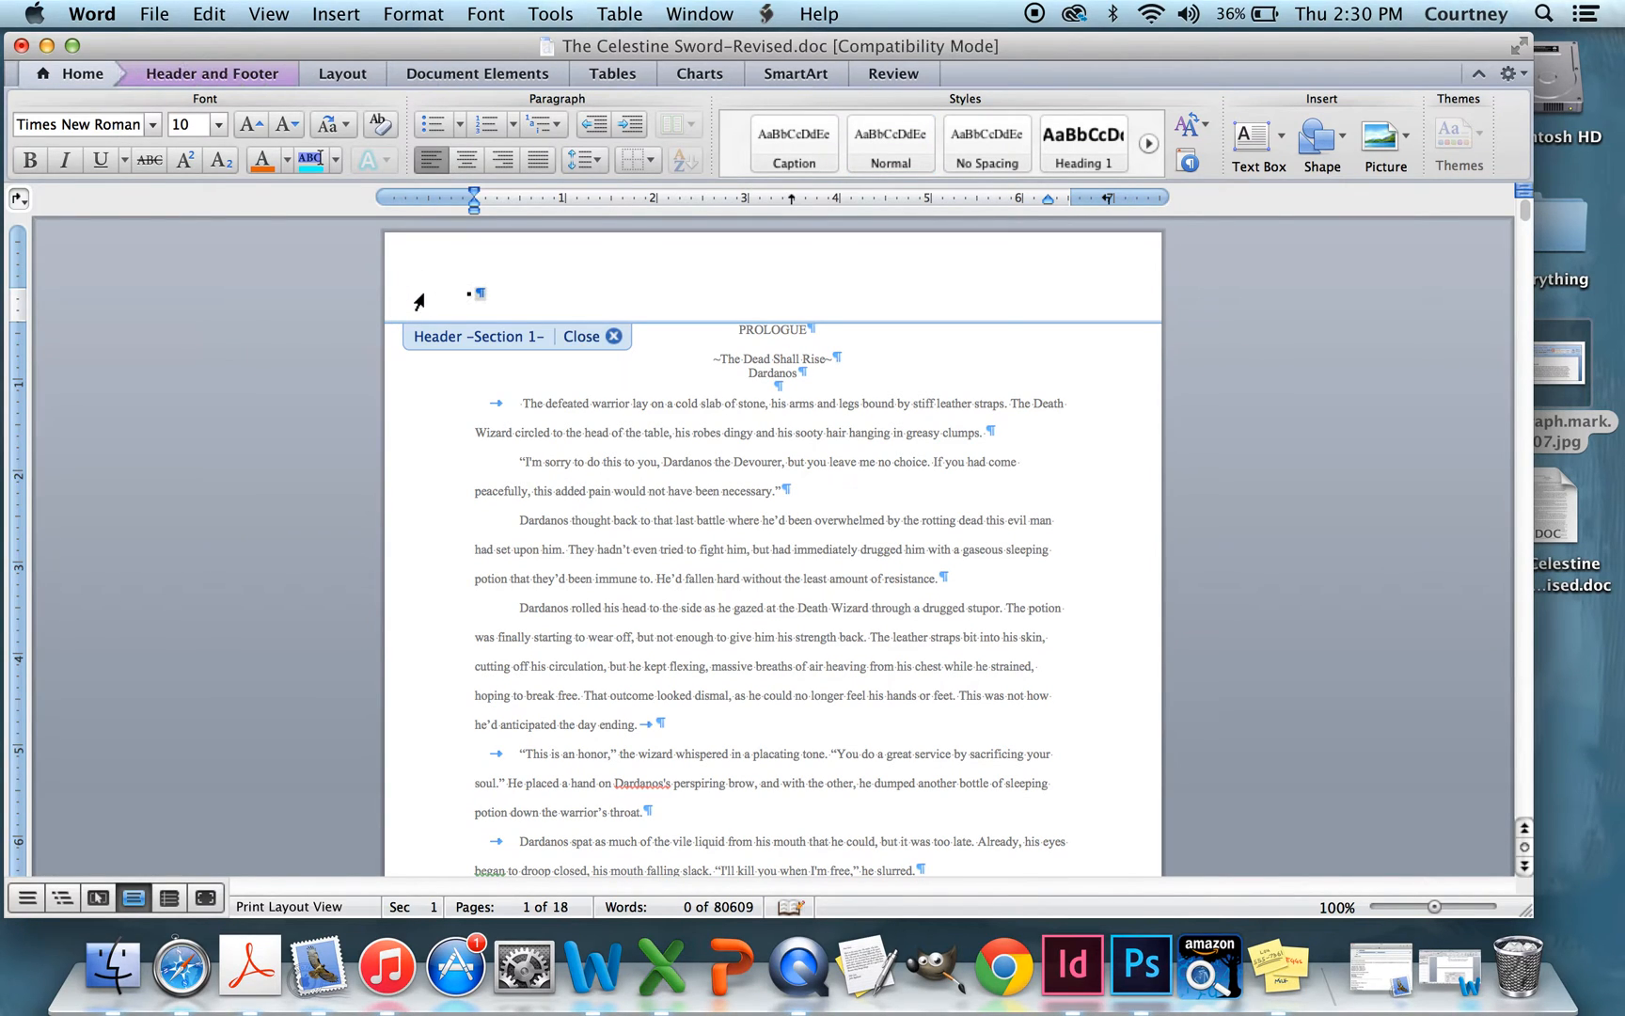
click(882, 127)
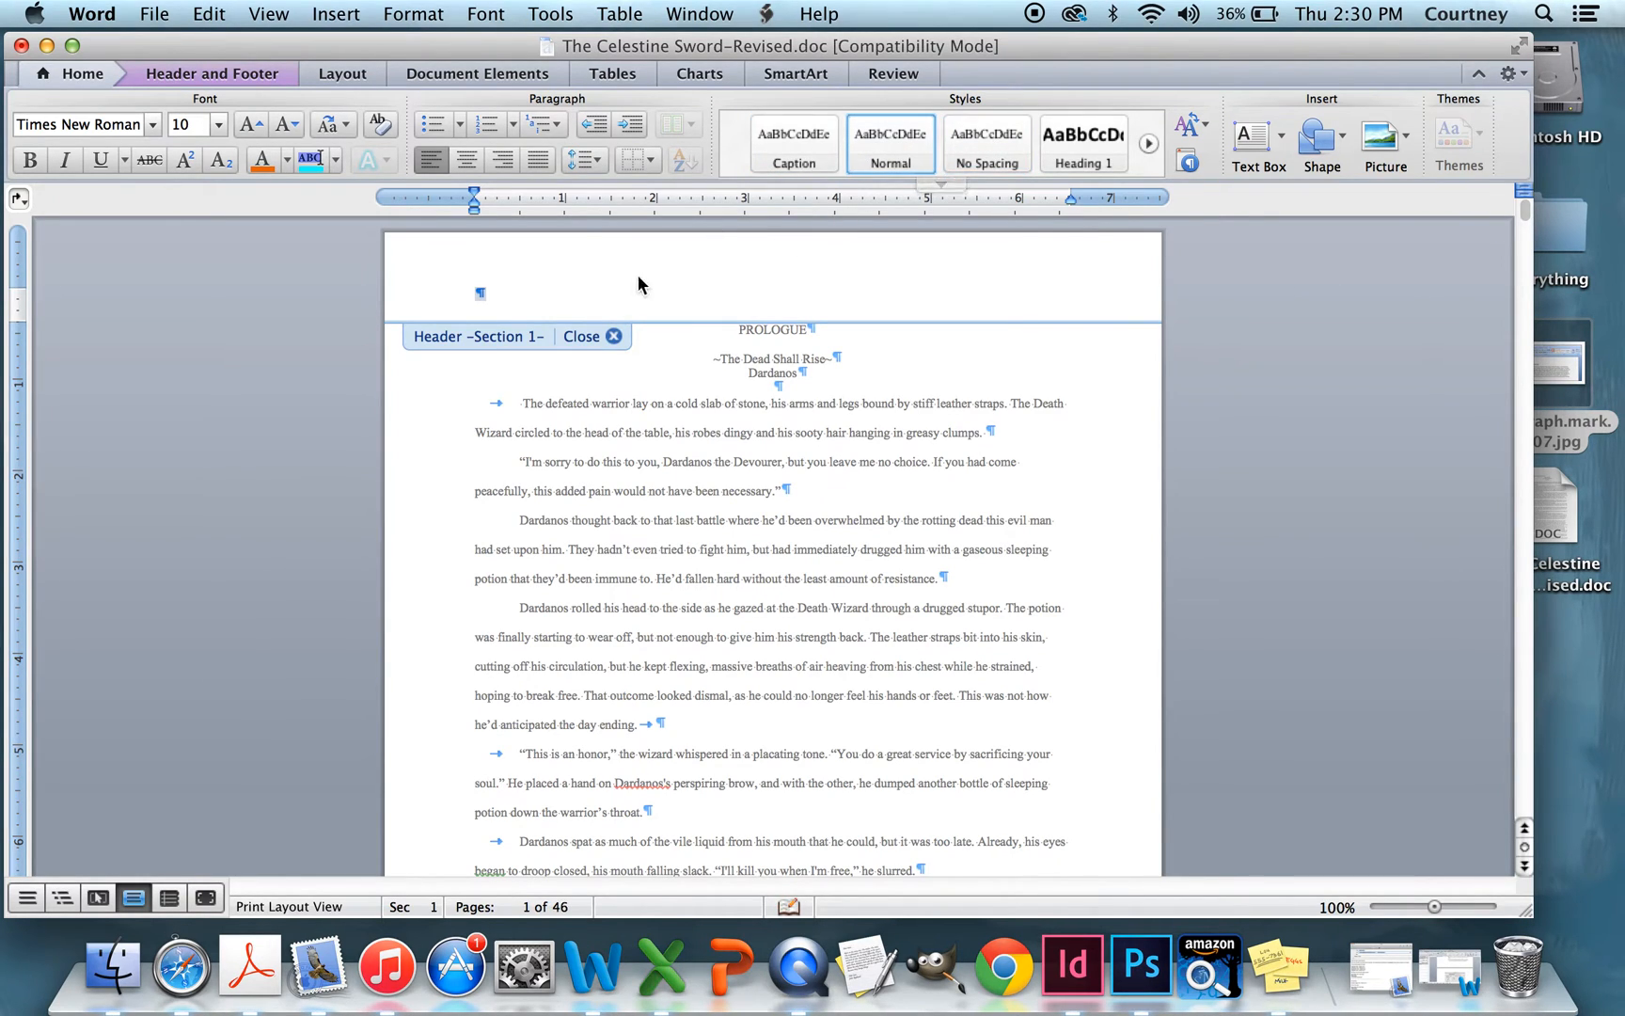
double_click(703, 503)
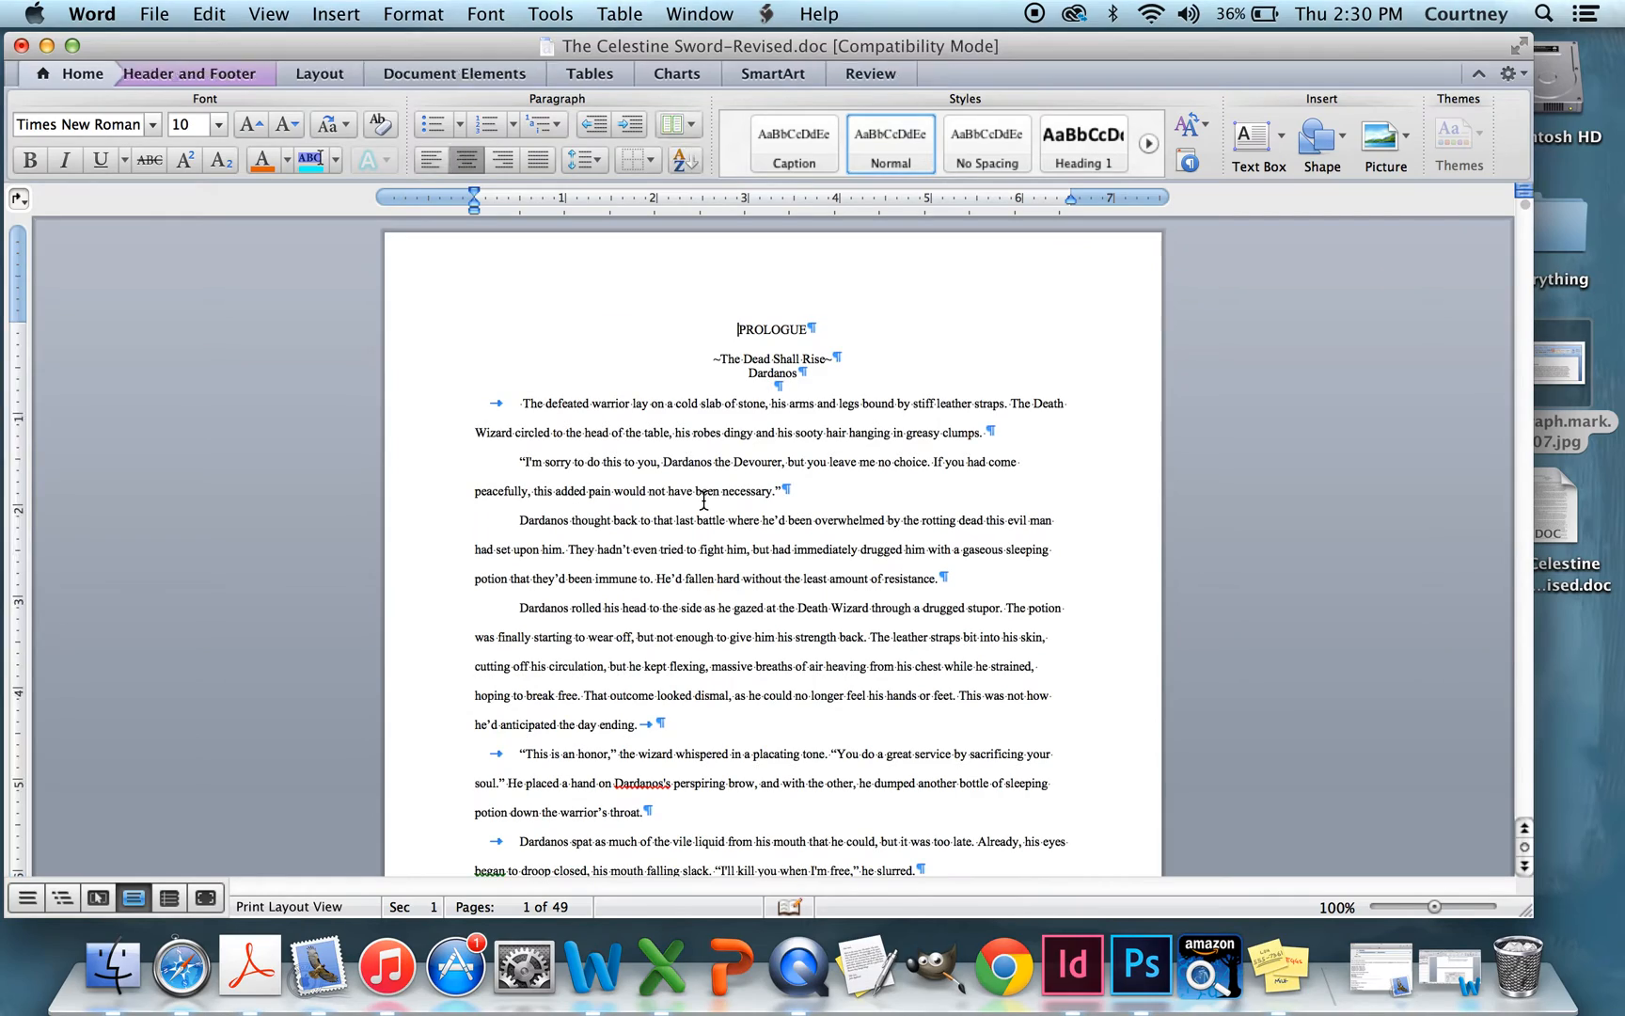
scroll(703, 499, down, 3)
scroll(703, 499, down, 7)
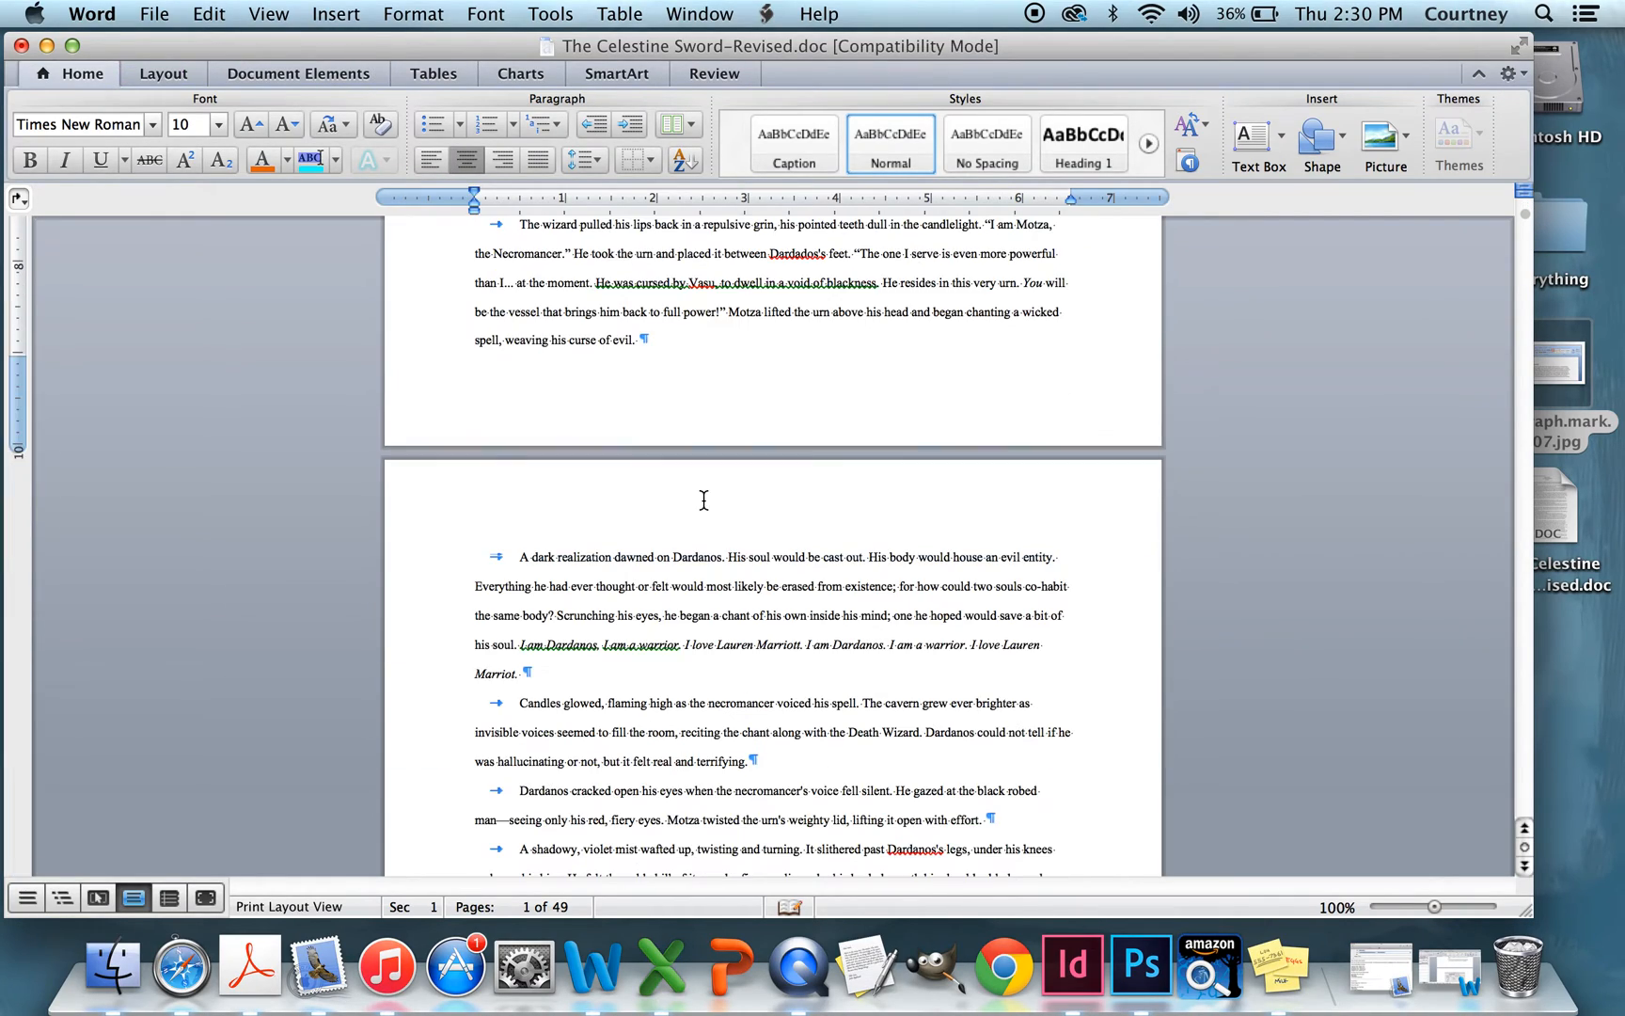
scroll(704, 499, up, 6)
scroll(706, 503, up, 4)
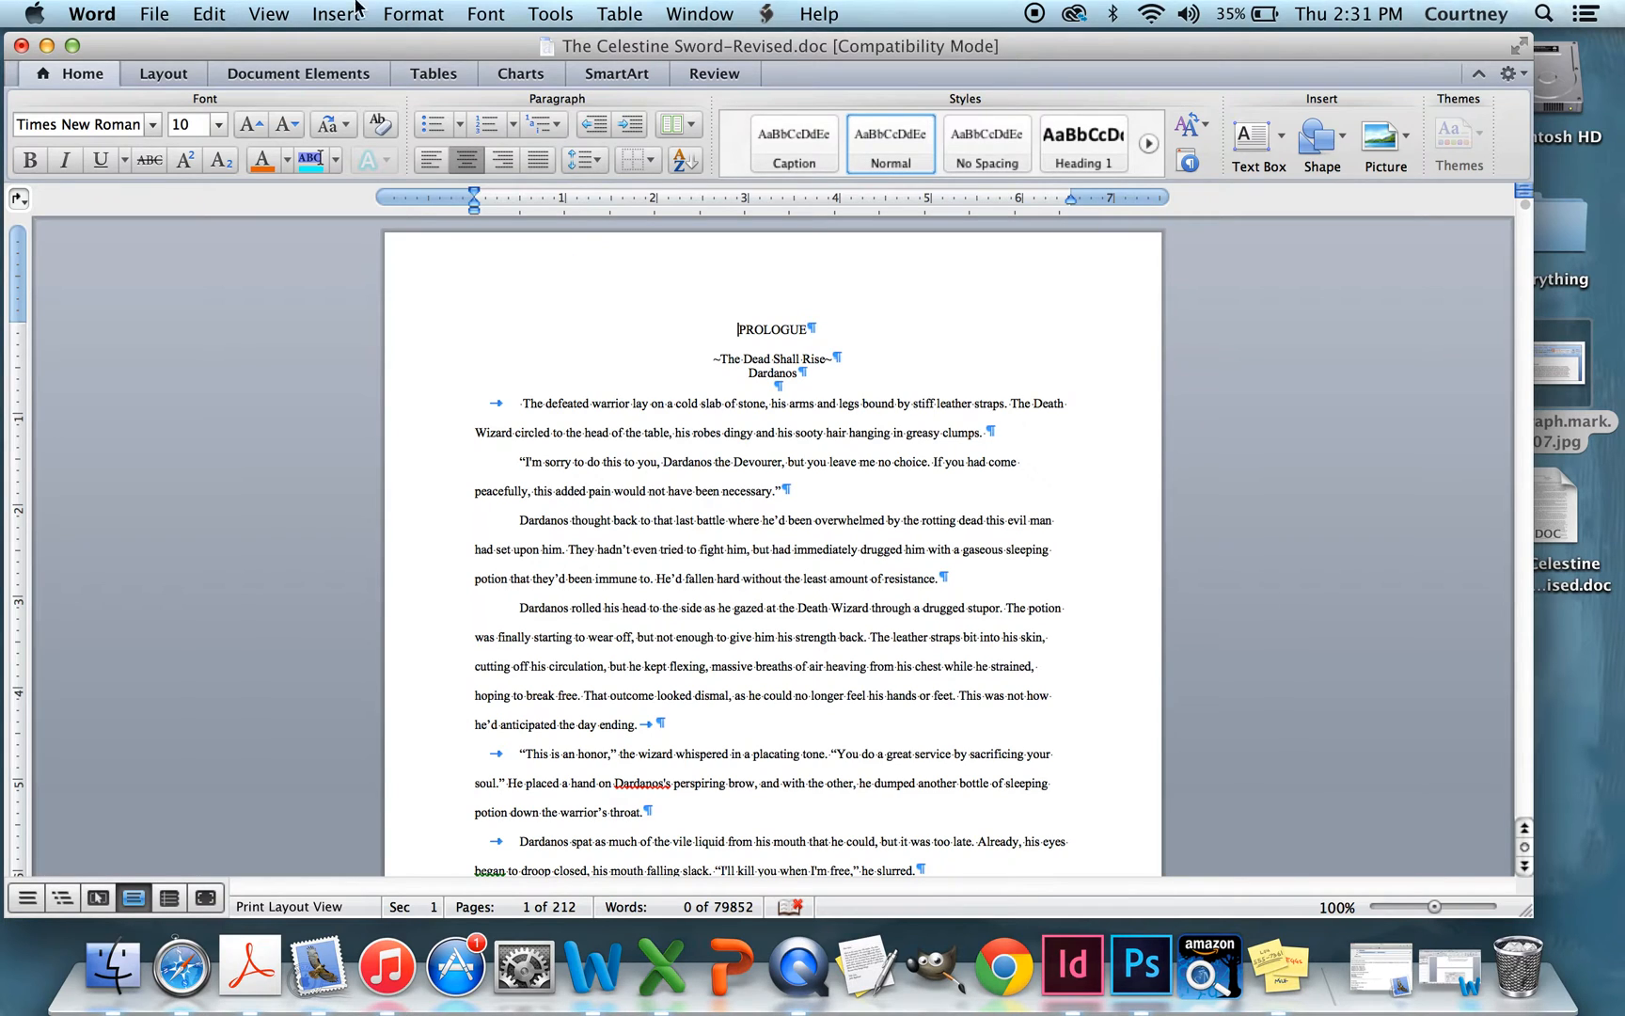
Step: Copy the entire manuscript text and paste it into a new TextEdit document
click(208, 10)
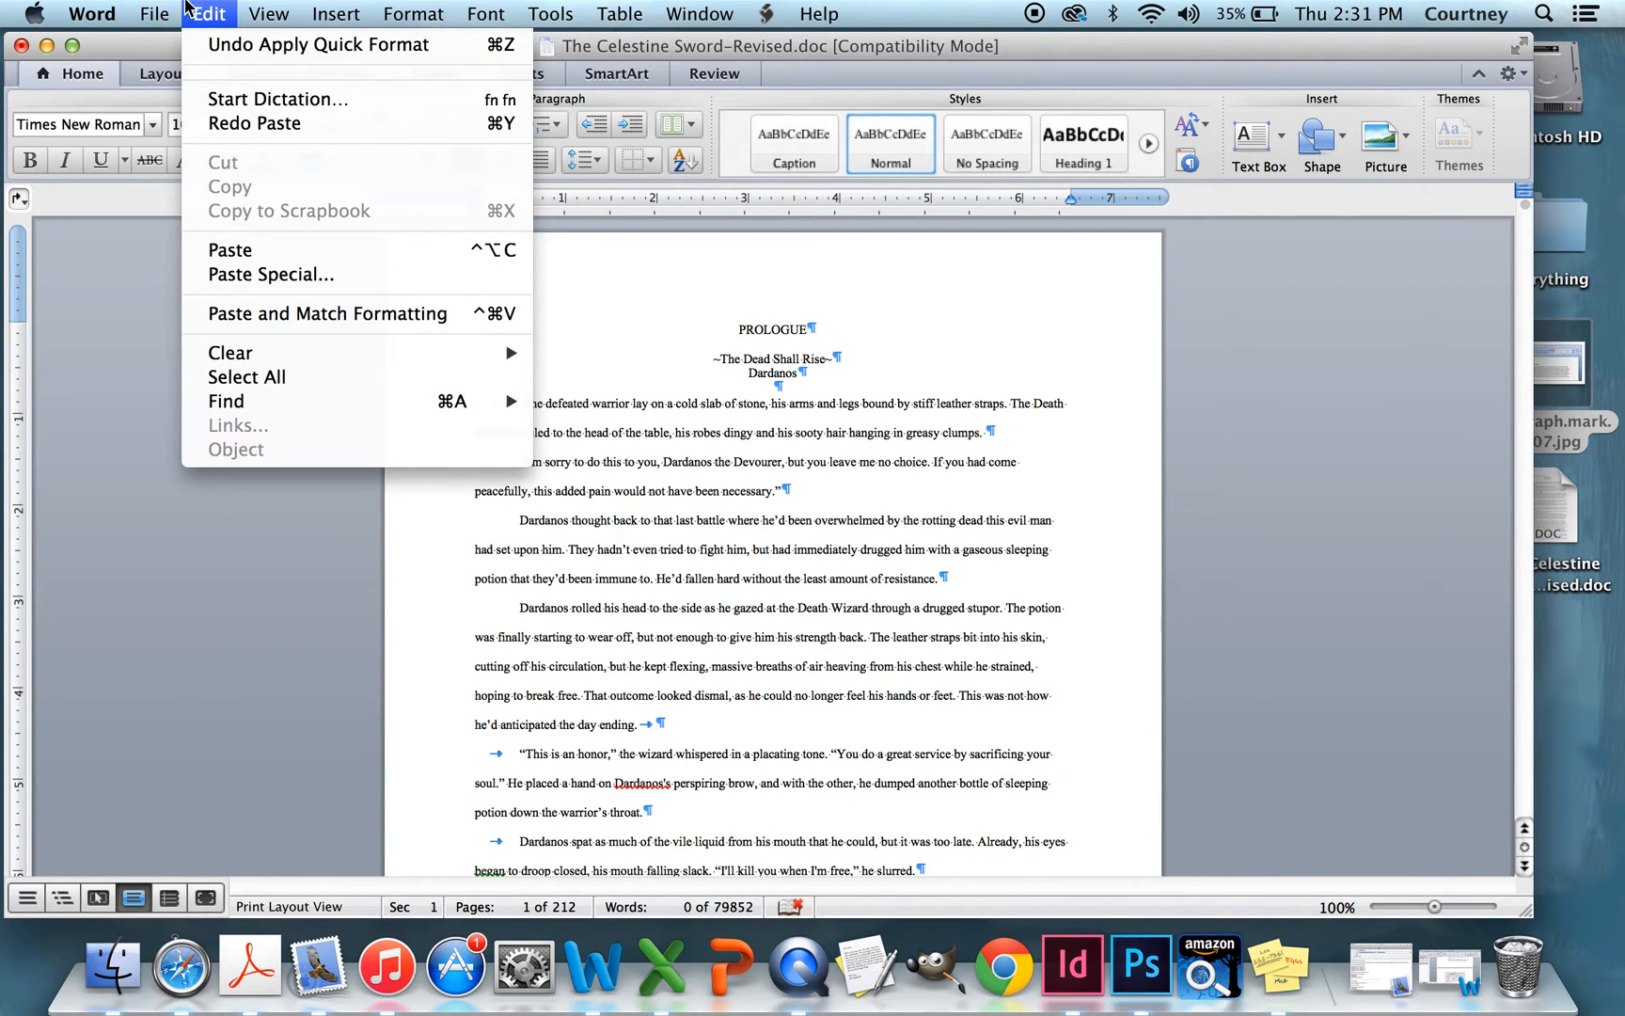
click(252, 377)
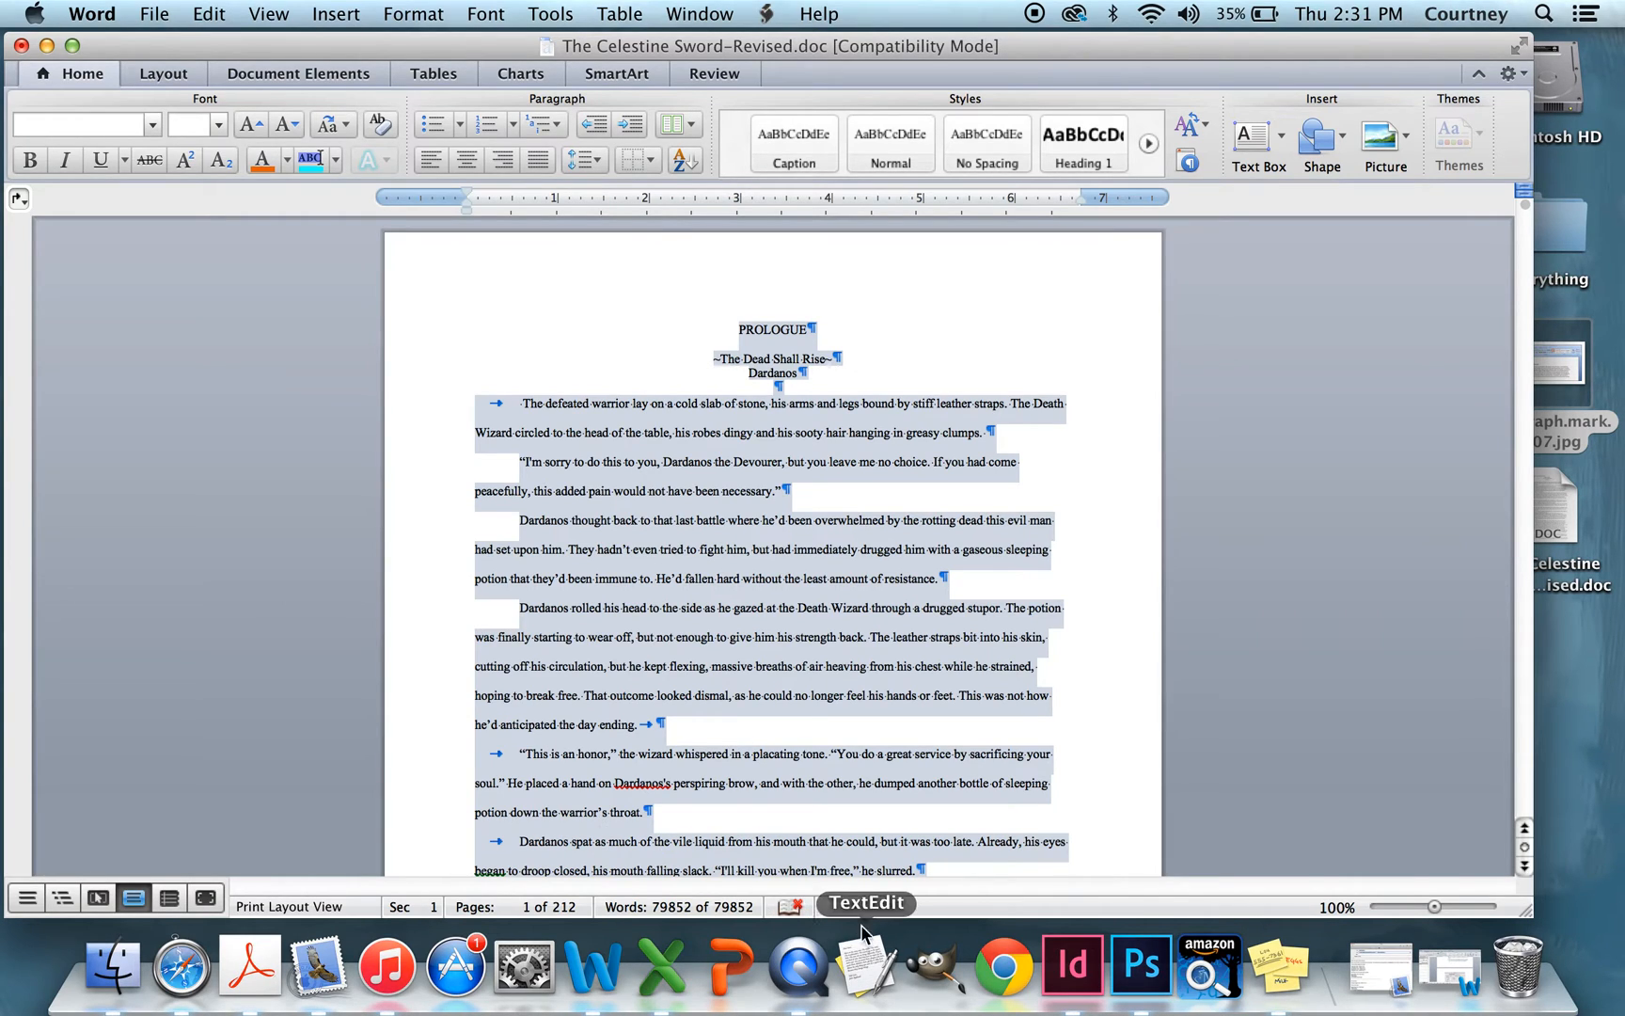
click(867, 966)
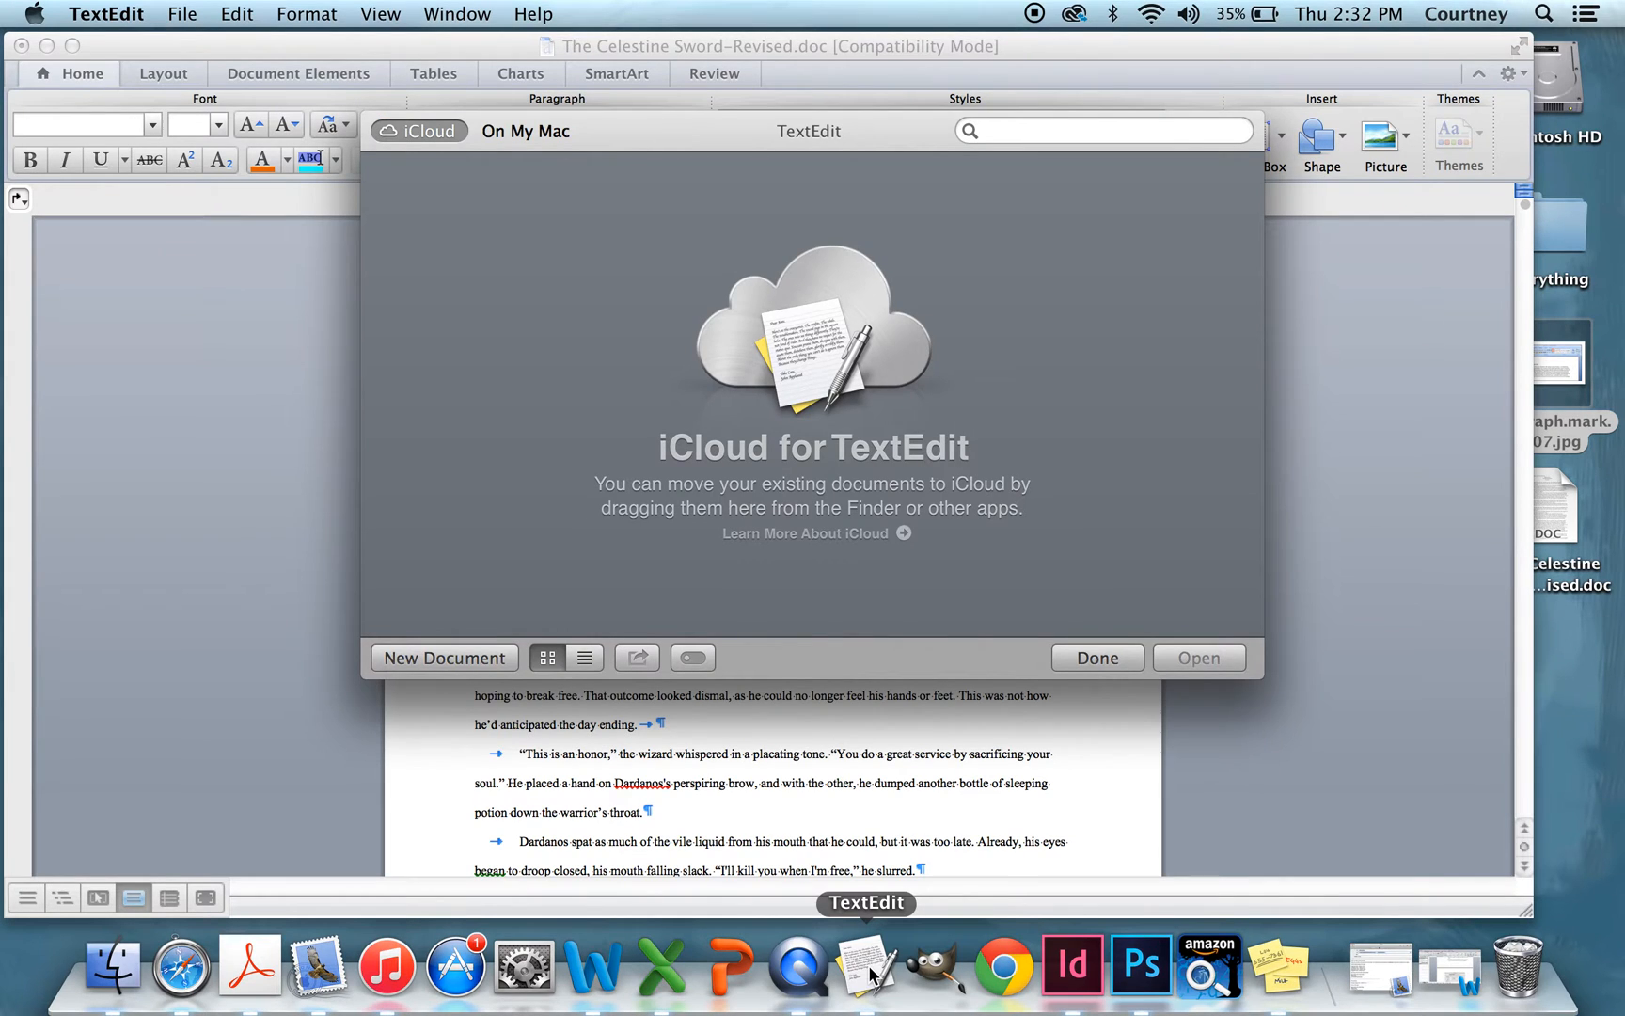
click(461, 658)
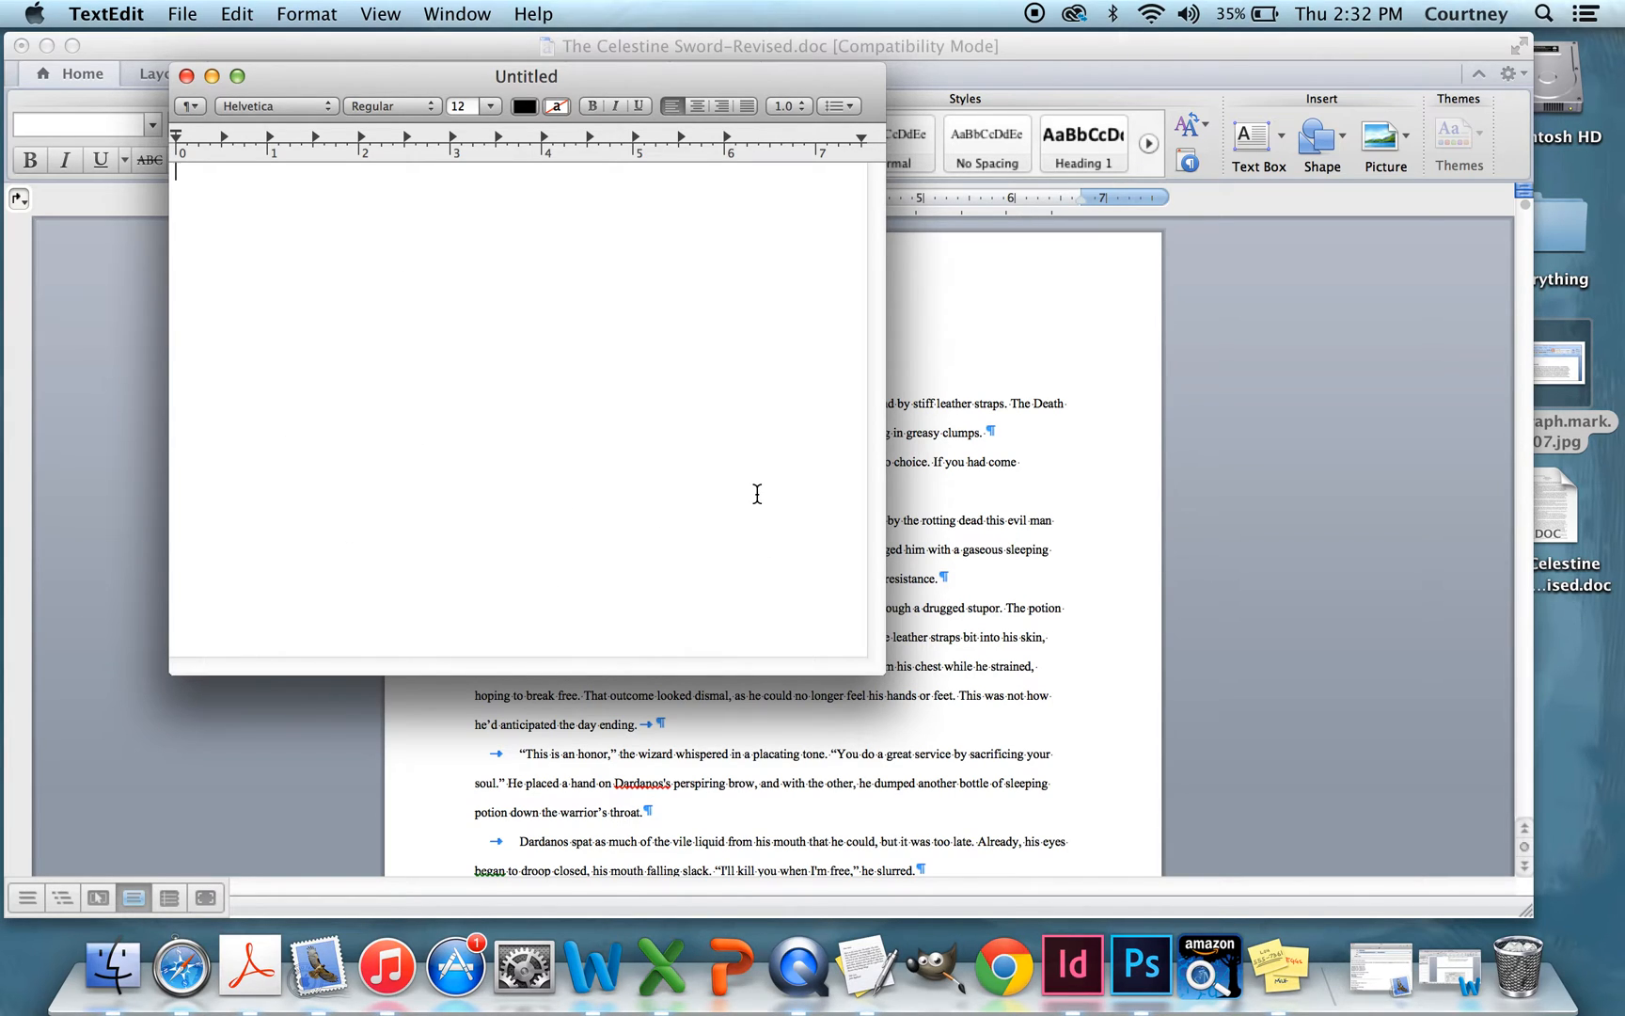
key(super+v)
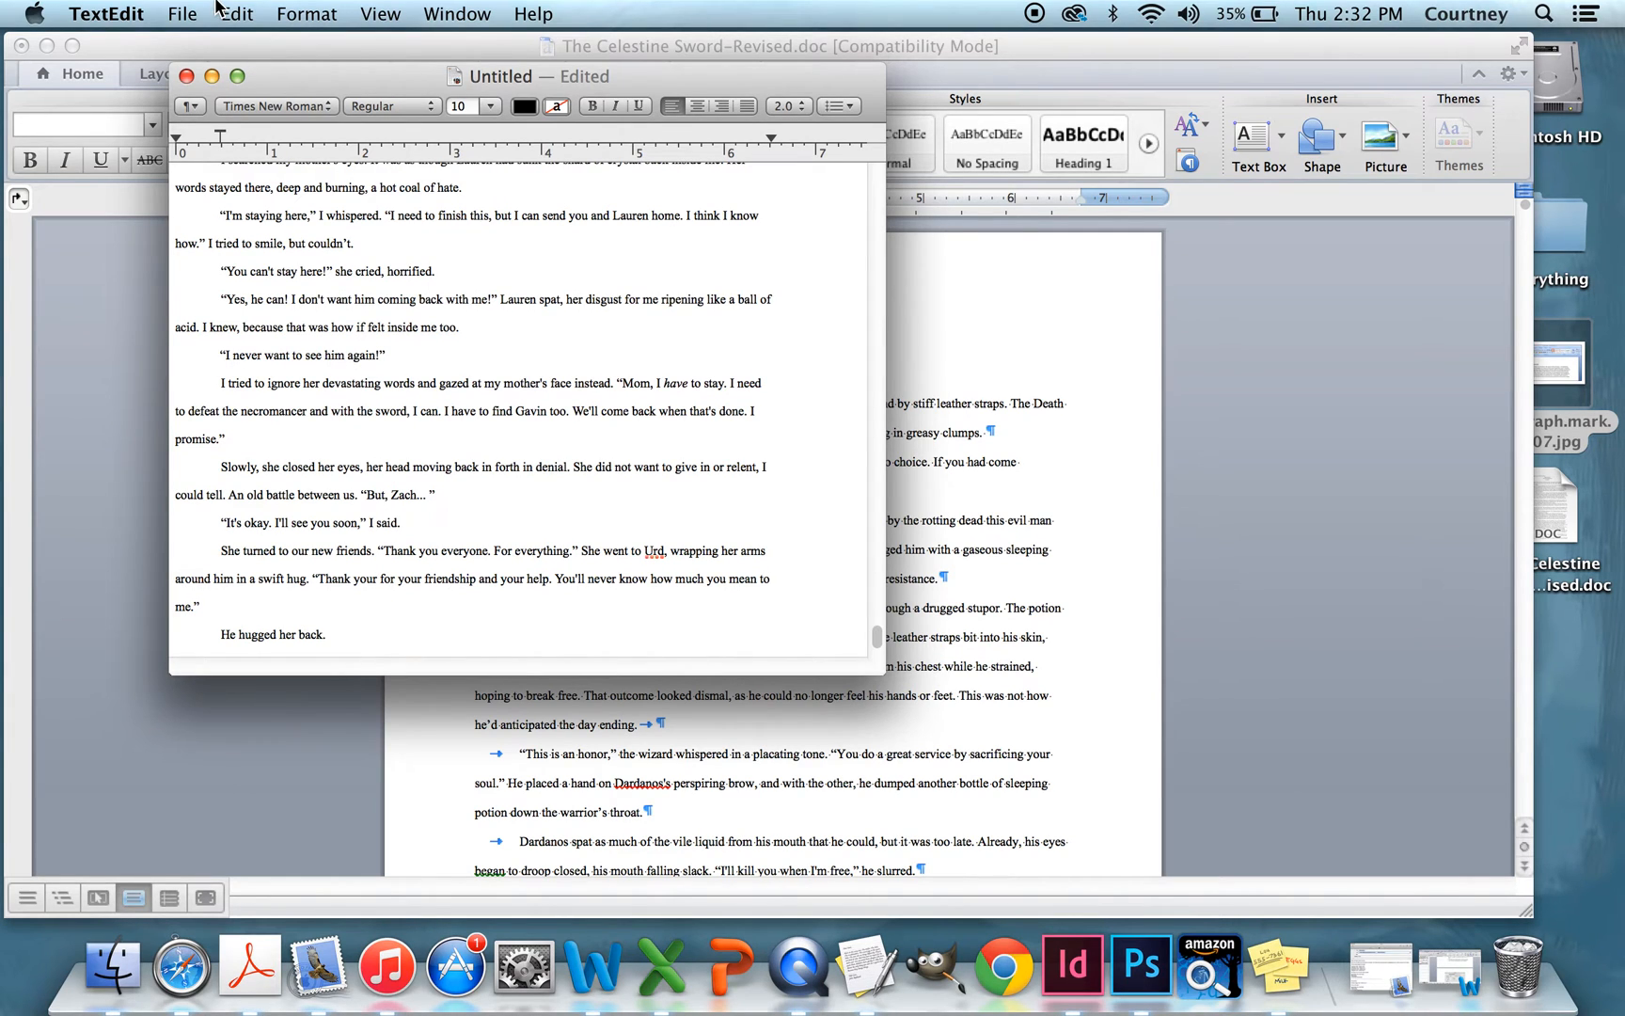
Step: Select all of the pasted manuscript text in the TextEdit document
click(182, 14)
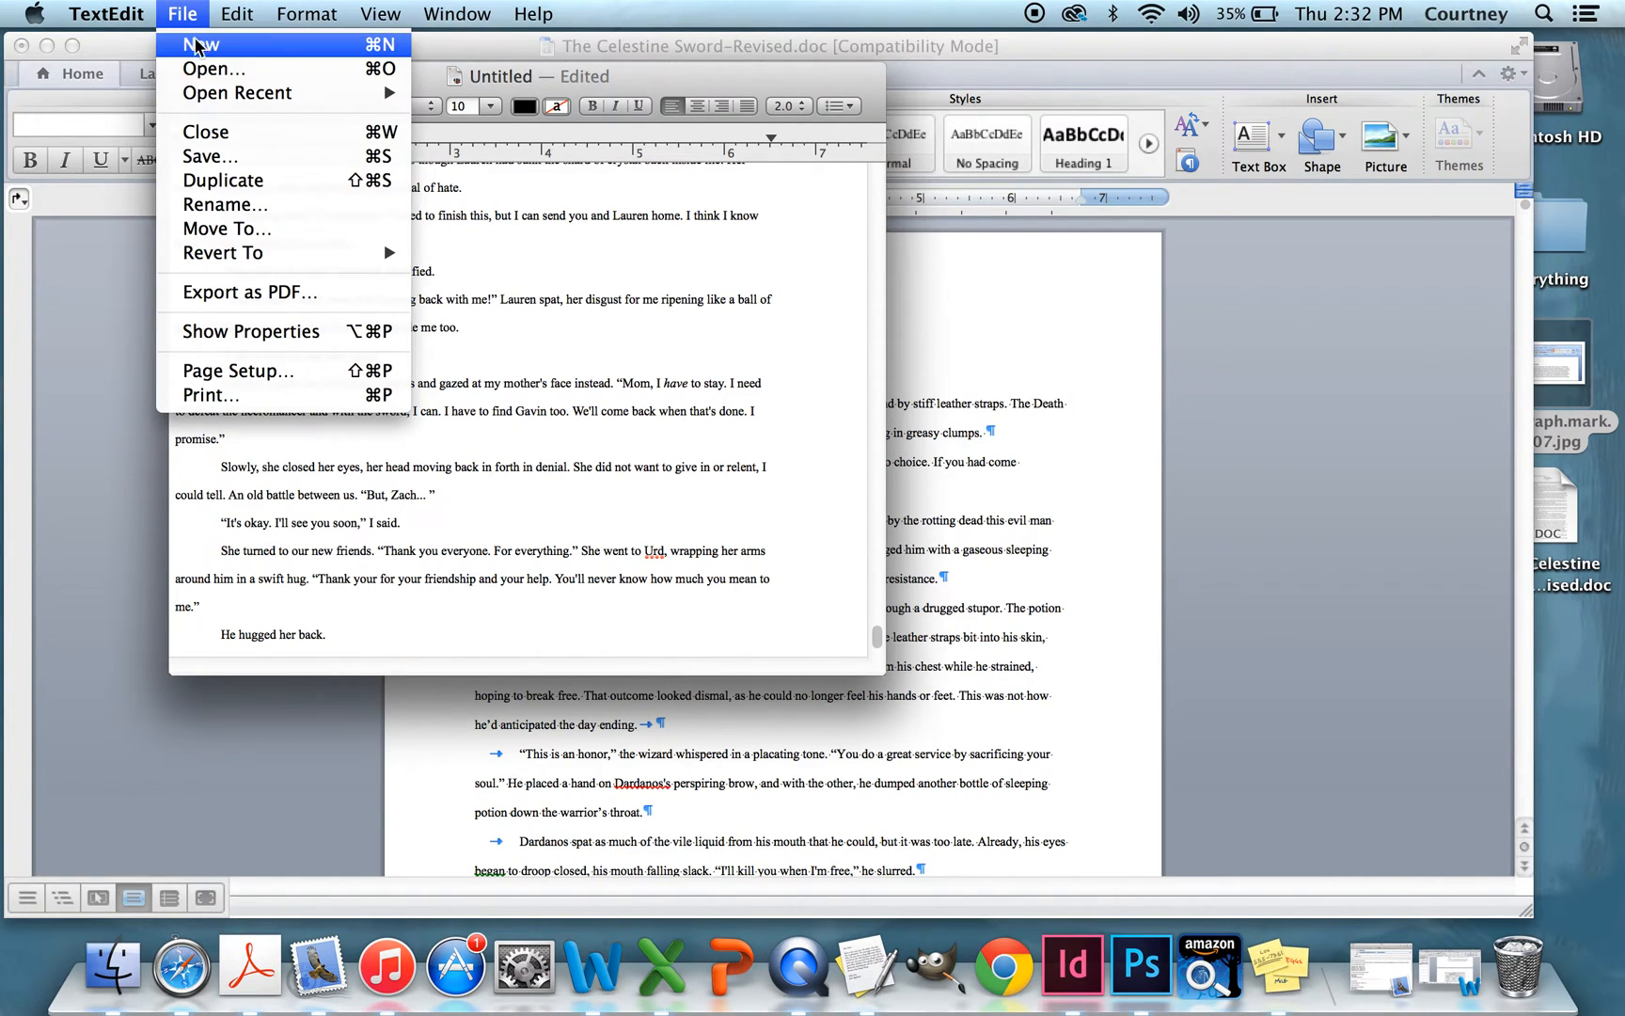
mouse_move(247, 12)
click(279, 254)
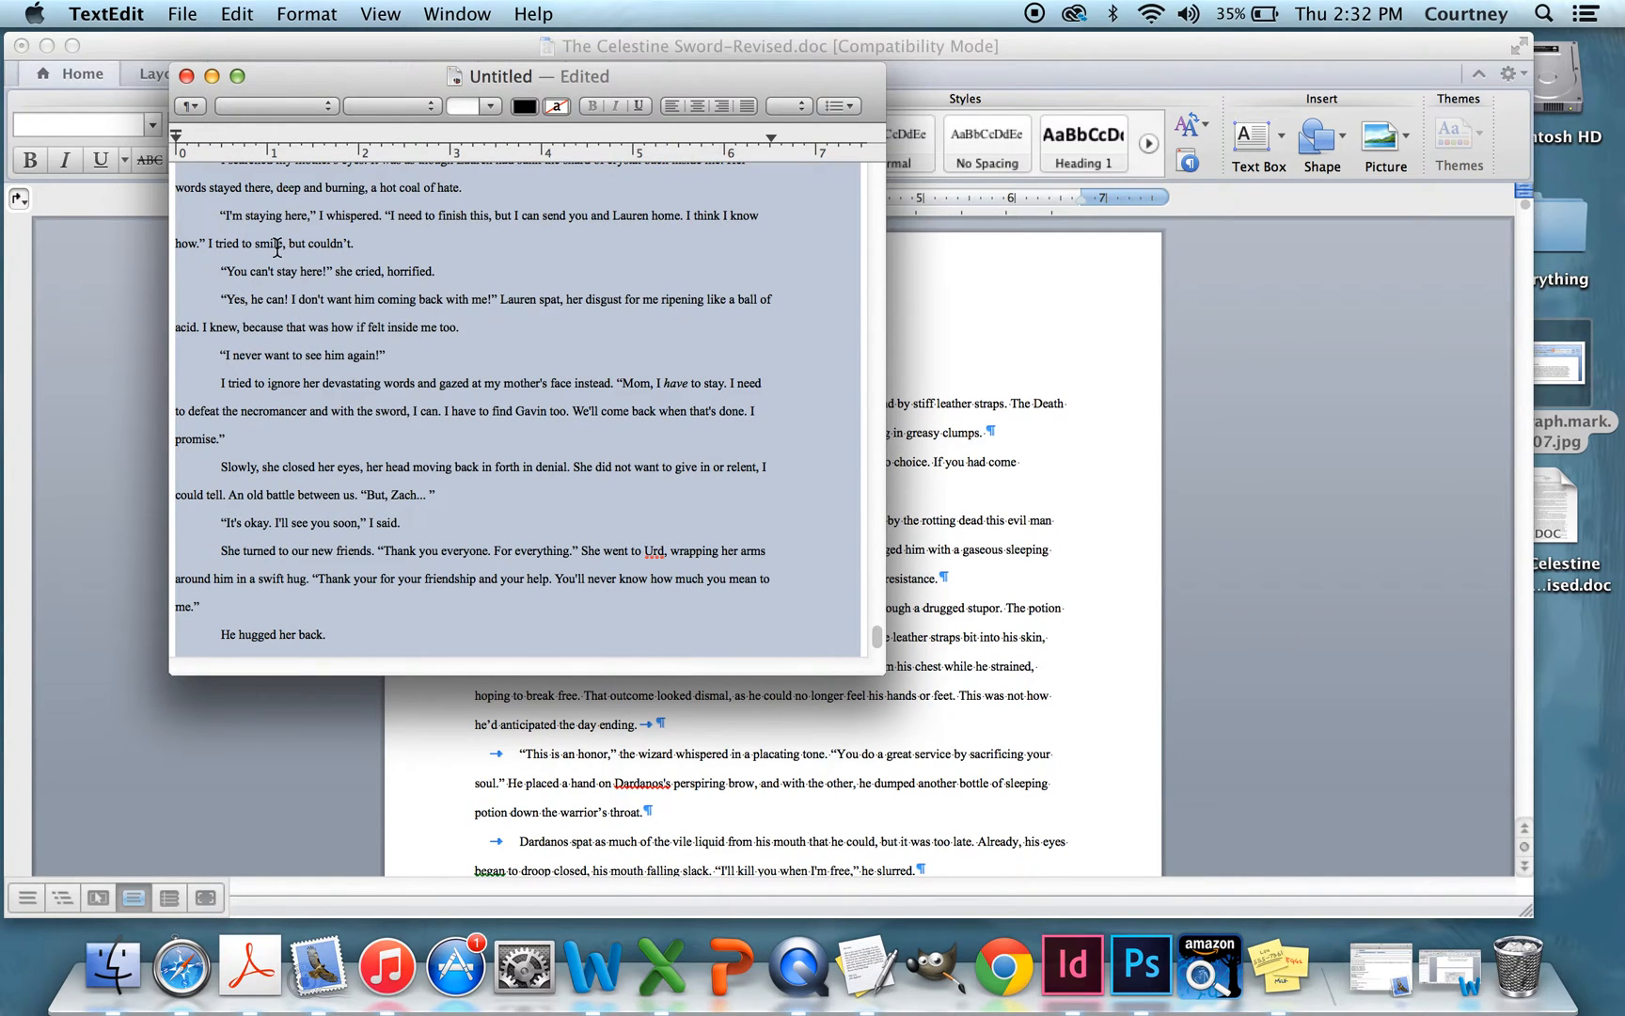
Step: Switch back to Word, create a new blank document and paste the entire manuscript text into it
click(1162, 373)
key(super+a)
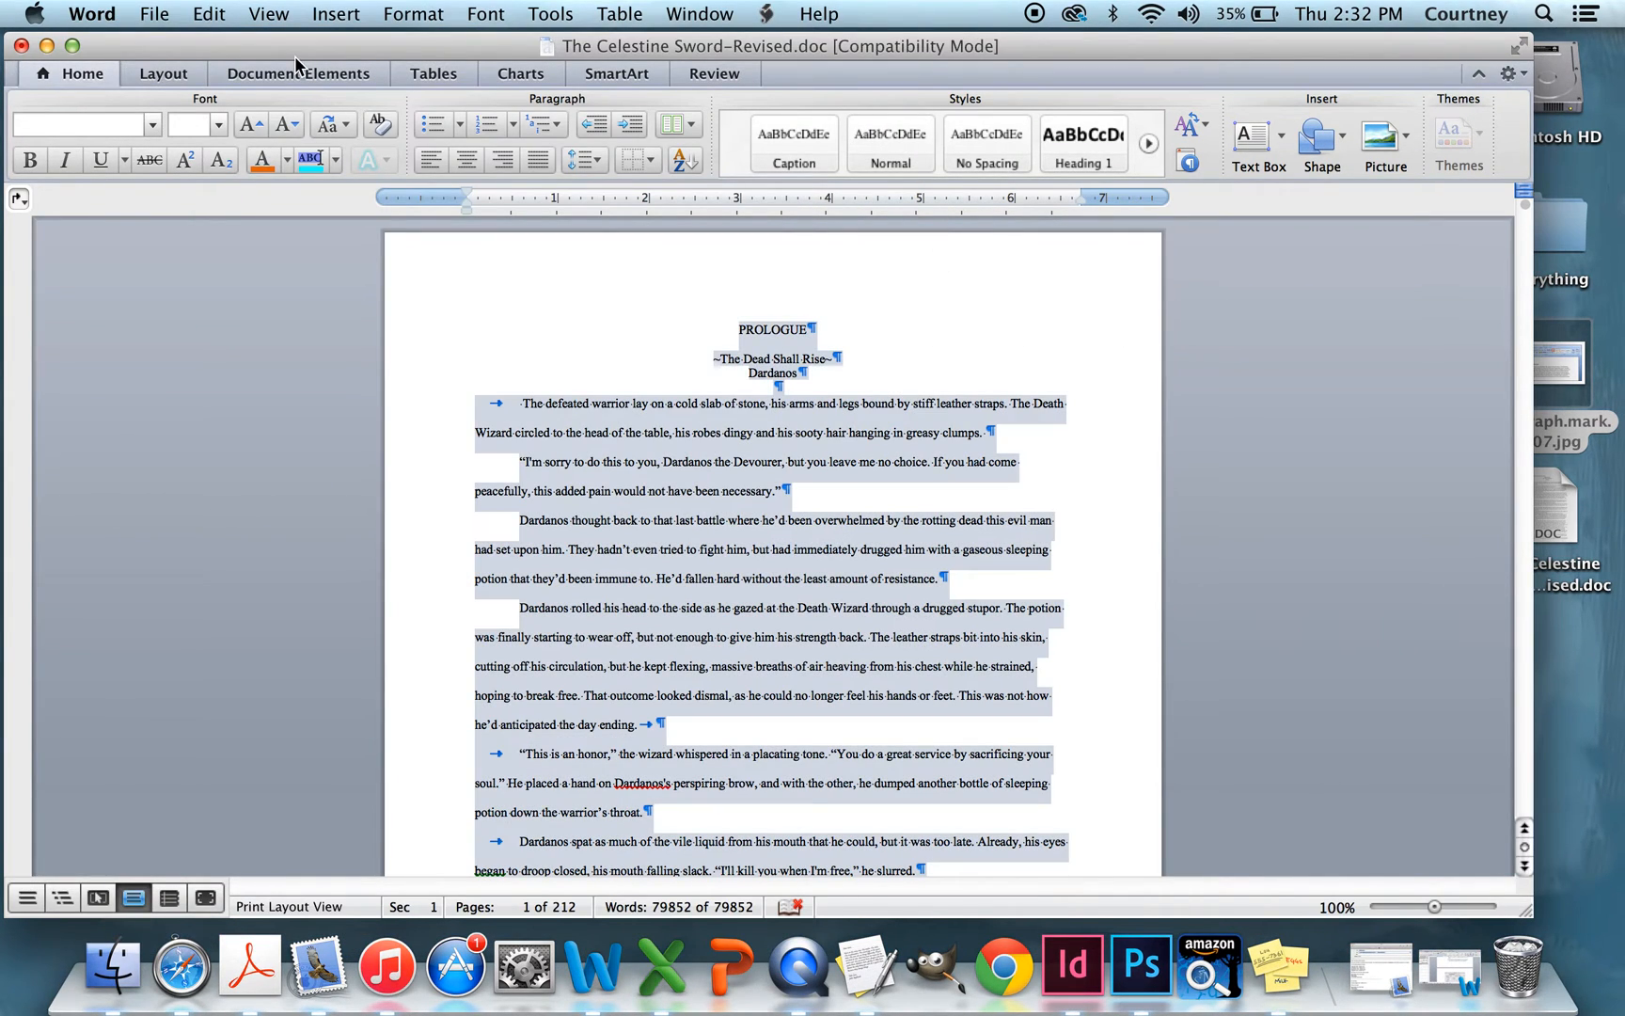
click(155, 13)
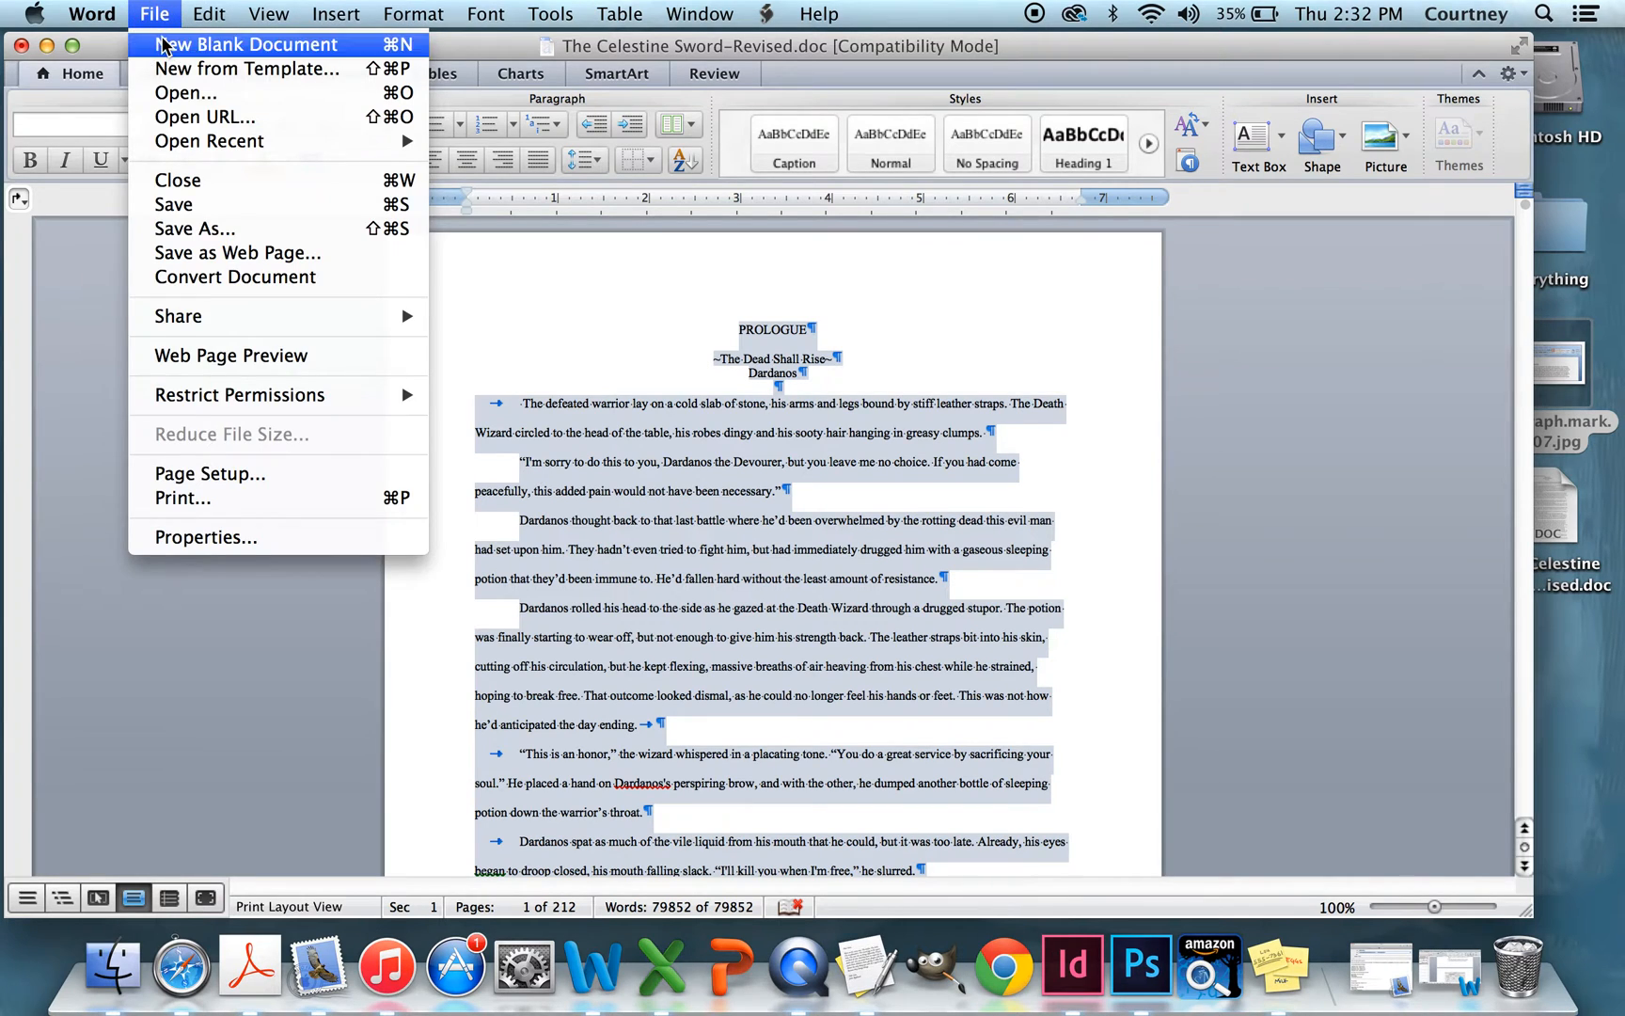
click(161, 45)
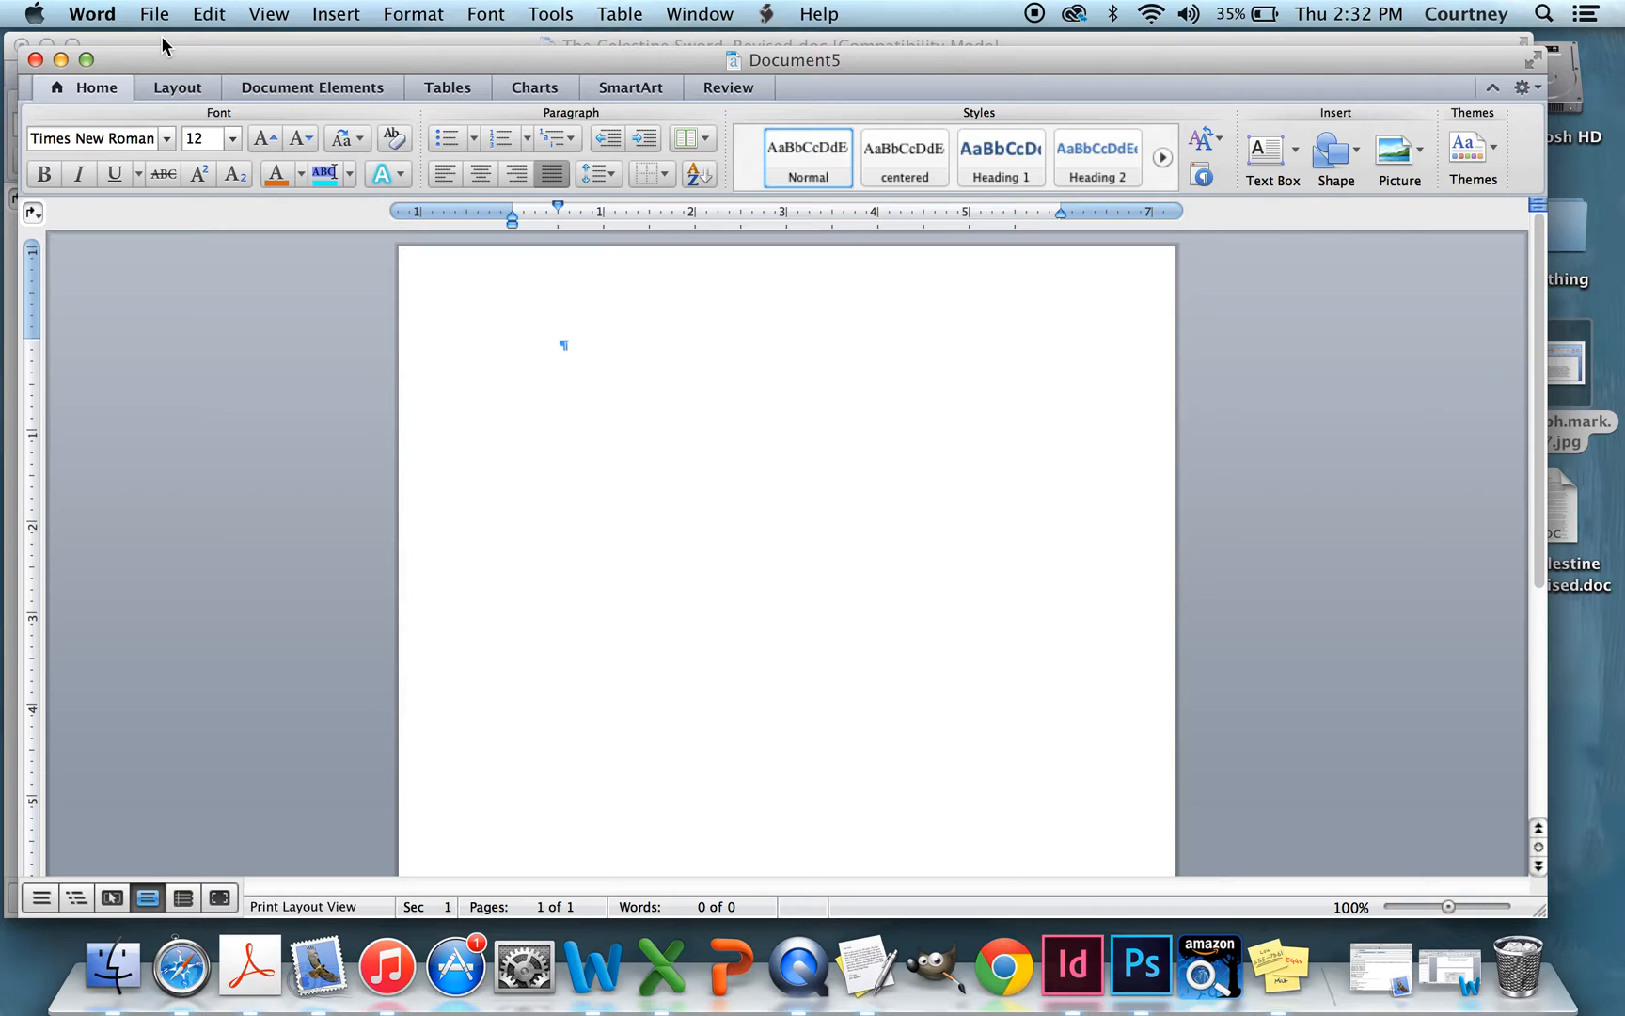
key(super+v)
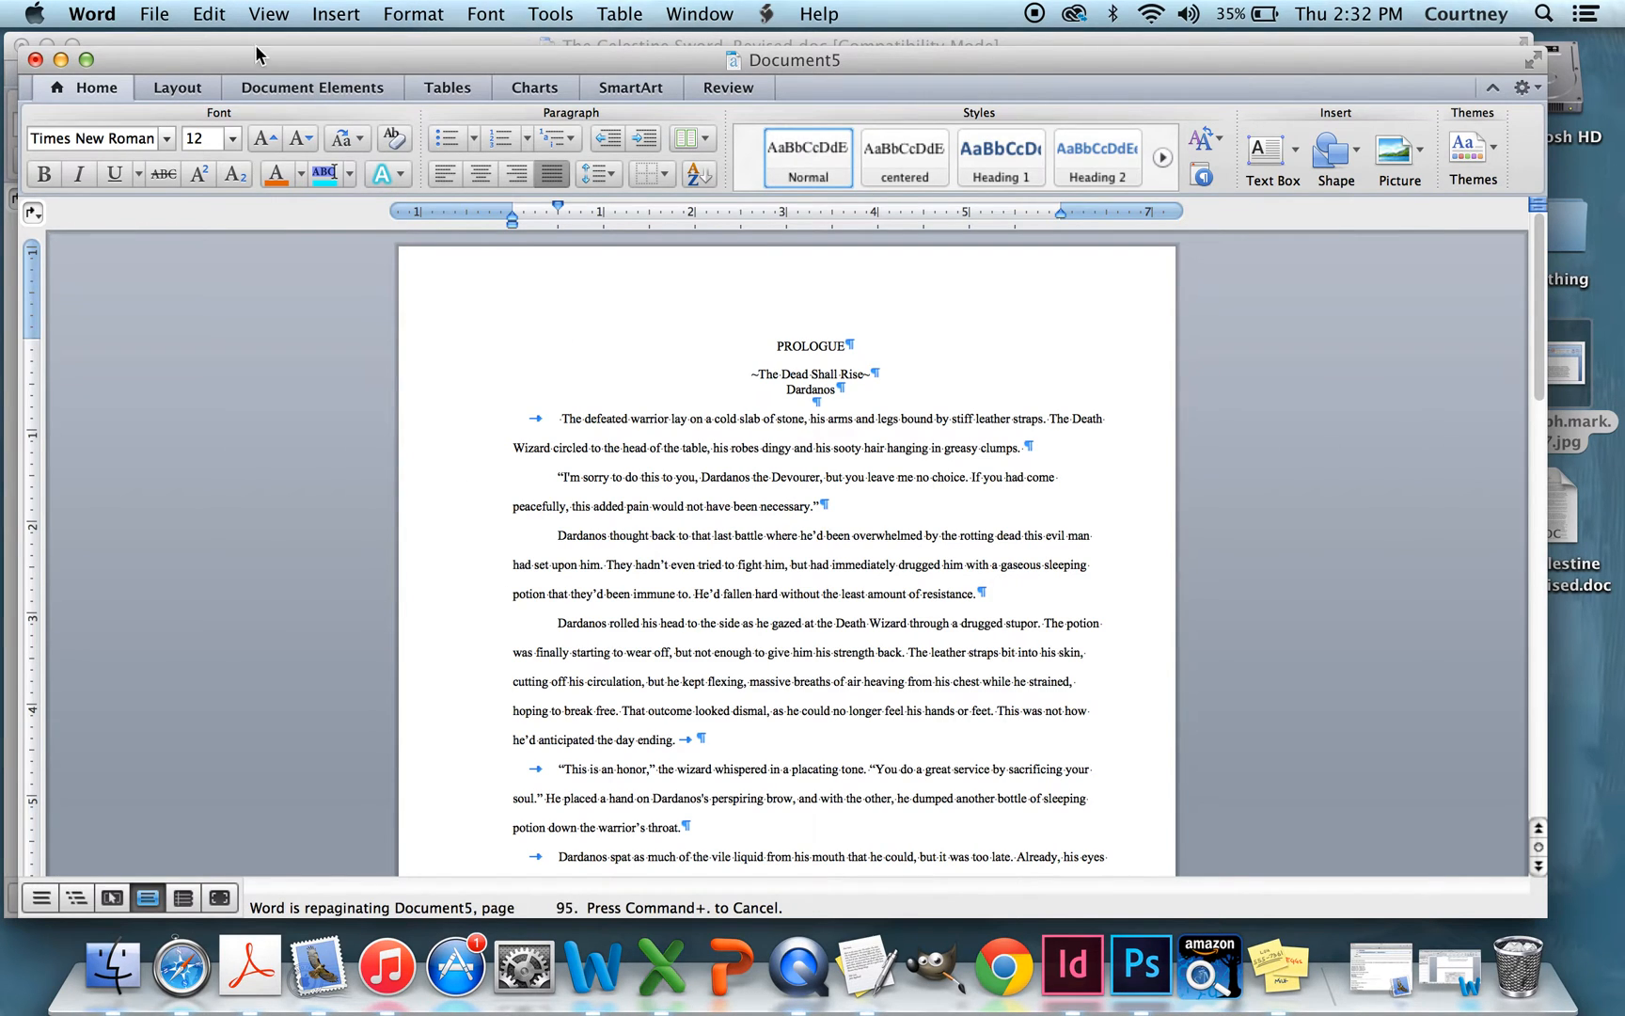
Step: Move the new document aside and close The Celestine Sword-Revised.doc without saving its changes
drag(176, 63, 300, 183)
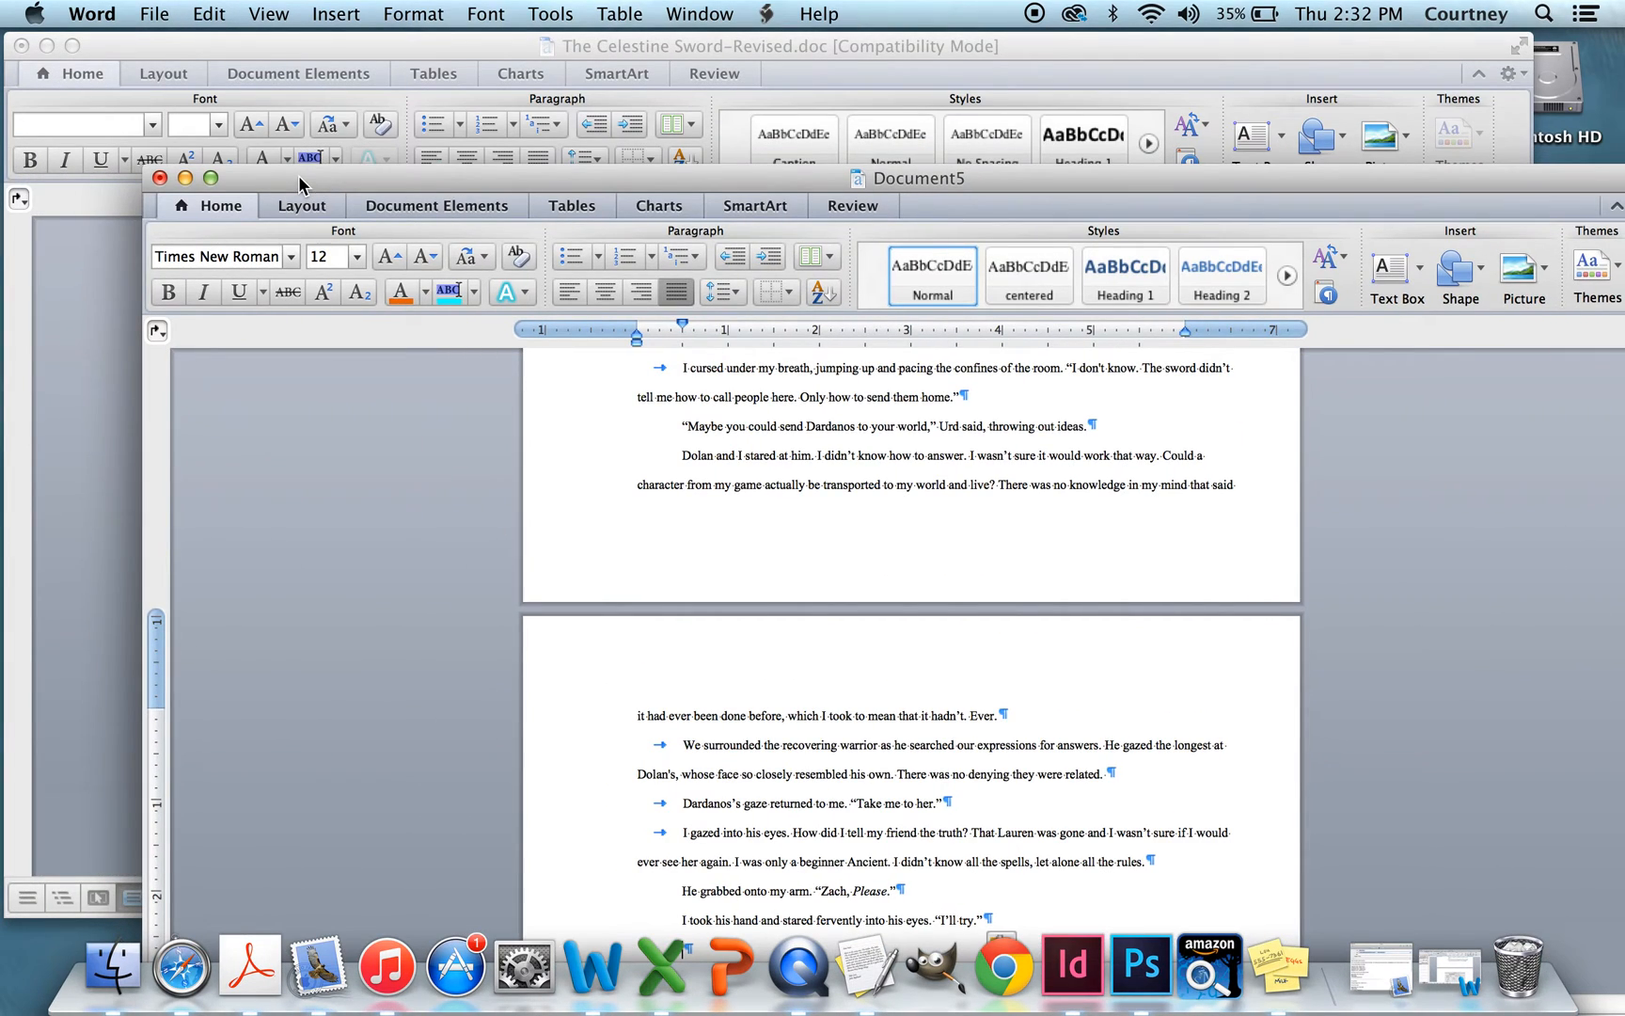
click(21, 44)
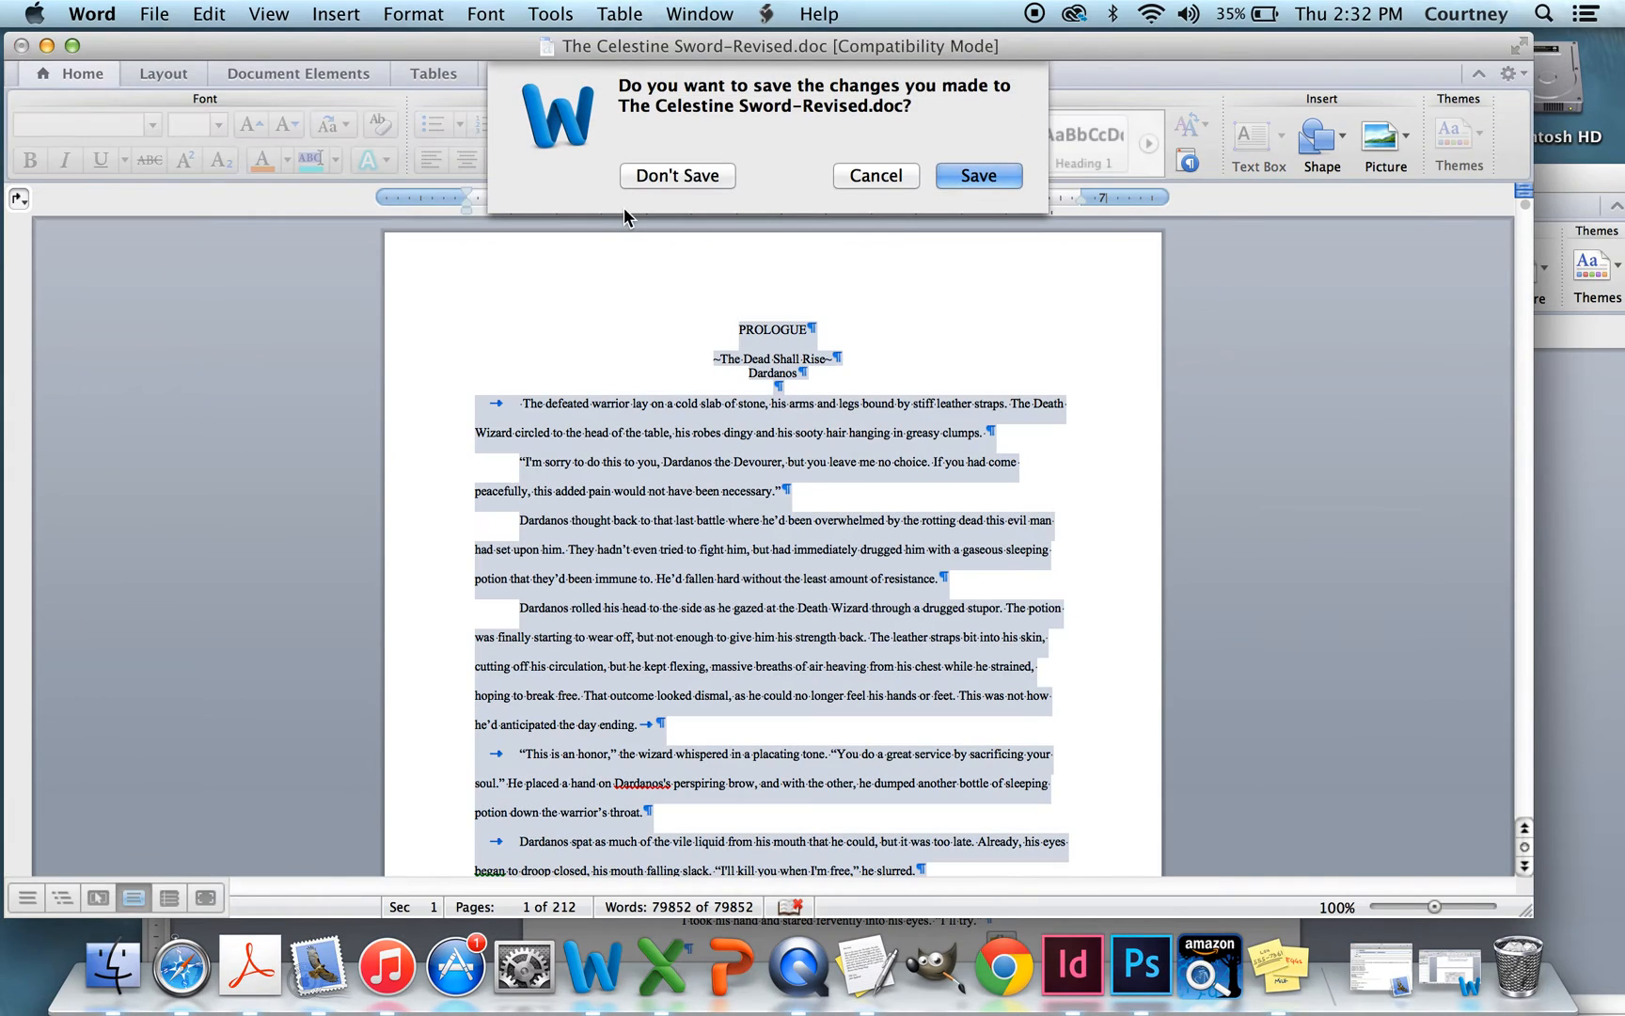
click(684, 182)
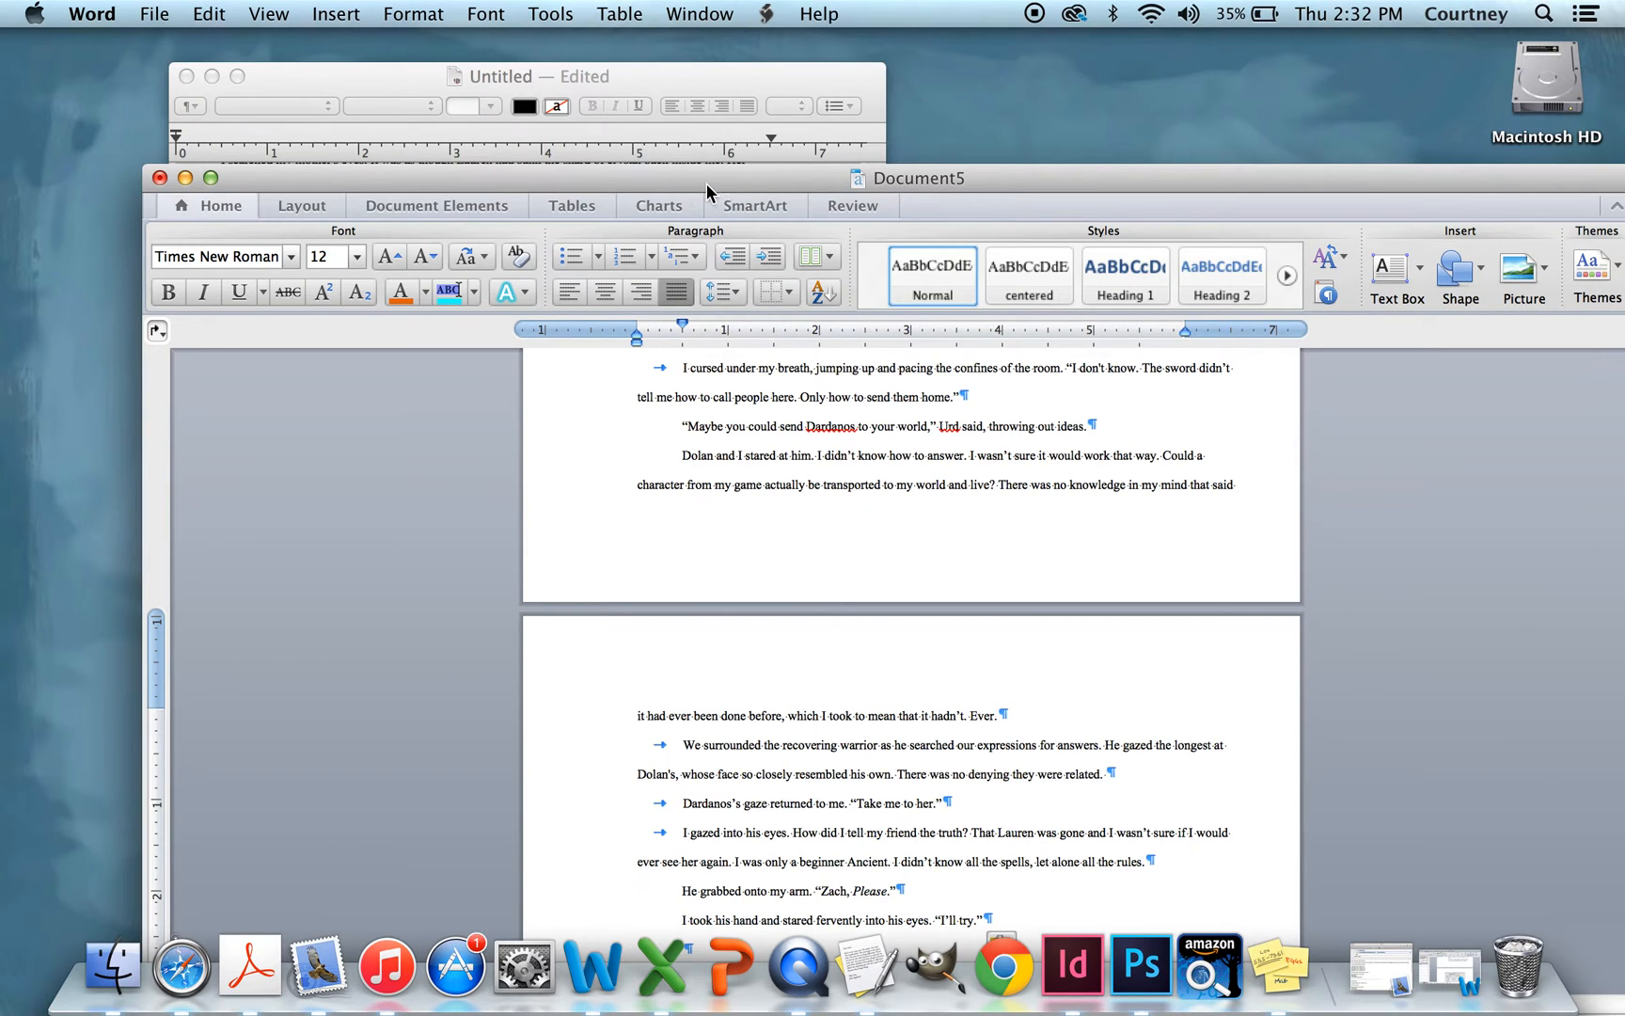
Step: Close the untitled TextEdit document and delete it, then reposition the new Word document for editing
click(305, 74)
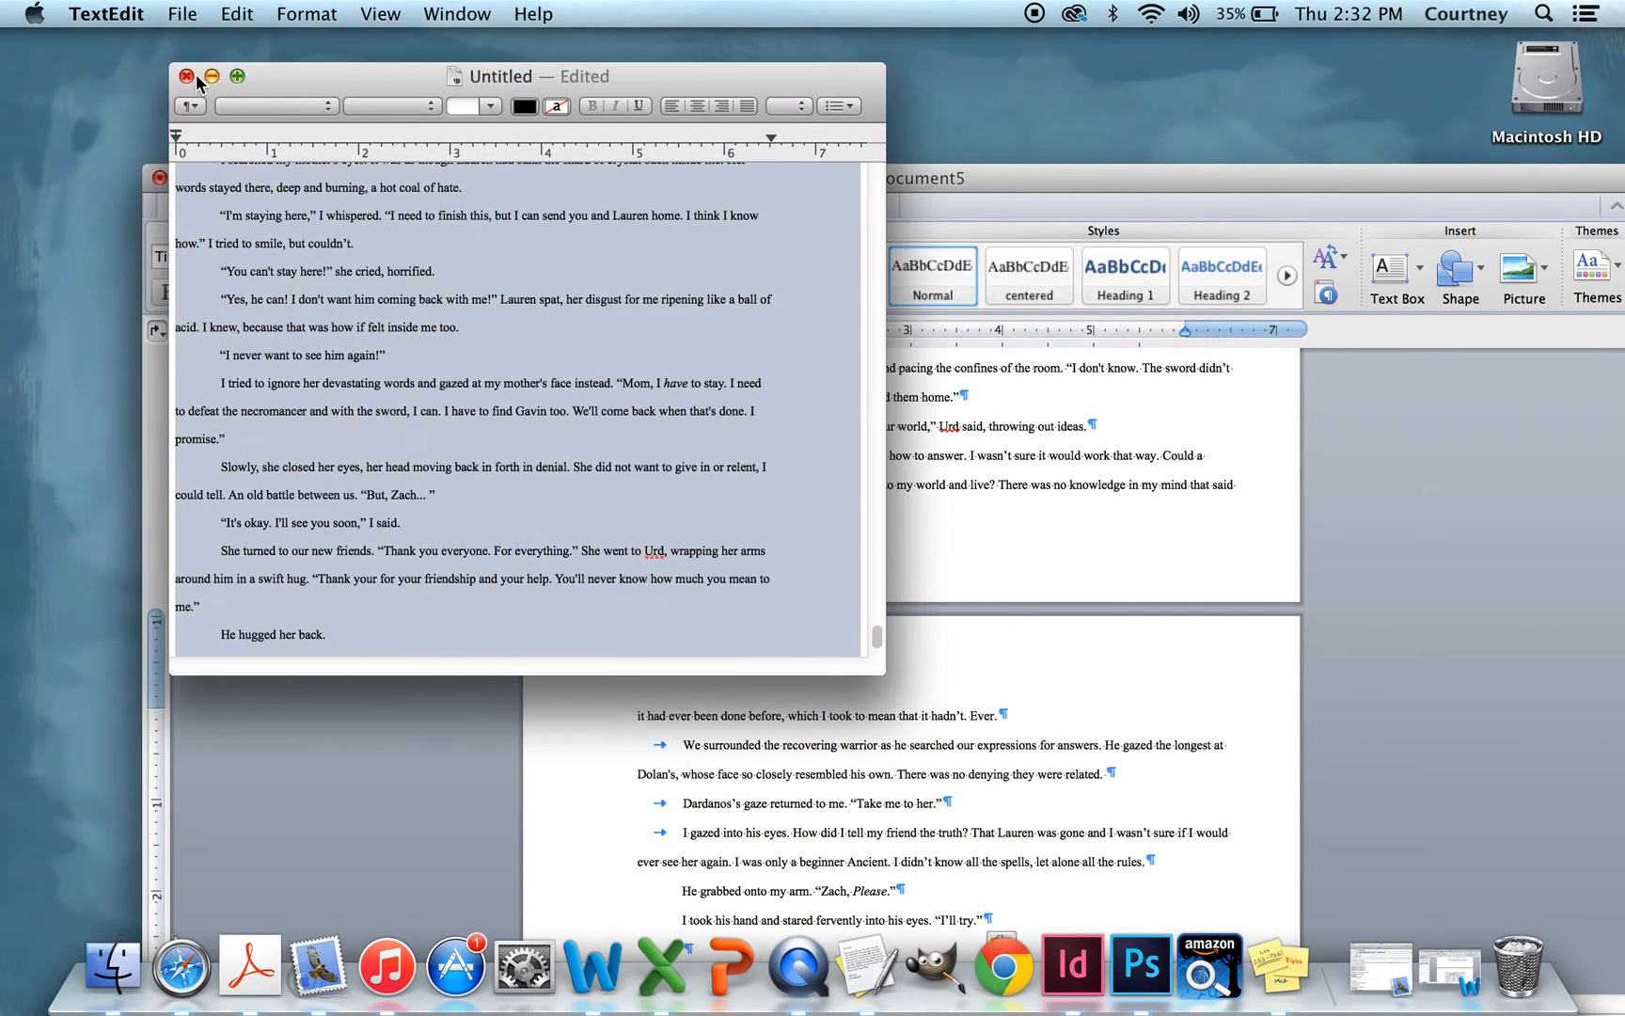
click(187, 76)
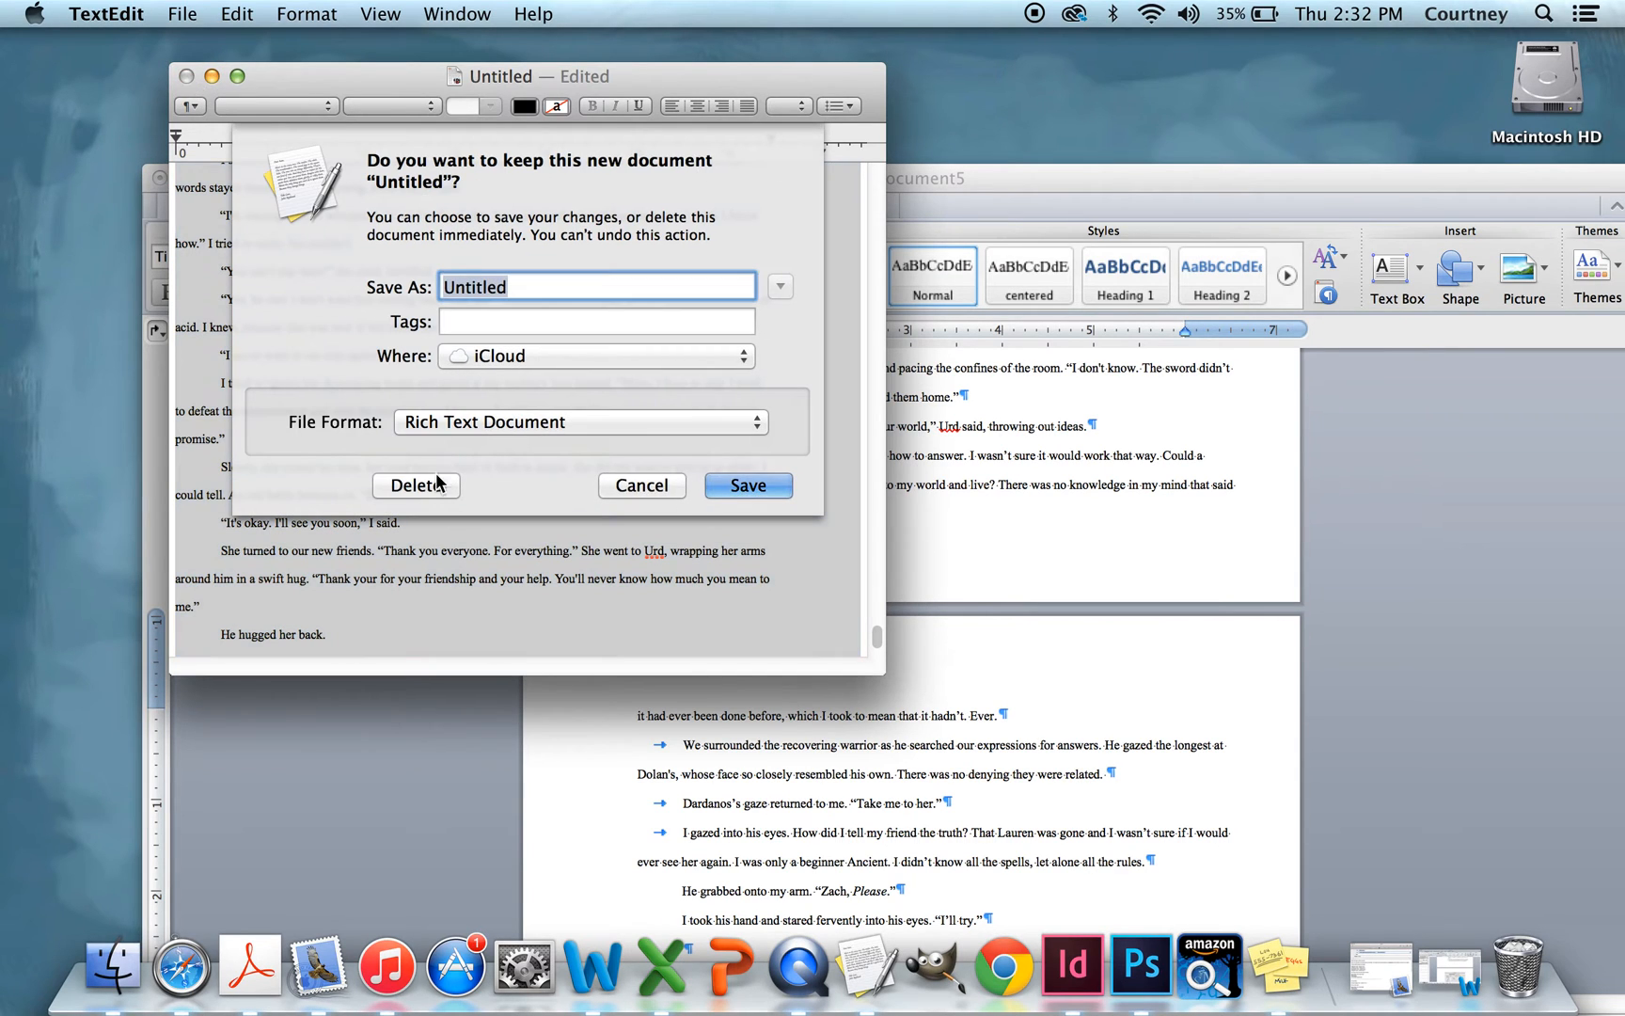
click(417, 485)
drag(922, 179, 777, 45)
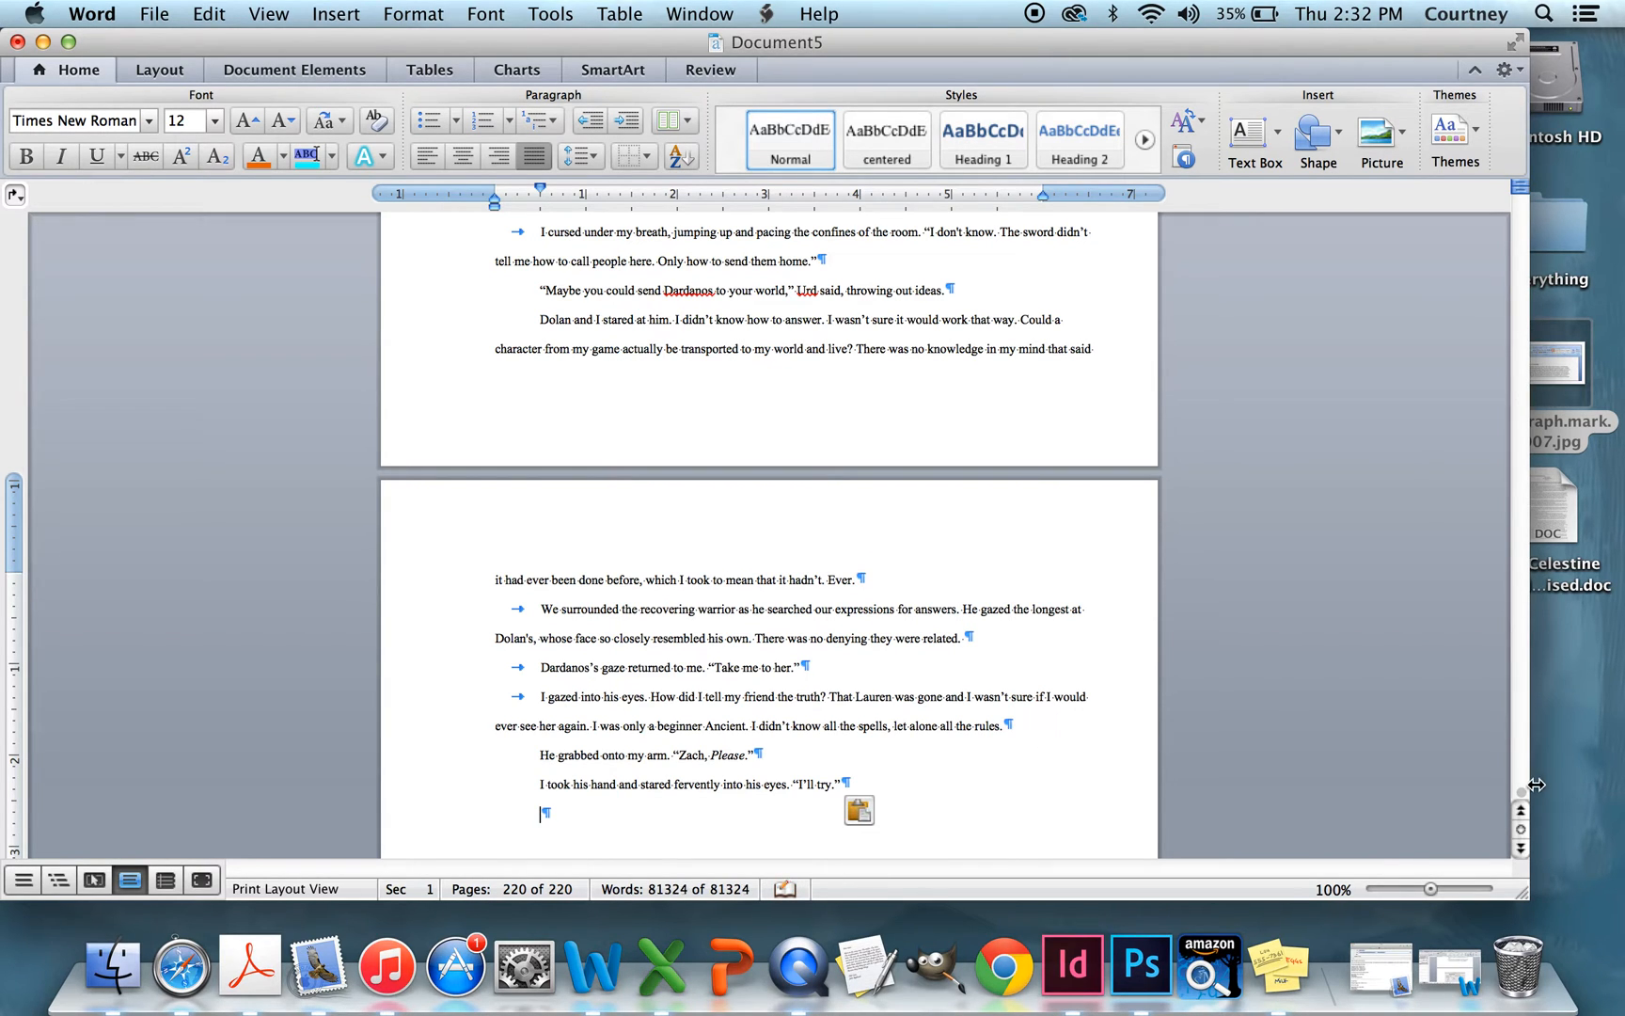
Step: Modify the Normal style, trying left alignment and single and double spacing before settling on justified text with 1.5 line spacing
drag(1524, 798, 1523, 184)
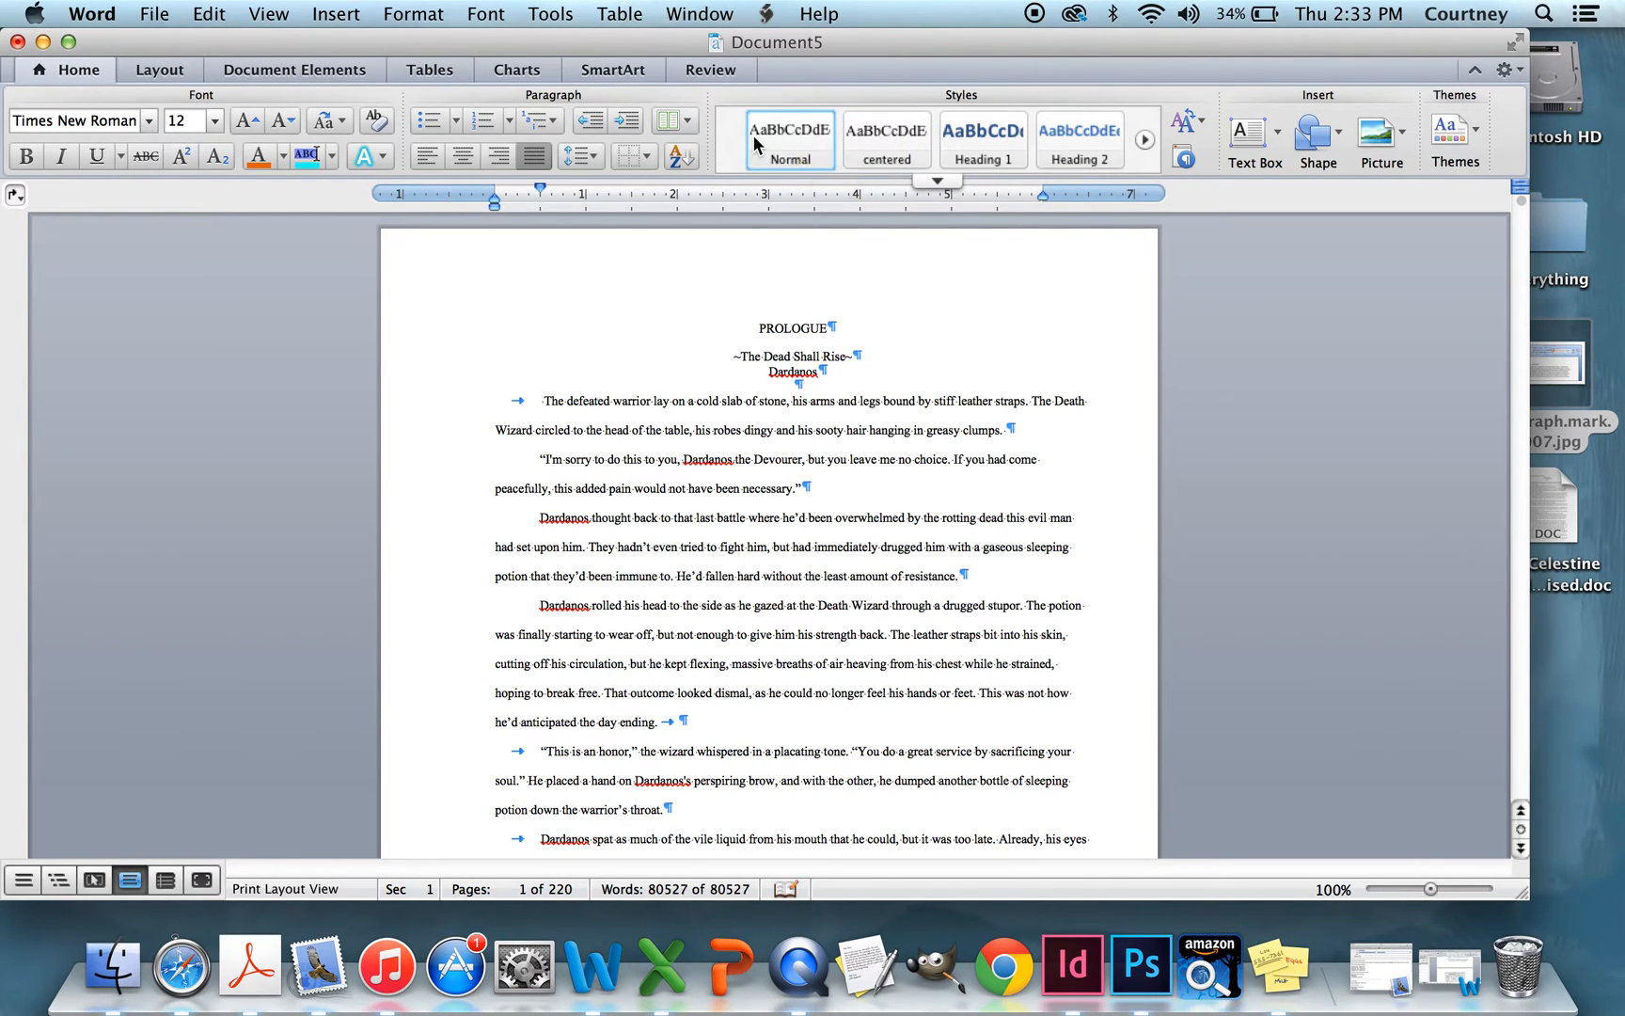
right_click(754, 135)
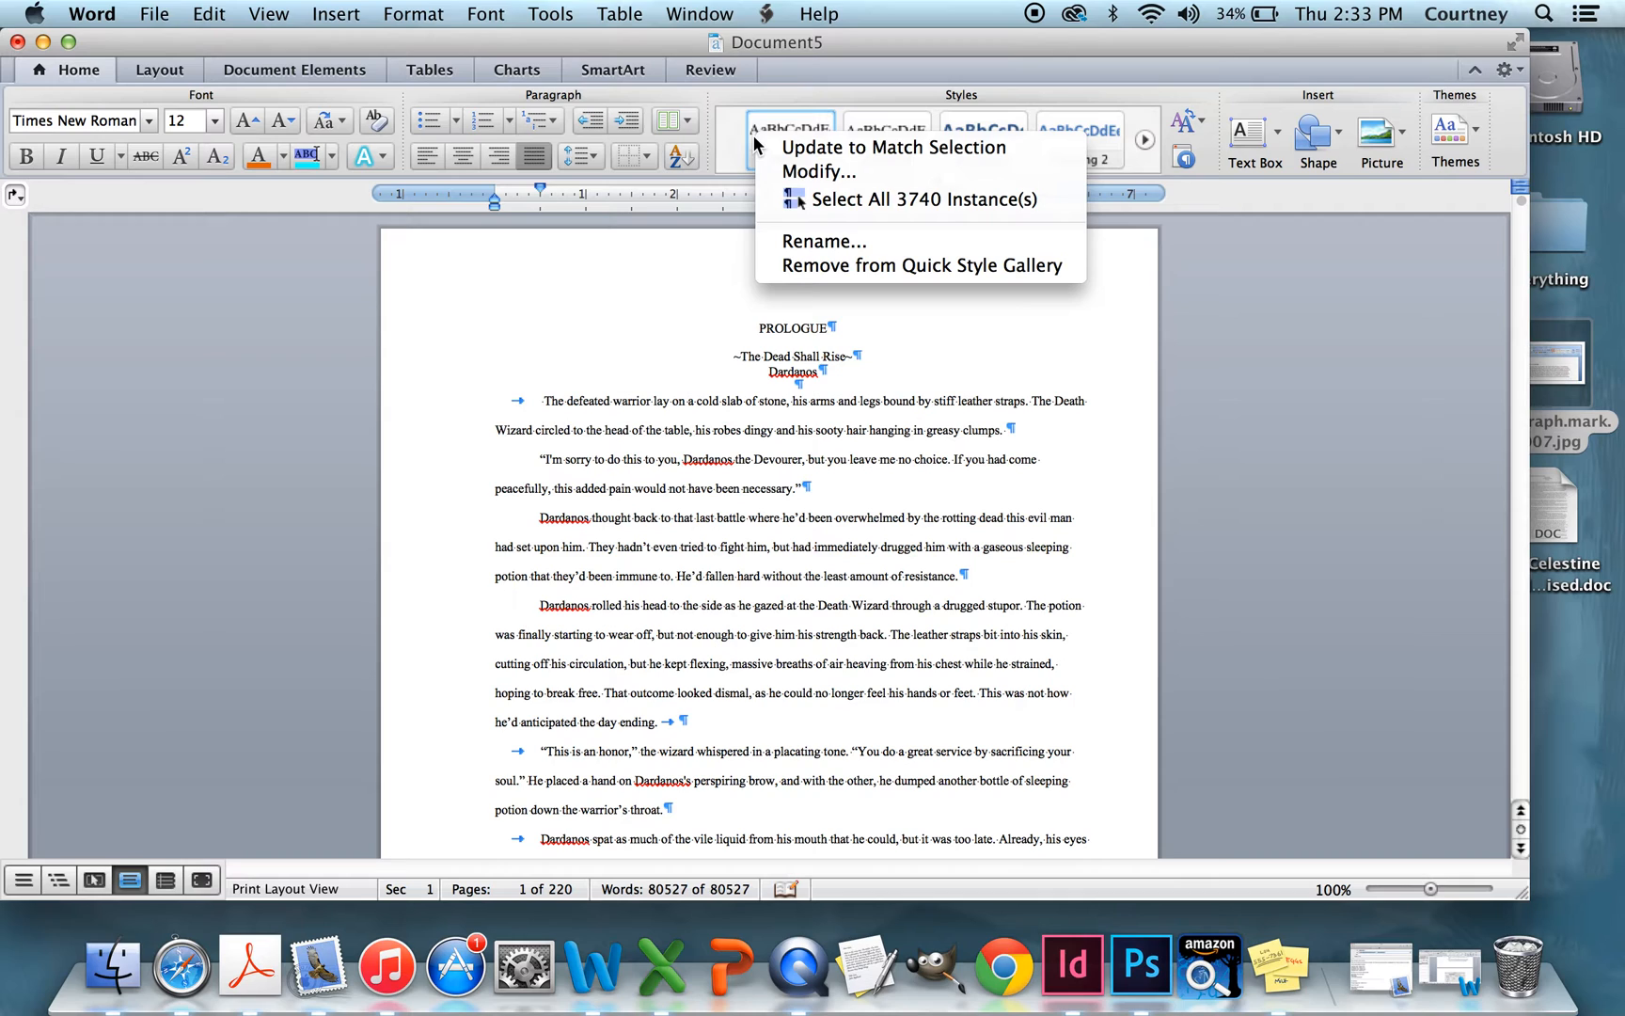
click(797, 174)
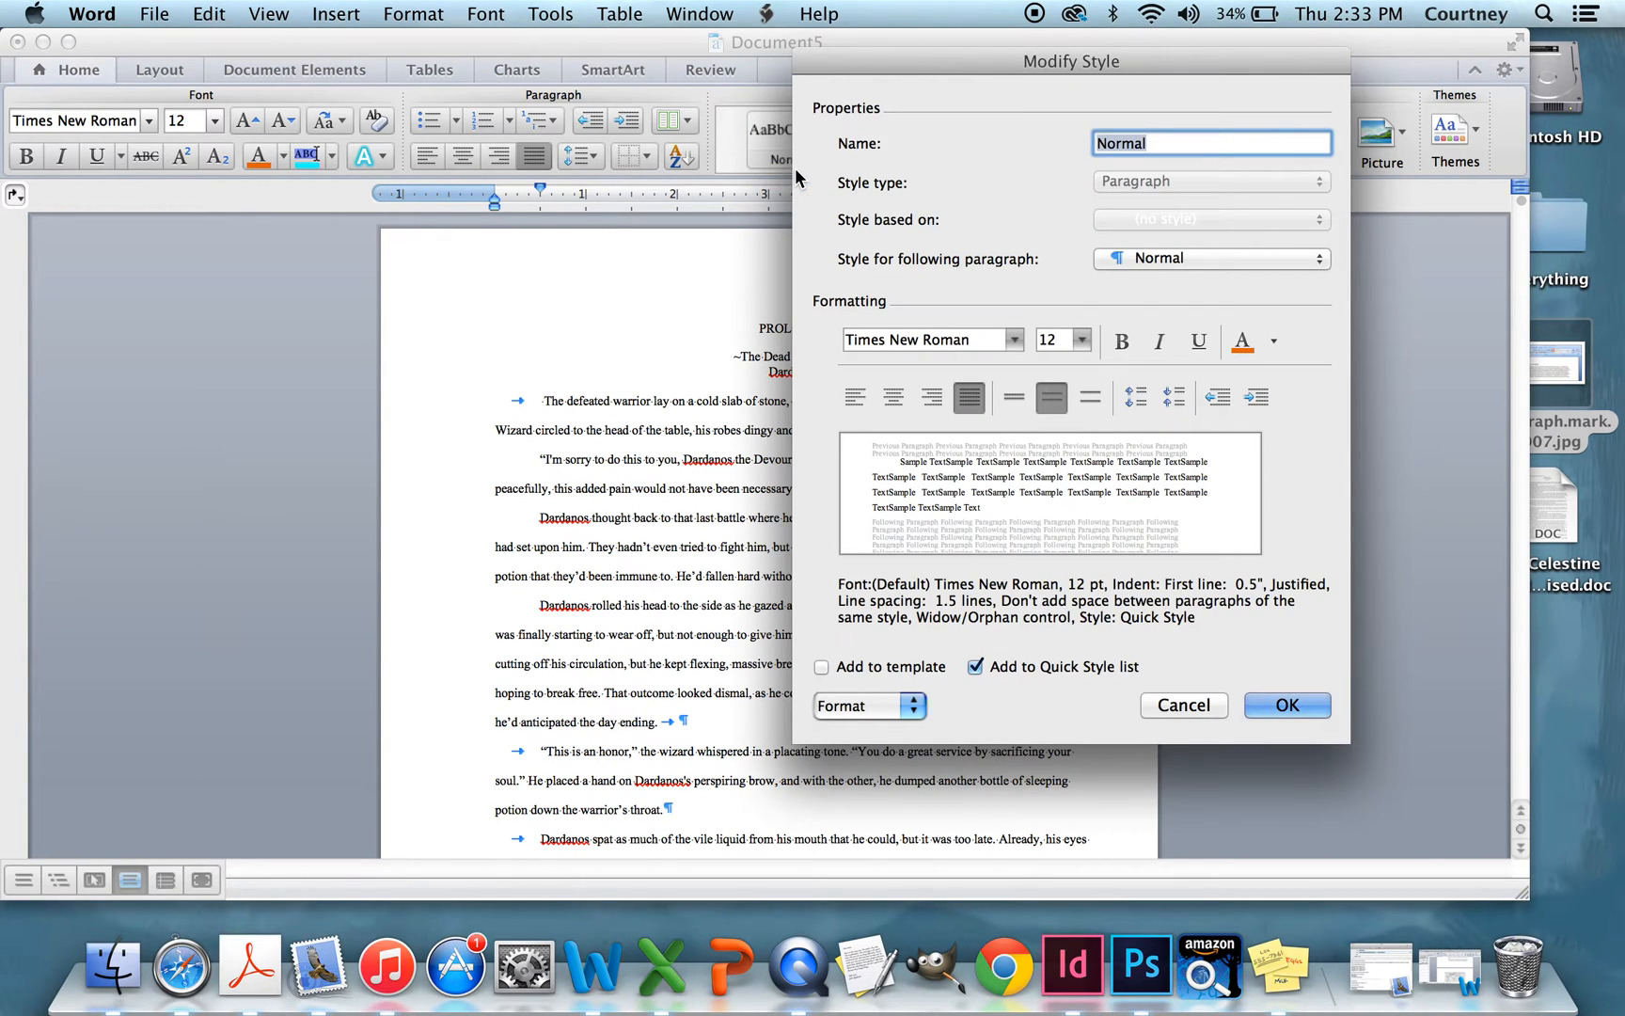
drag(987, 60, 673, 94)
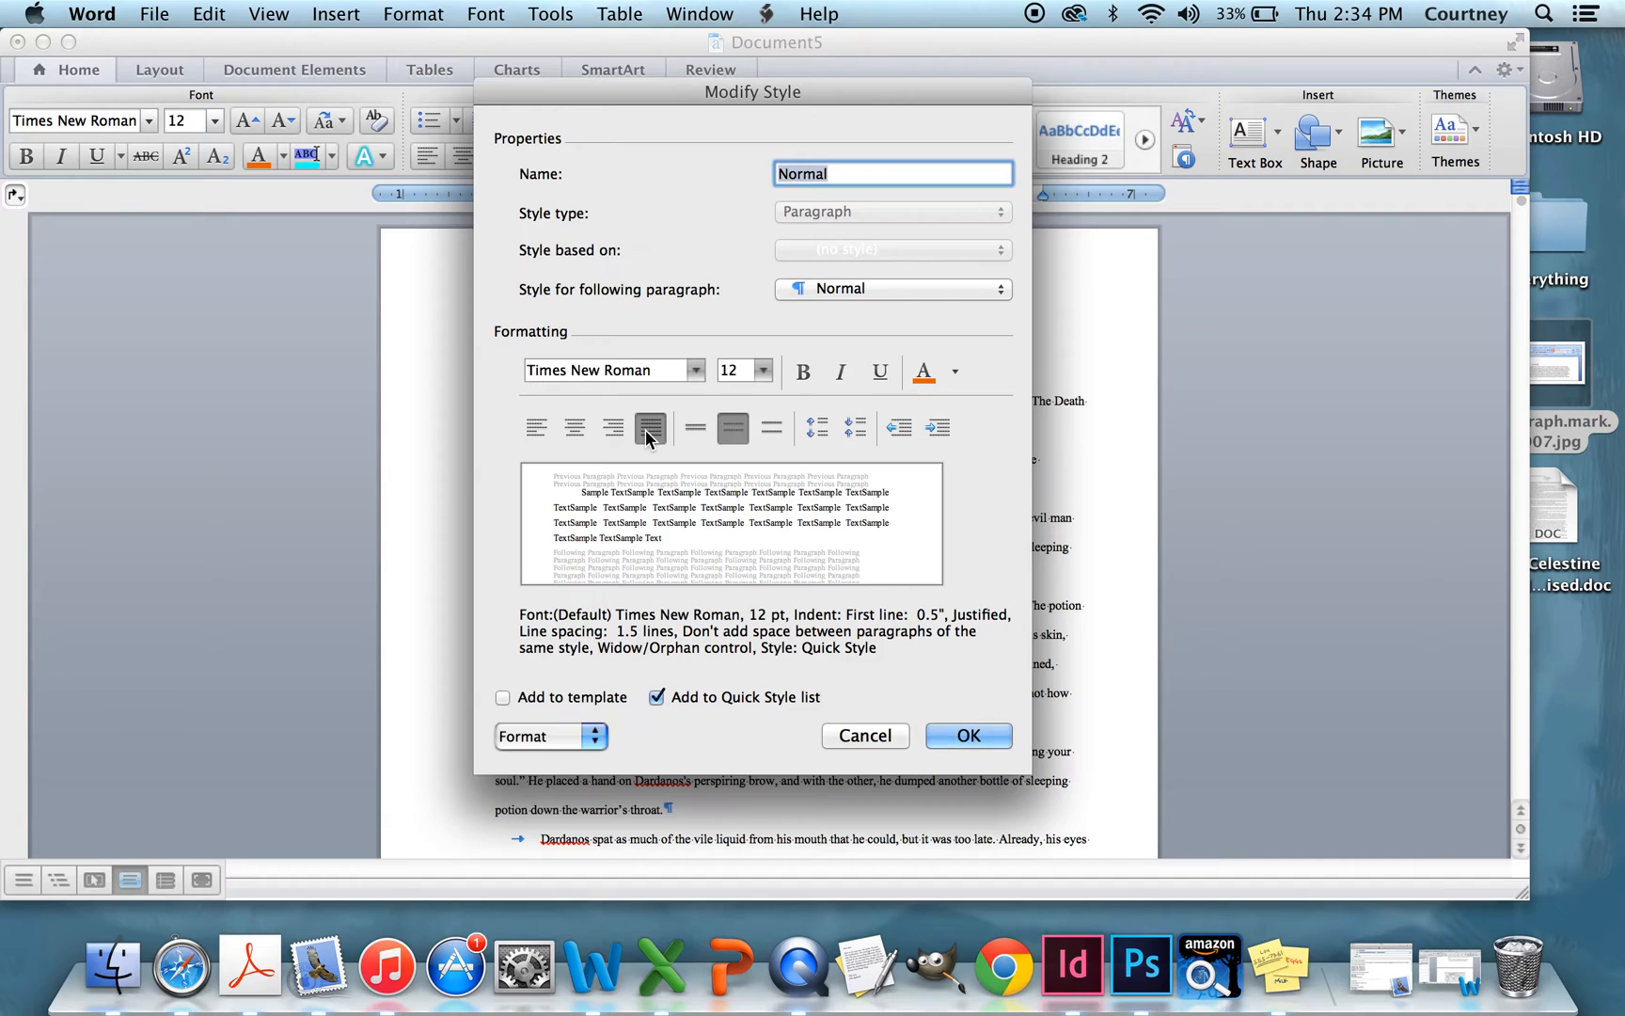
click(535, 434)
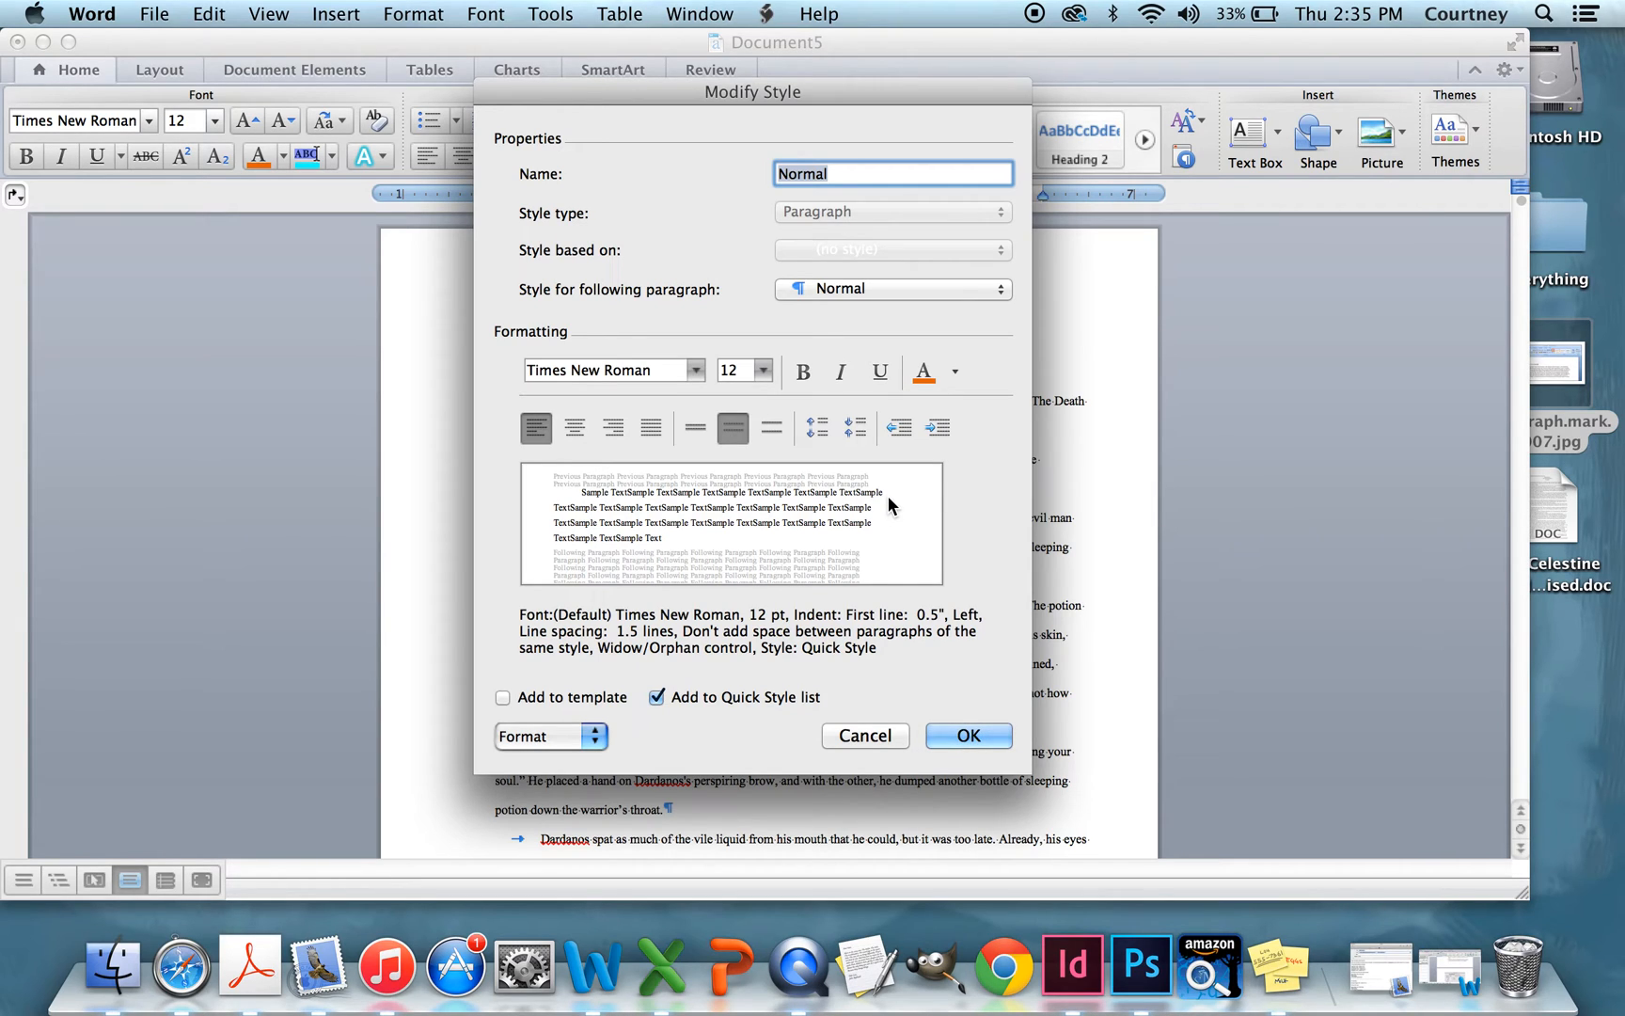
click(651, 428)
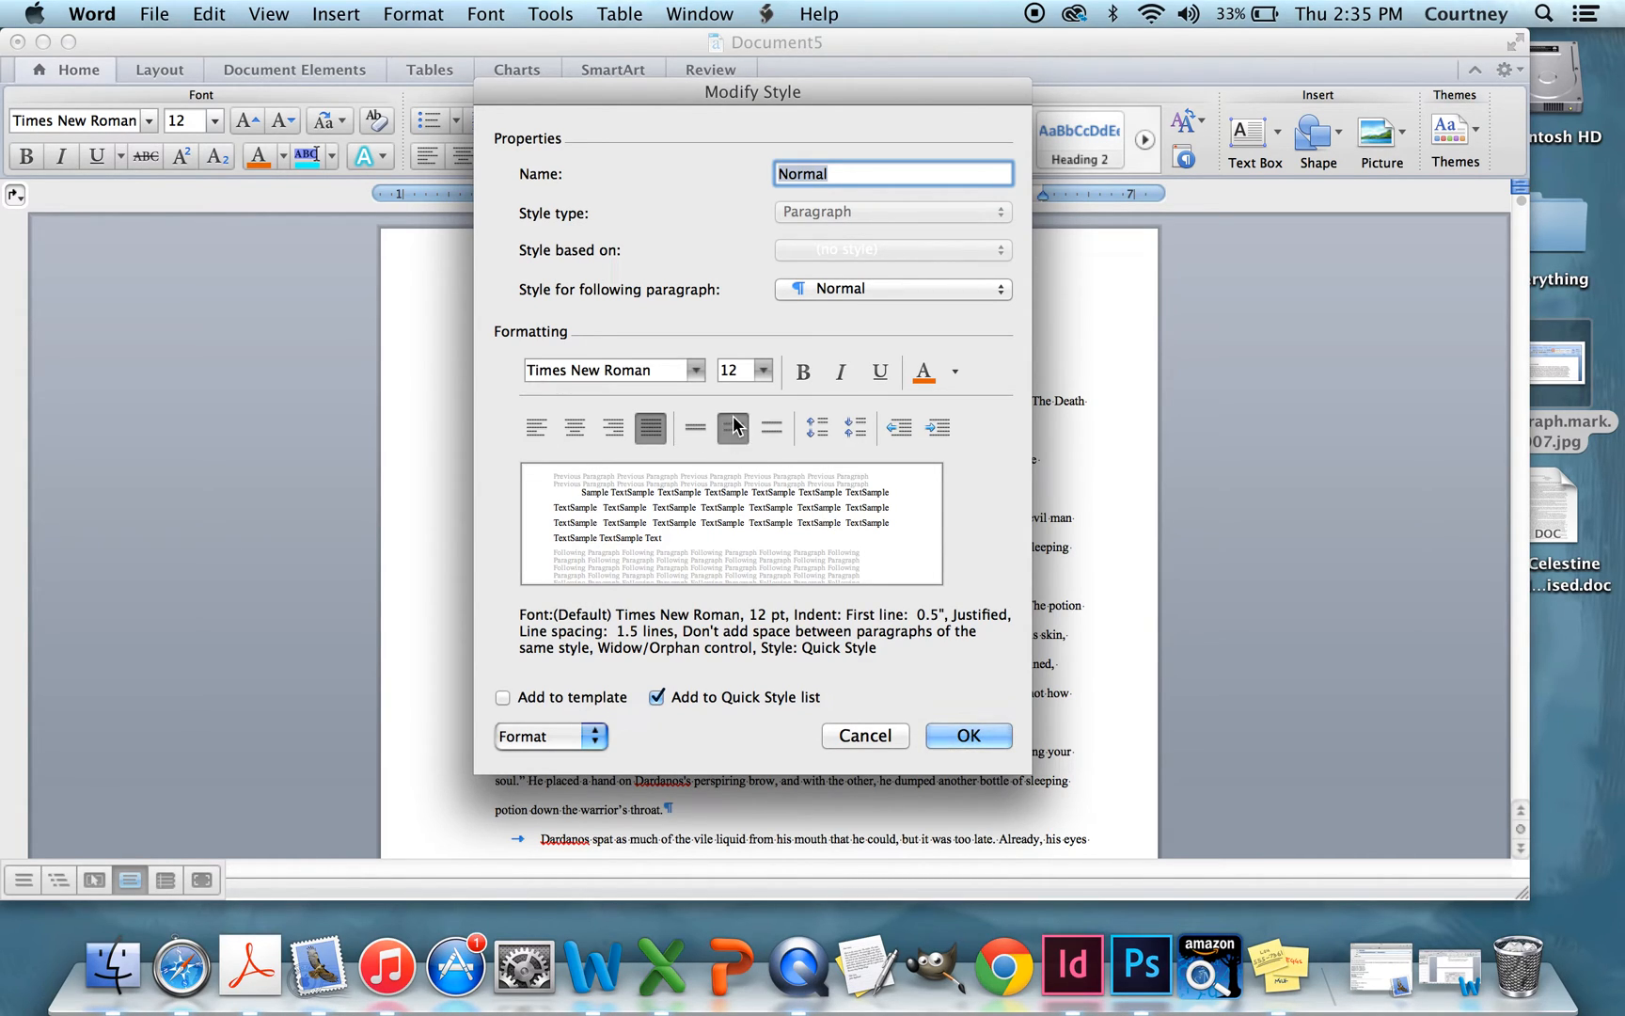
click(700, 431)
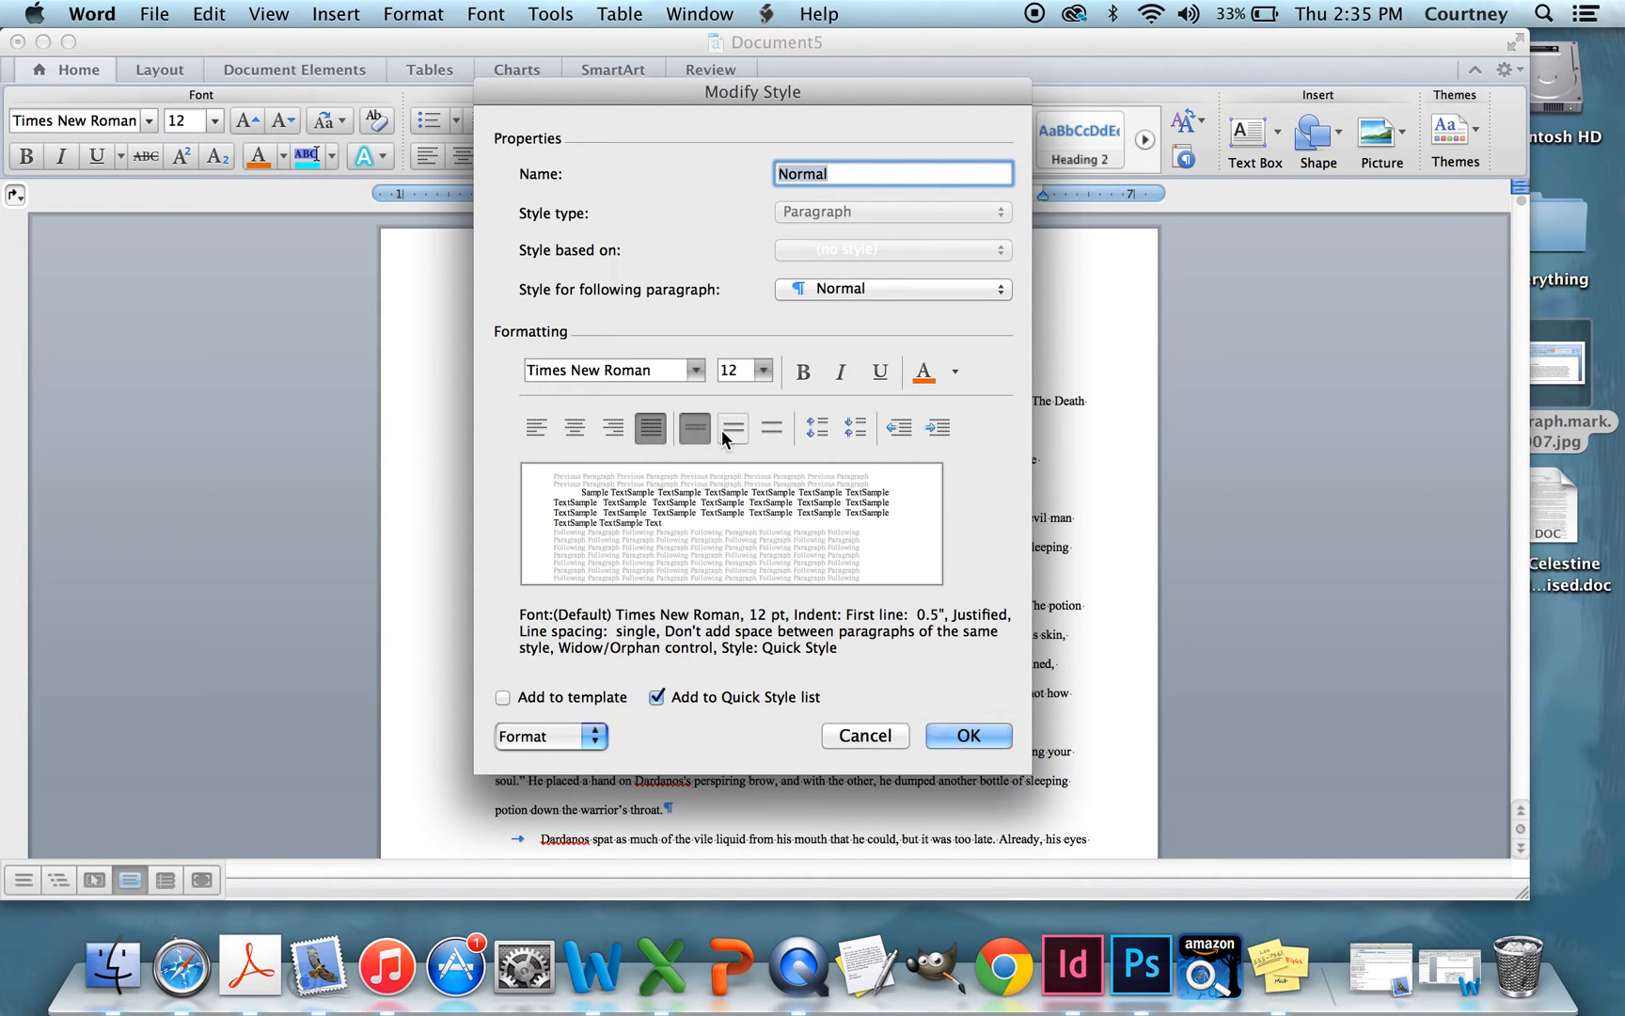
click(732, 429)
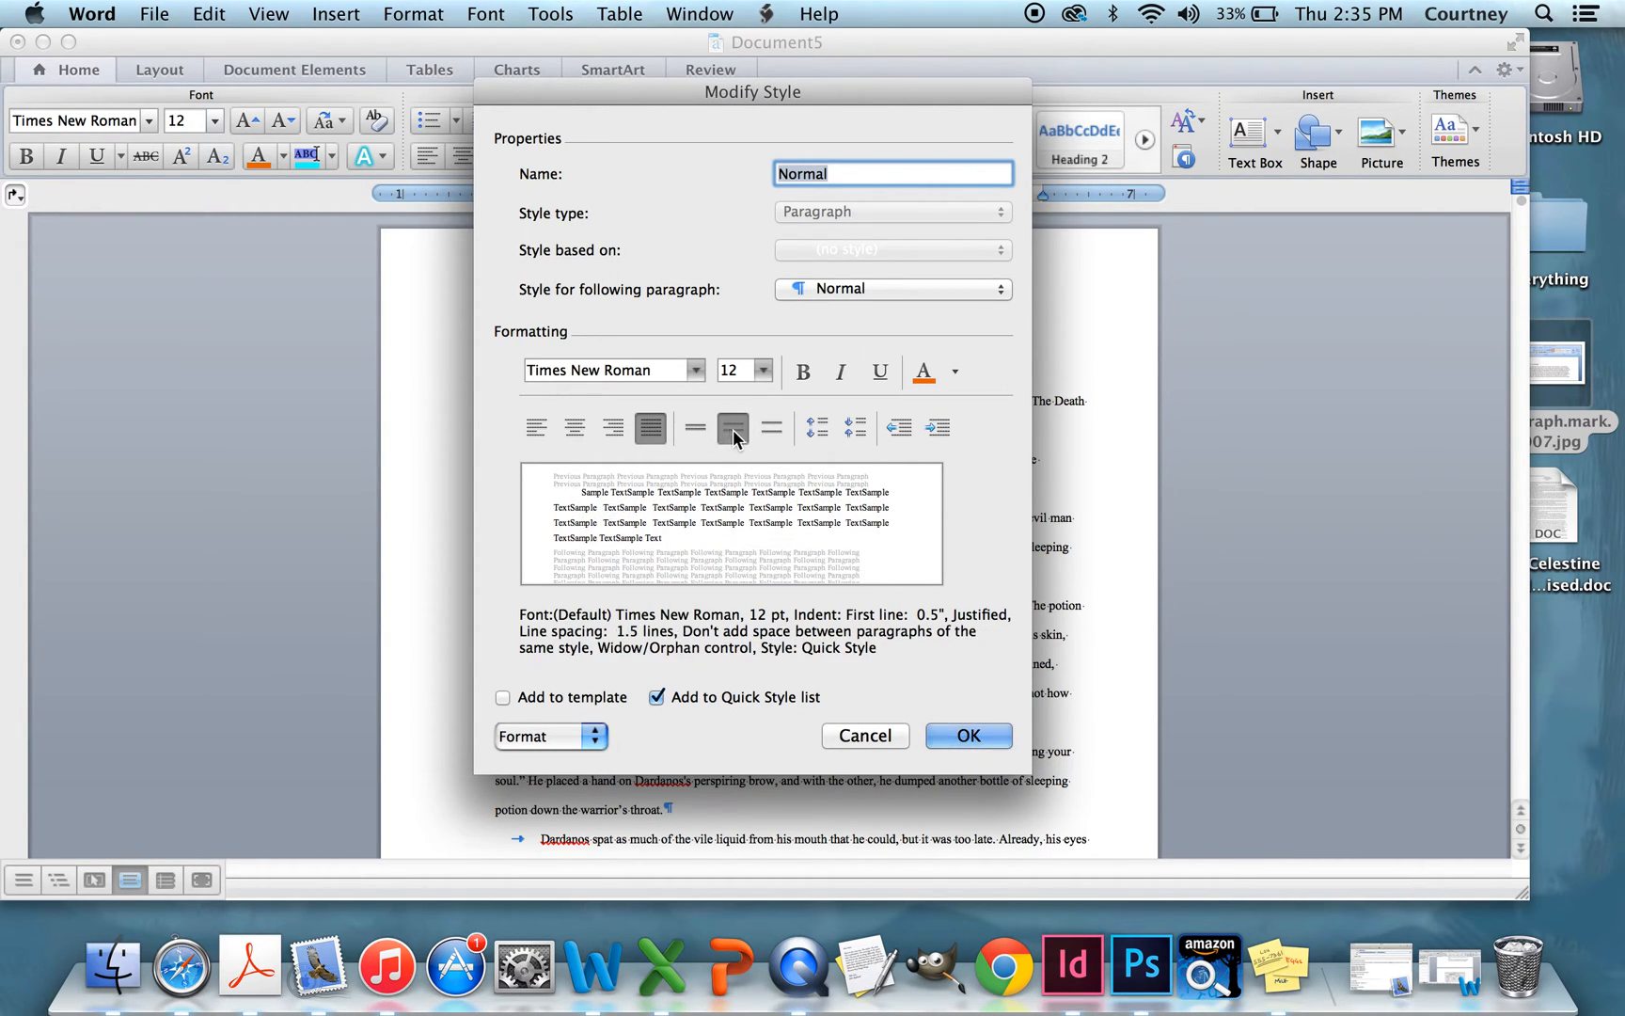
click(771, 431)
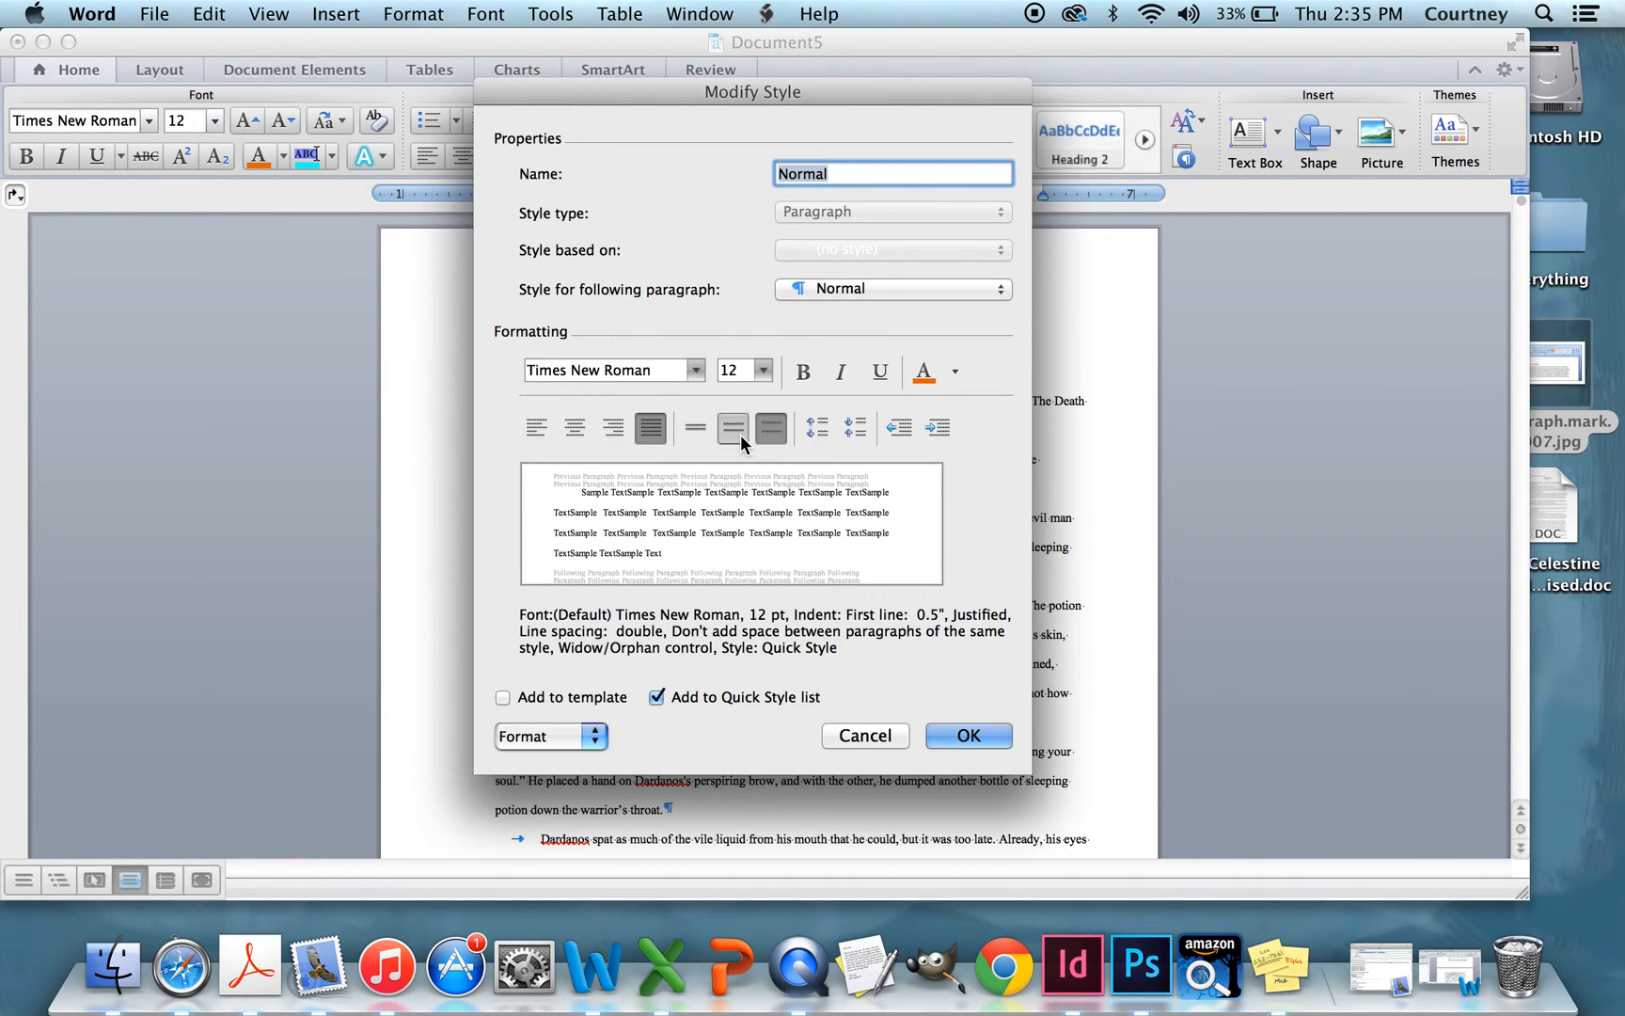
click(740, 434)
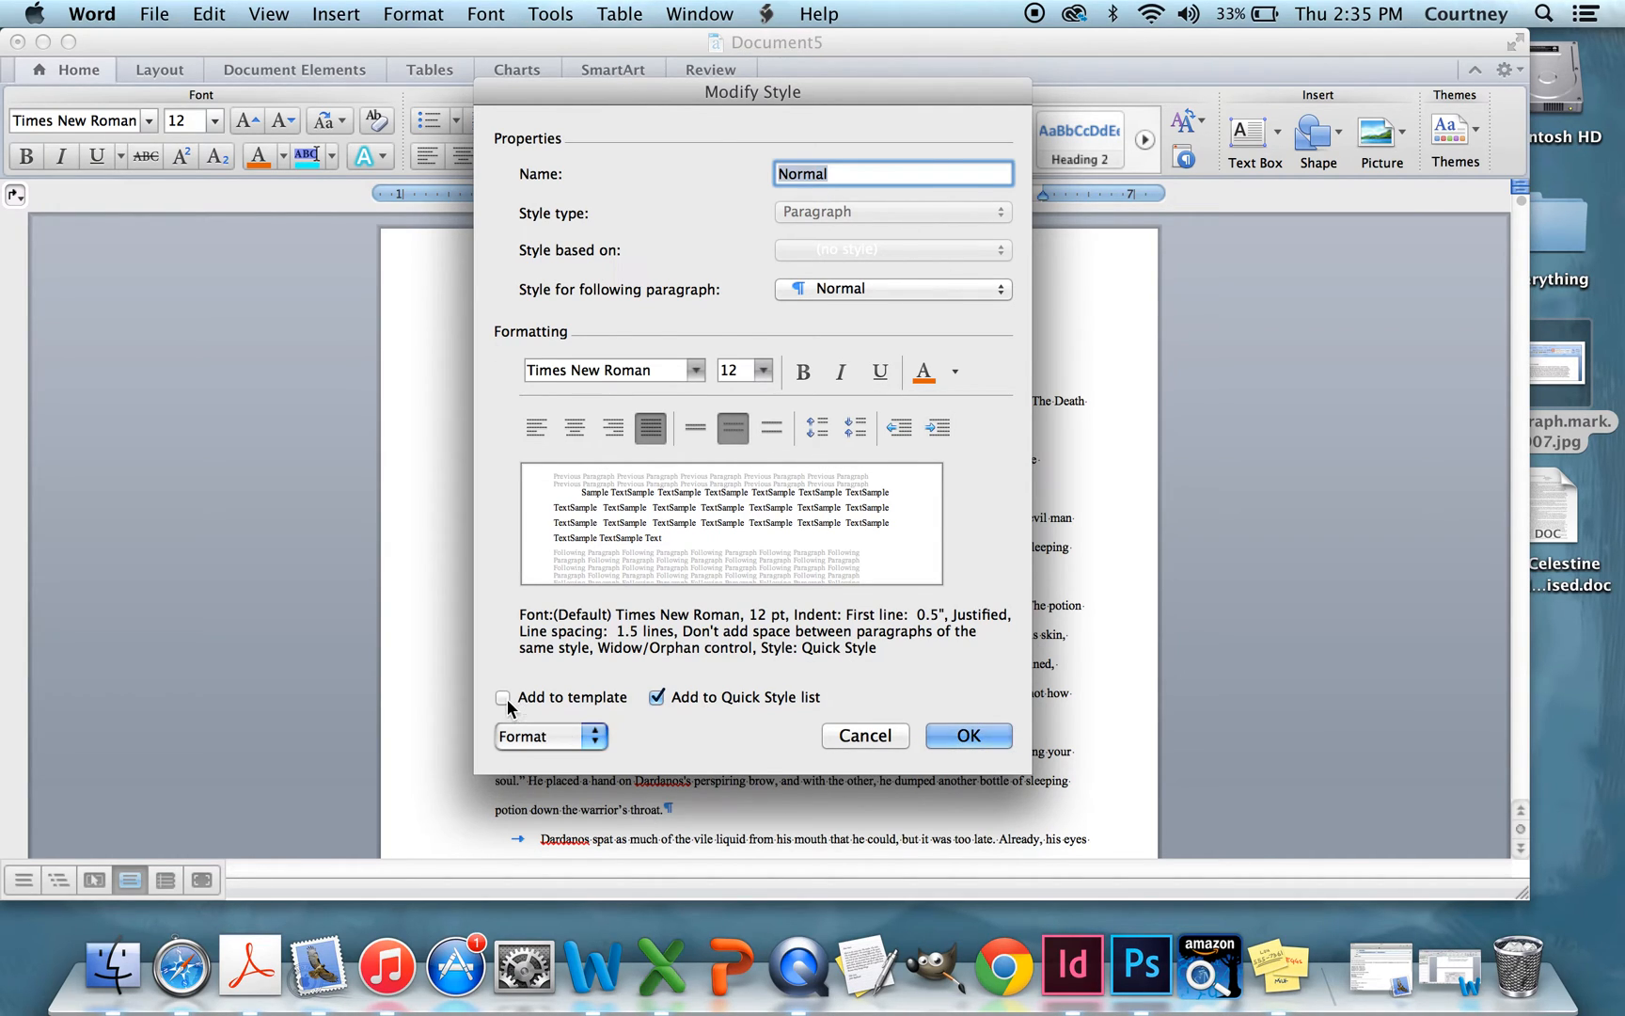
Step: Set the Normal style's special indentation to First line in its paragraph settings and accept the style modifications
click(602, 741)
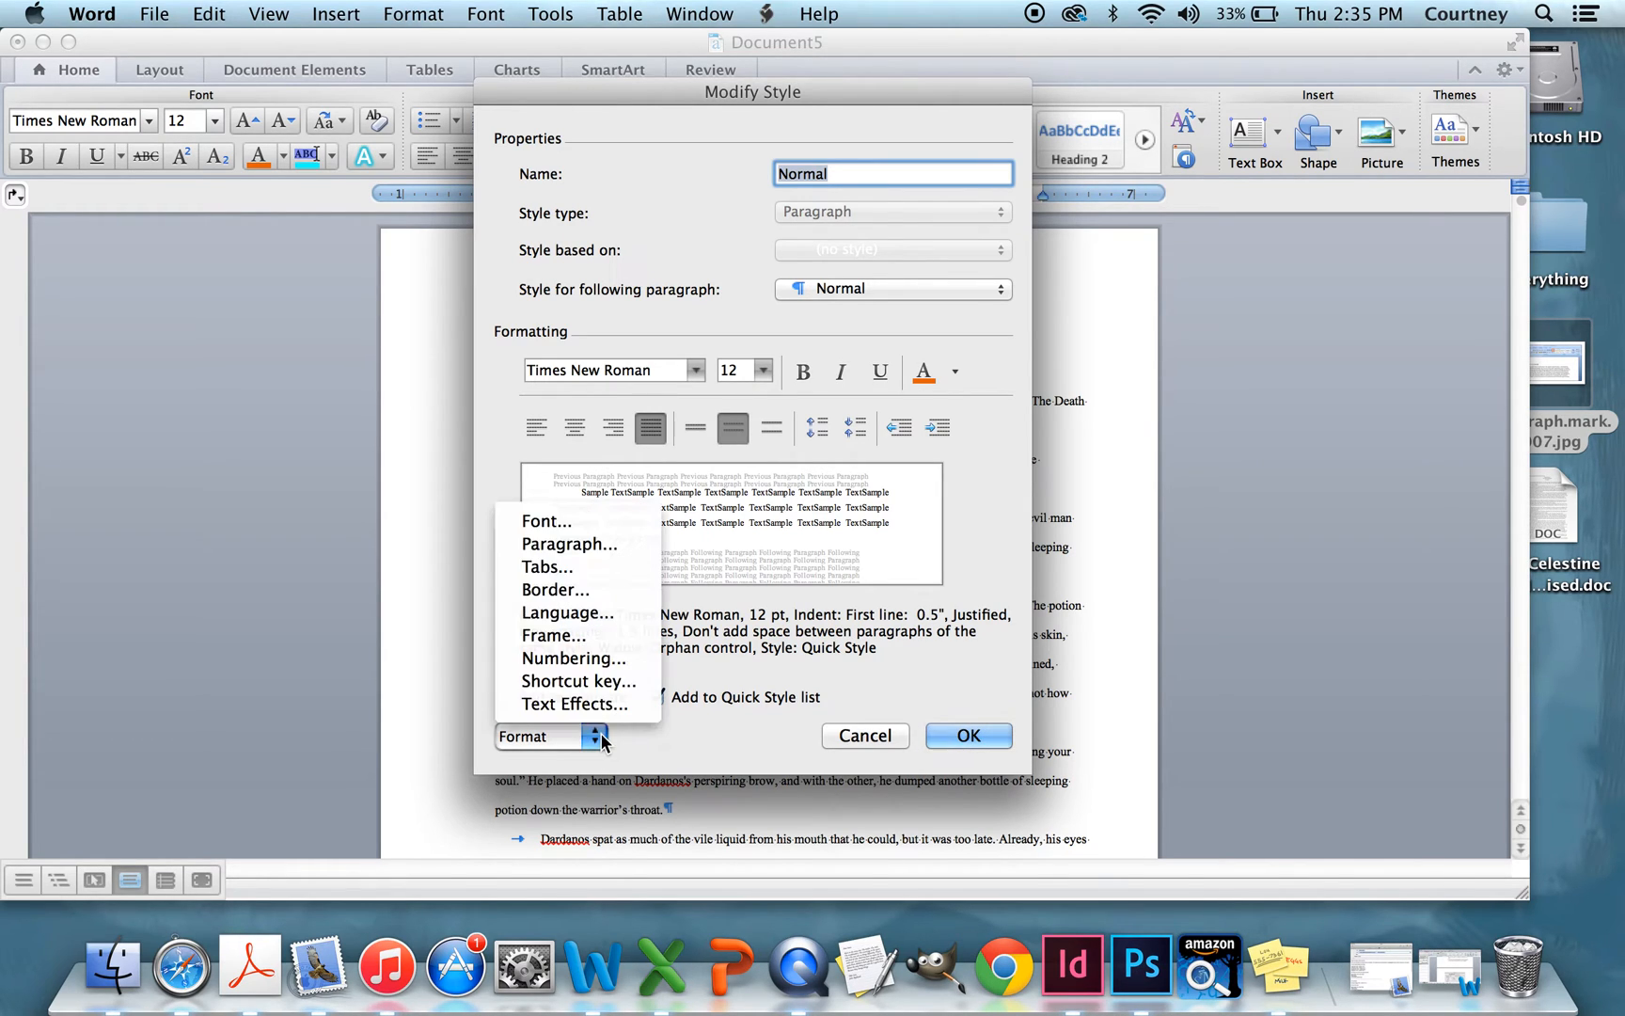
click(601, 552)
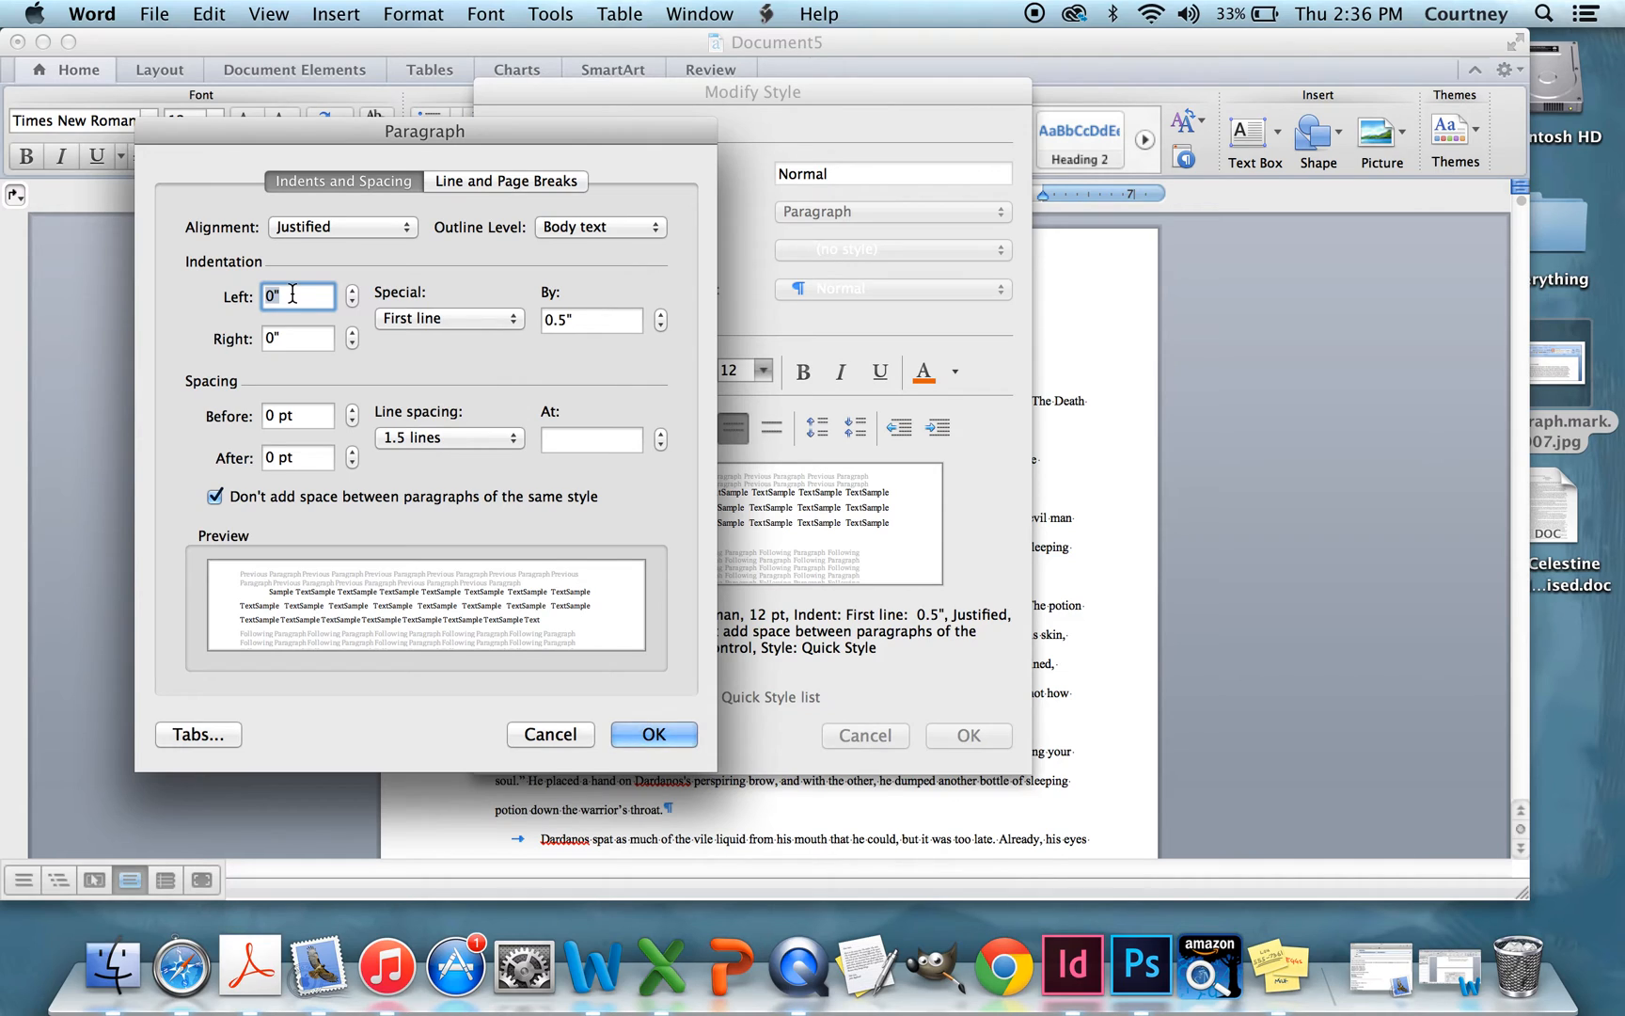
click(404, 318)
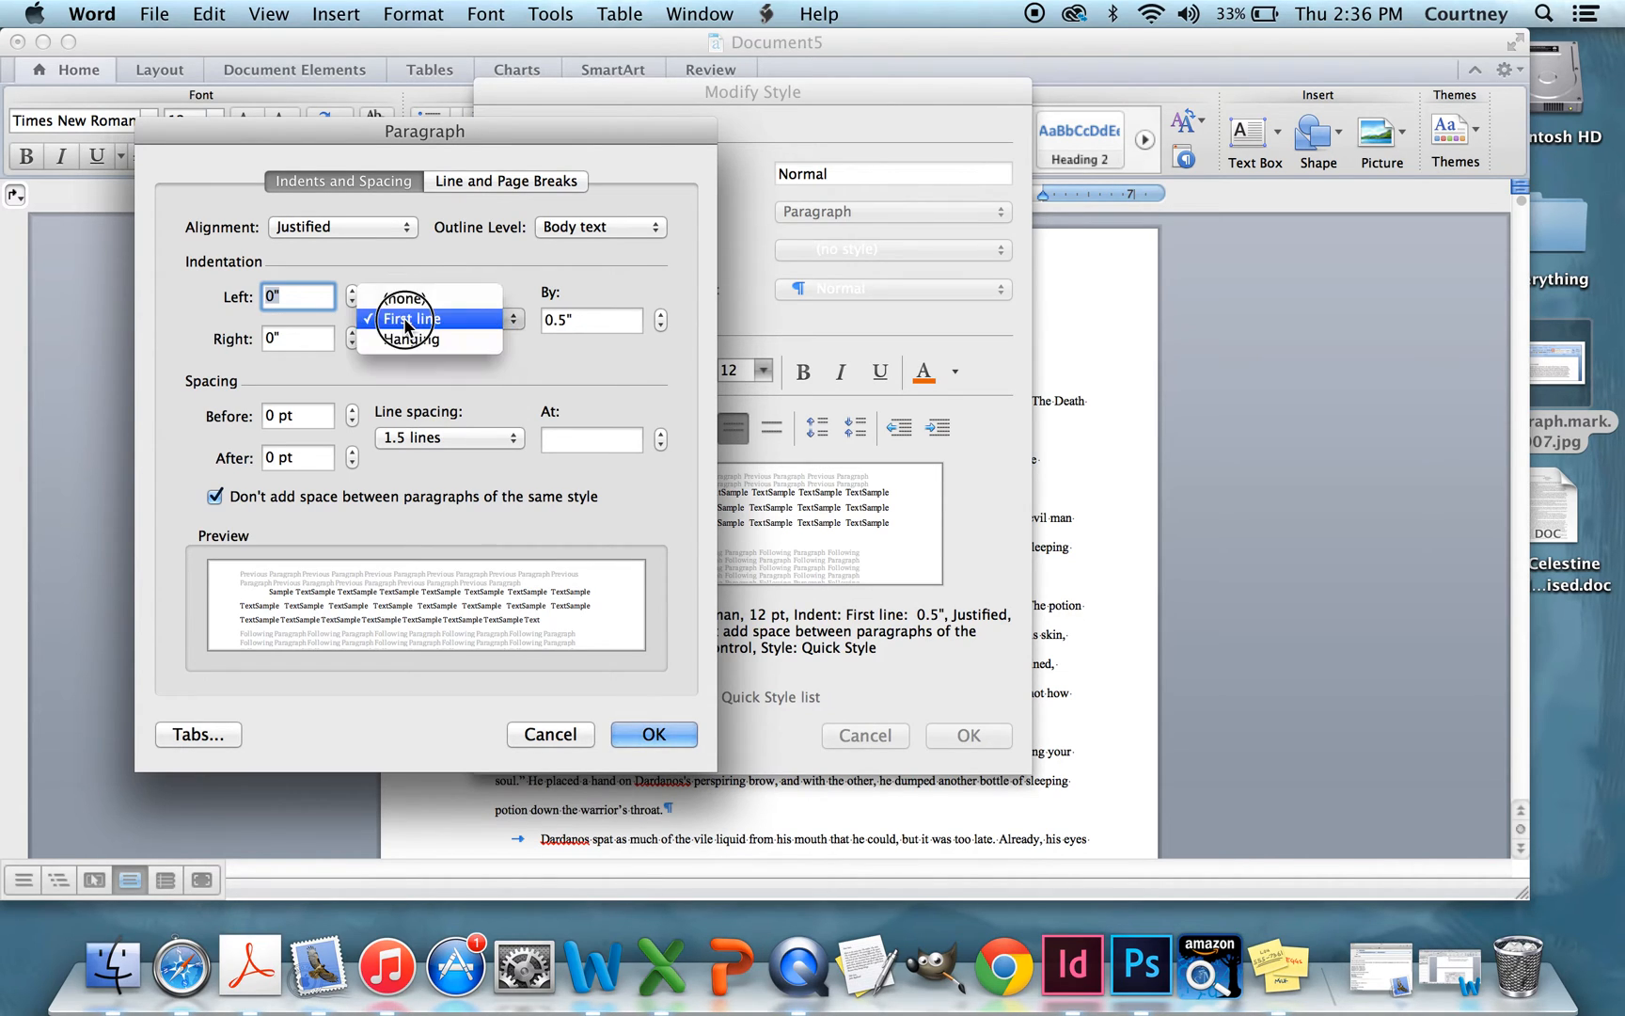
click(443, 318)
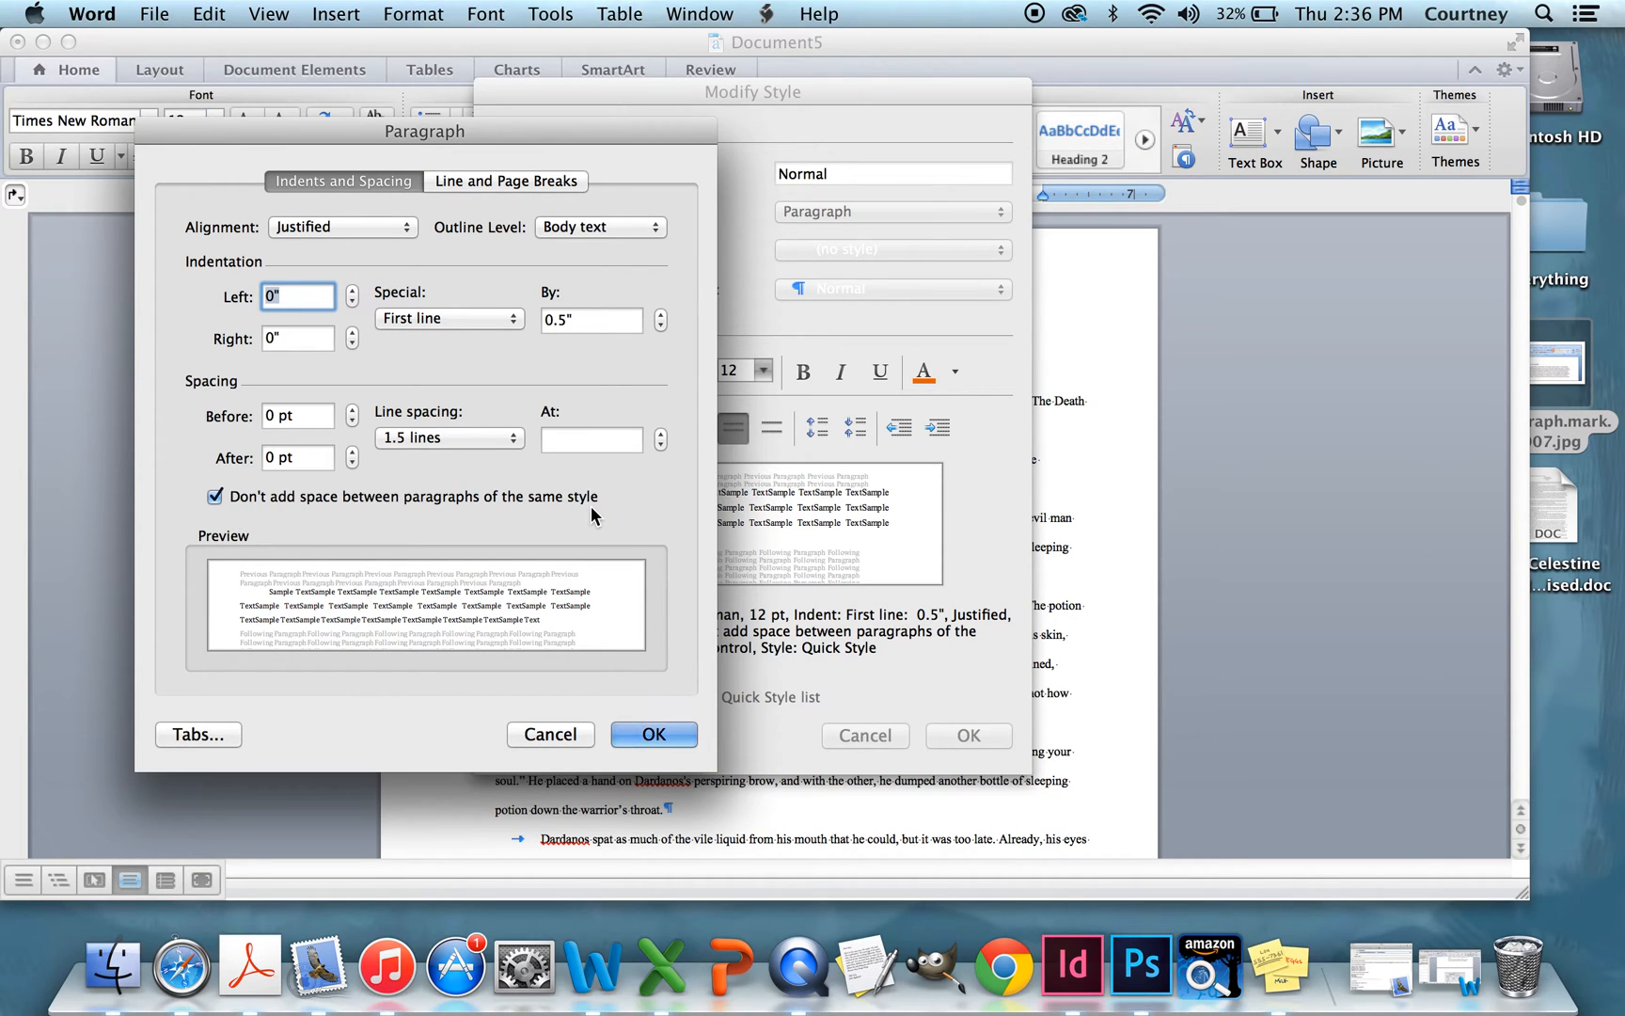
click(654, 735)
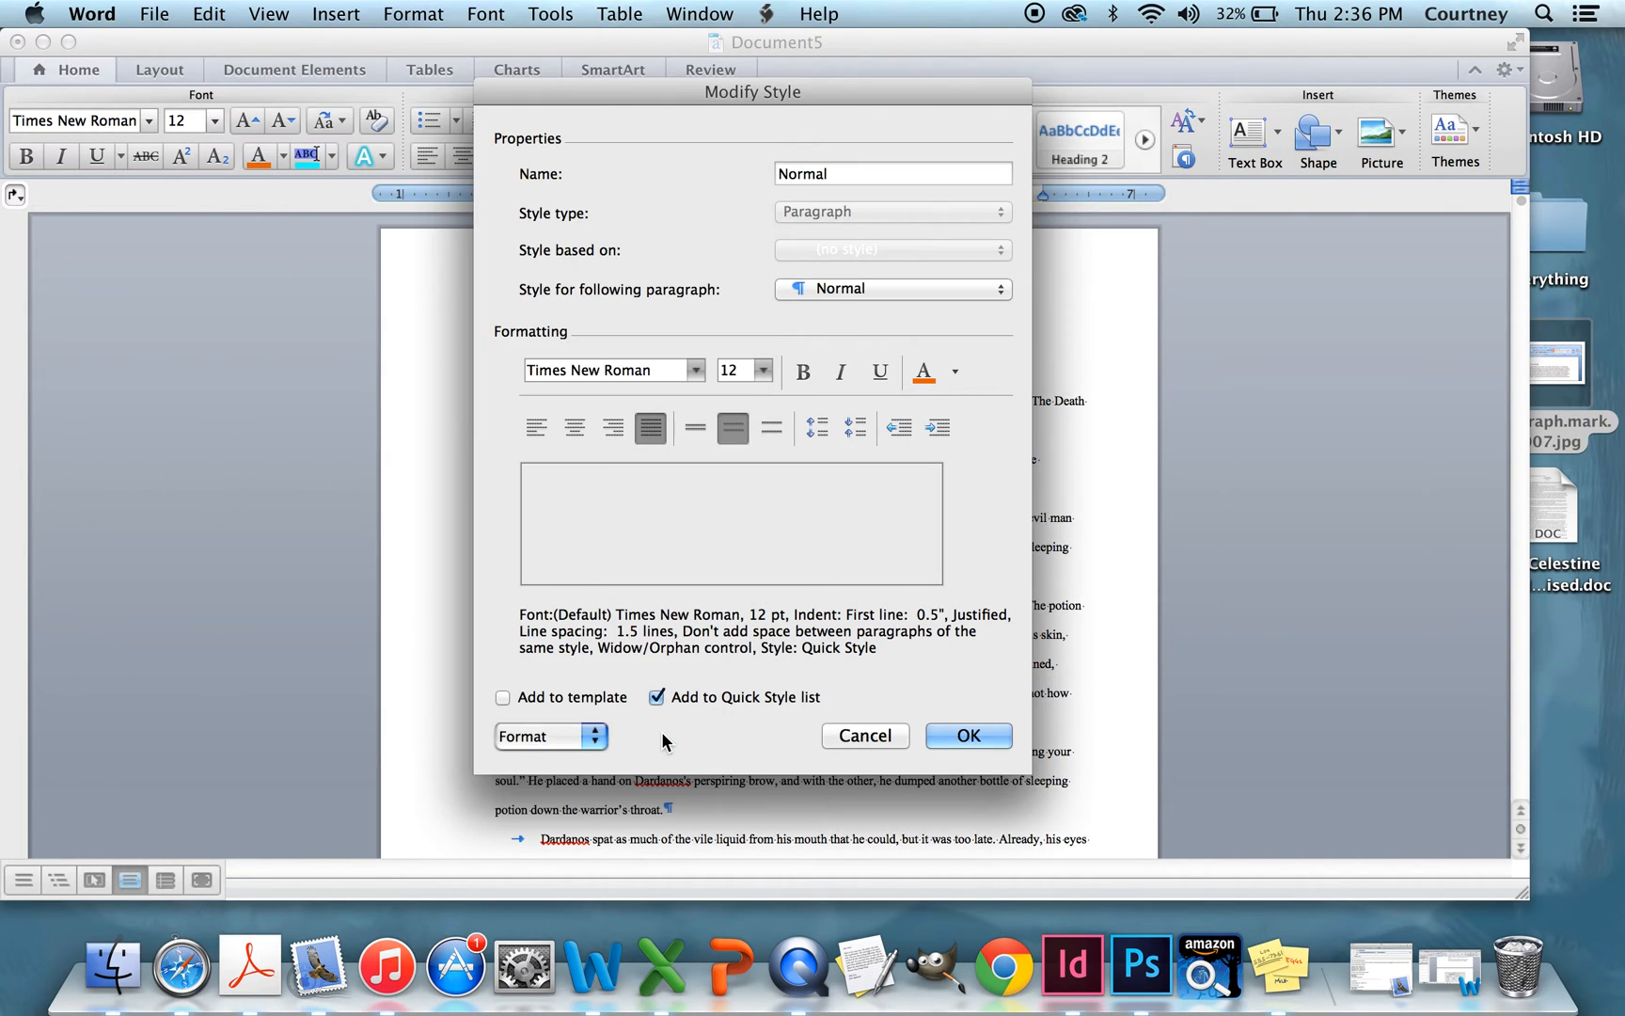
click(977, 734)
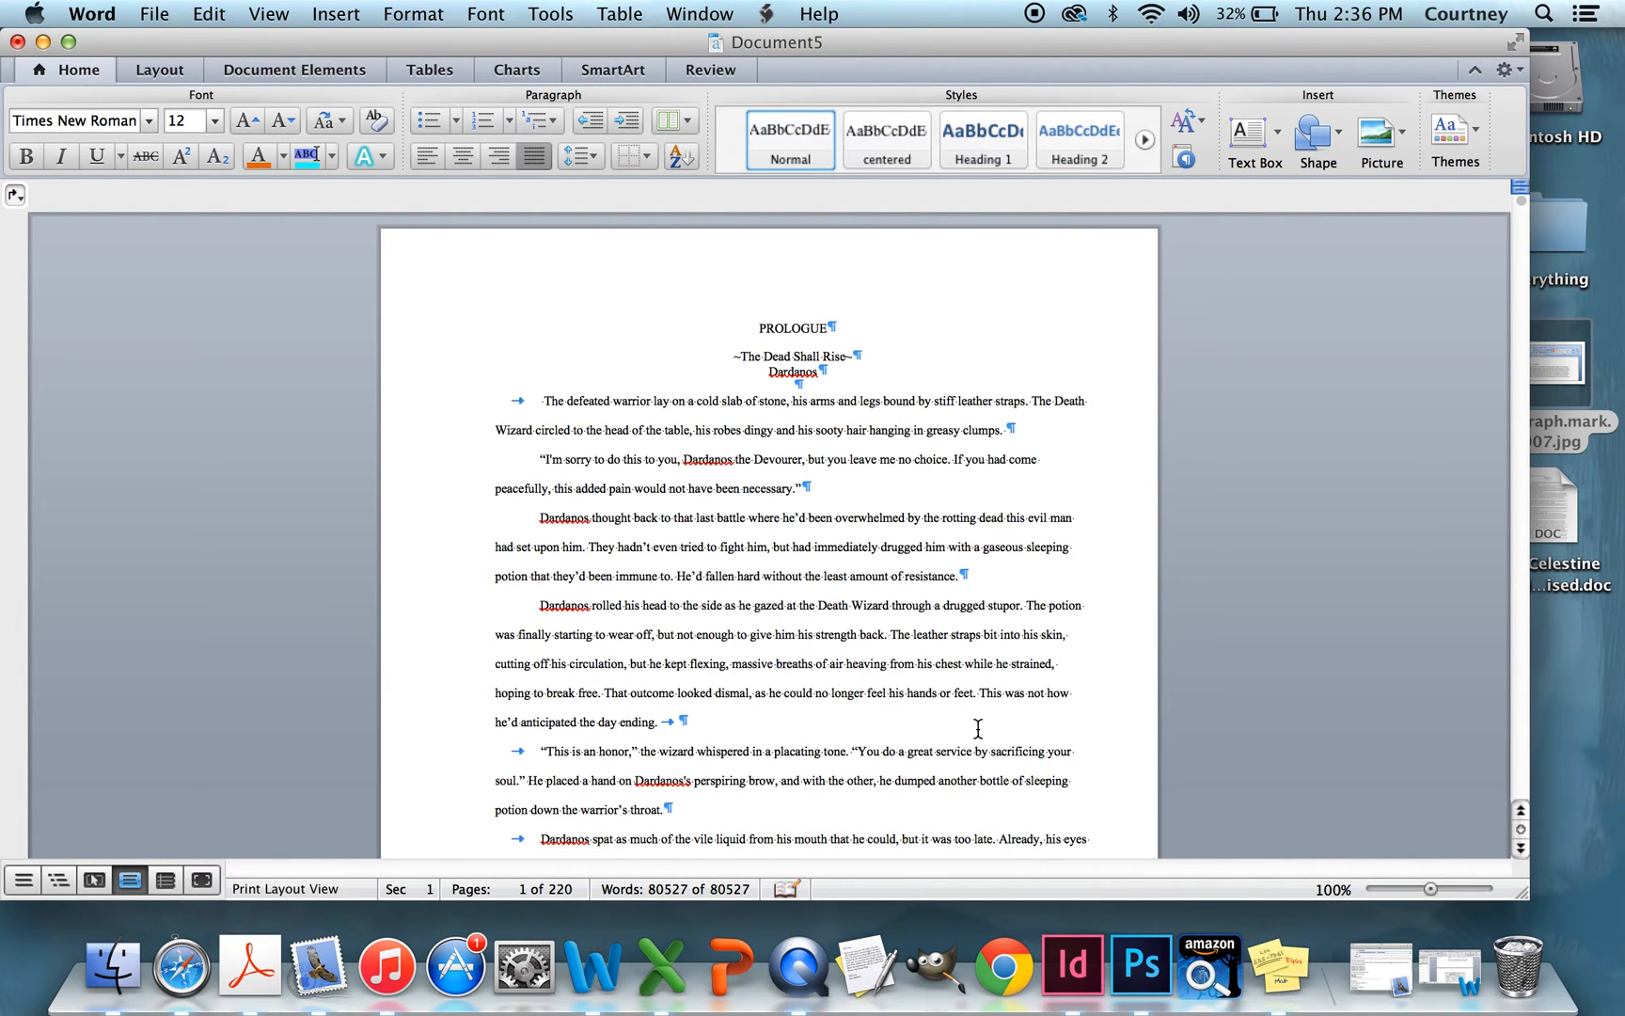
Step: Apply the Normal style to the whole manuscript and check the opening page
click(226, 15)
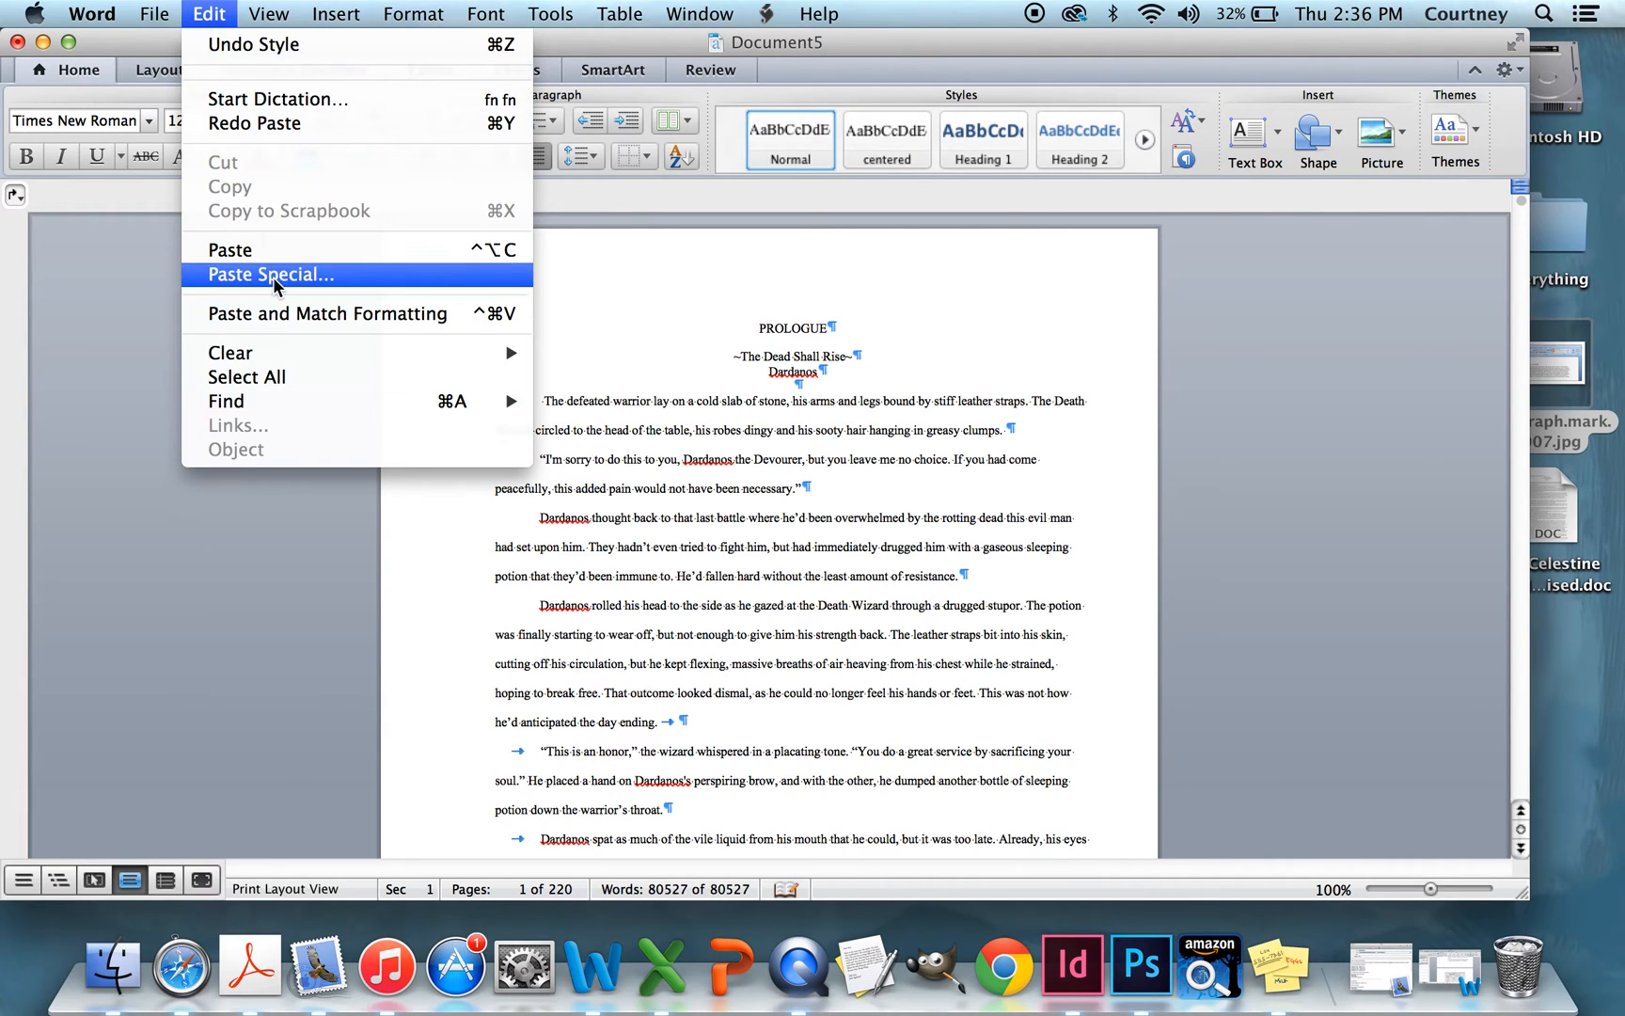
click(247, 377)
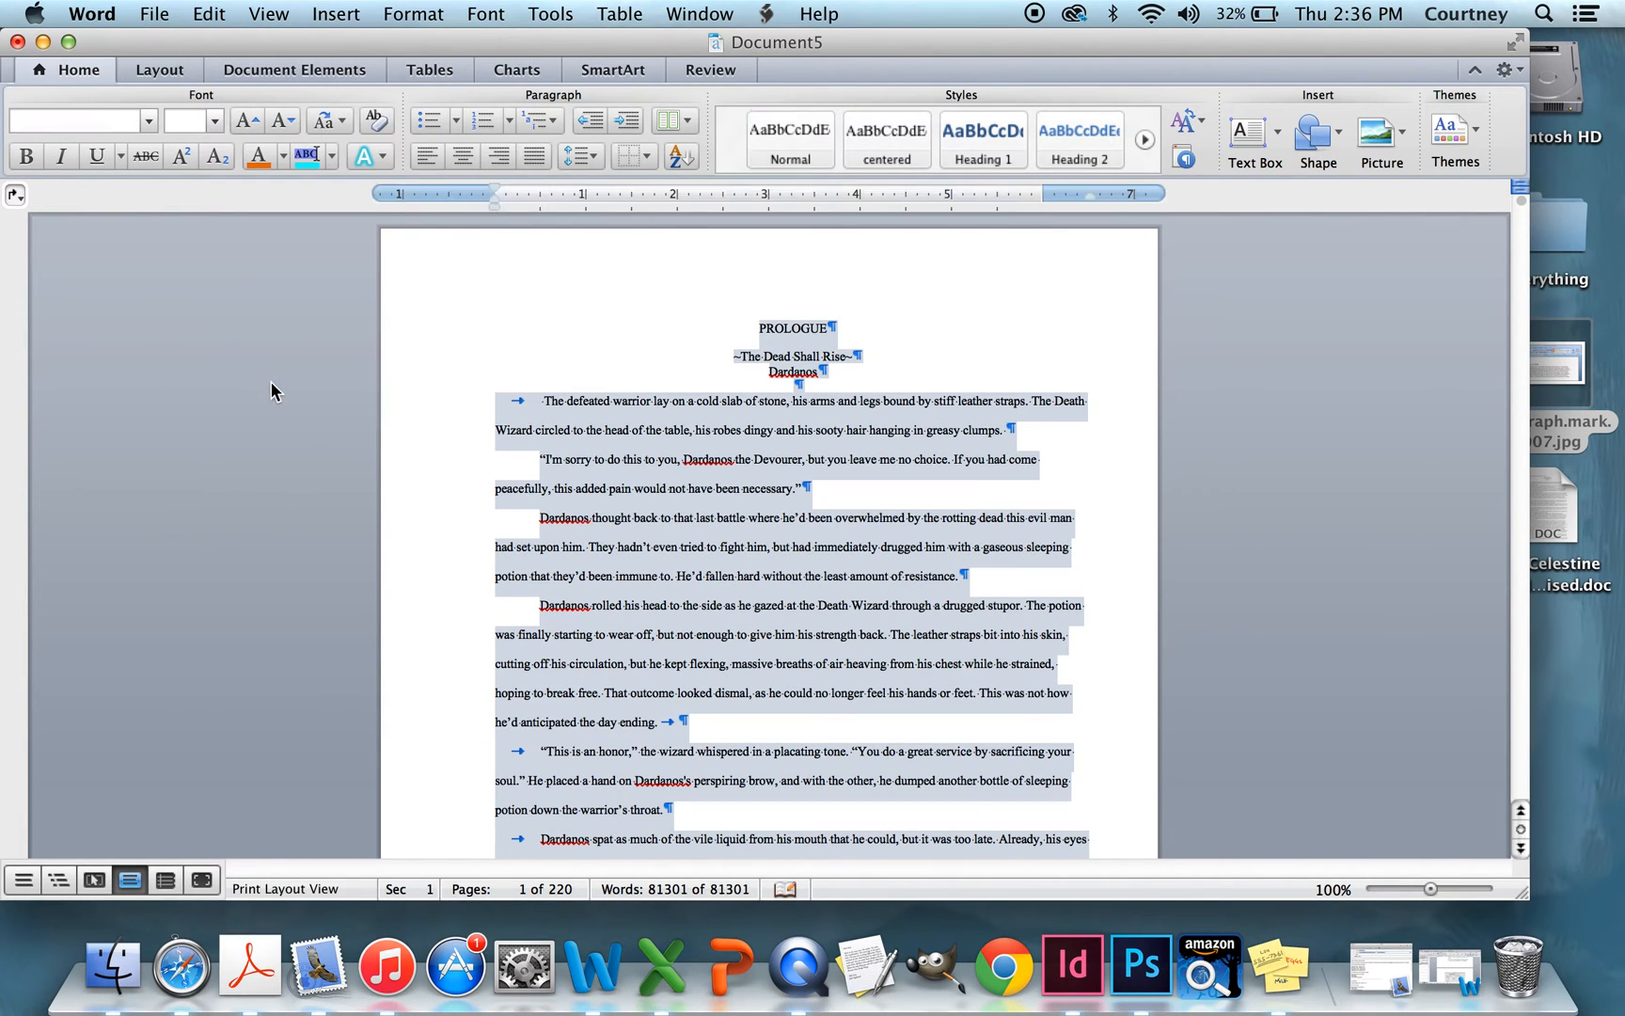
click(774, 132)
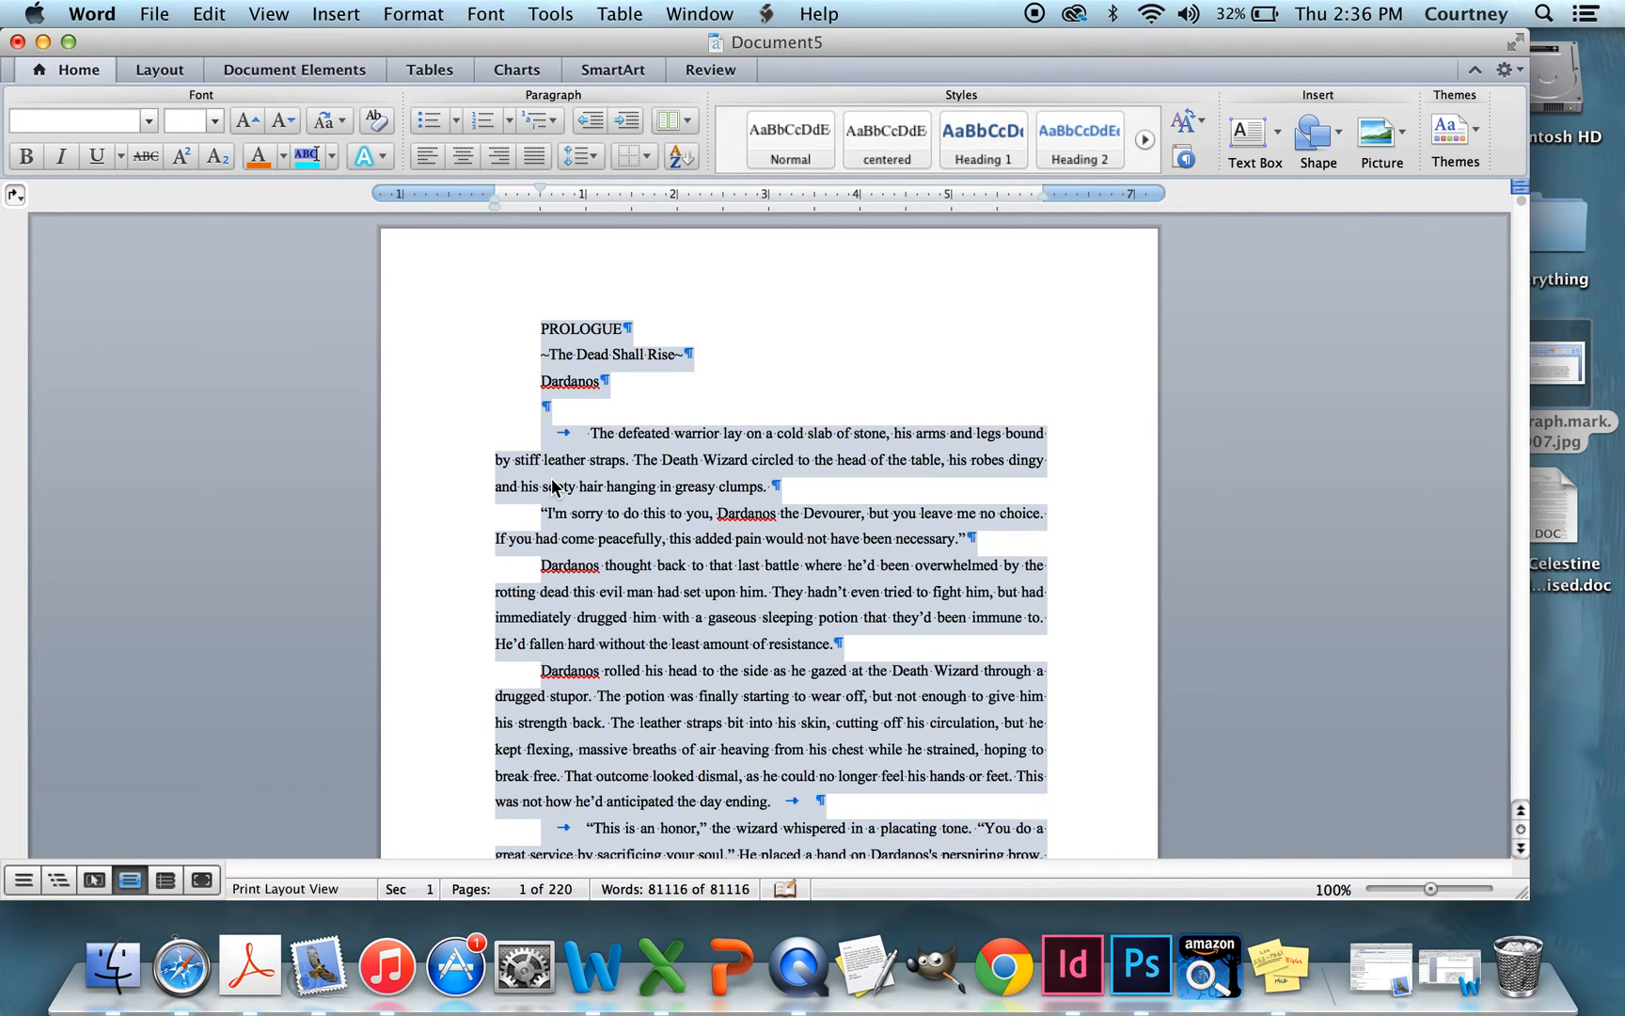
click(607, 487)
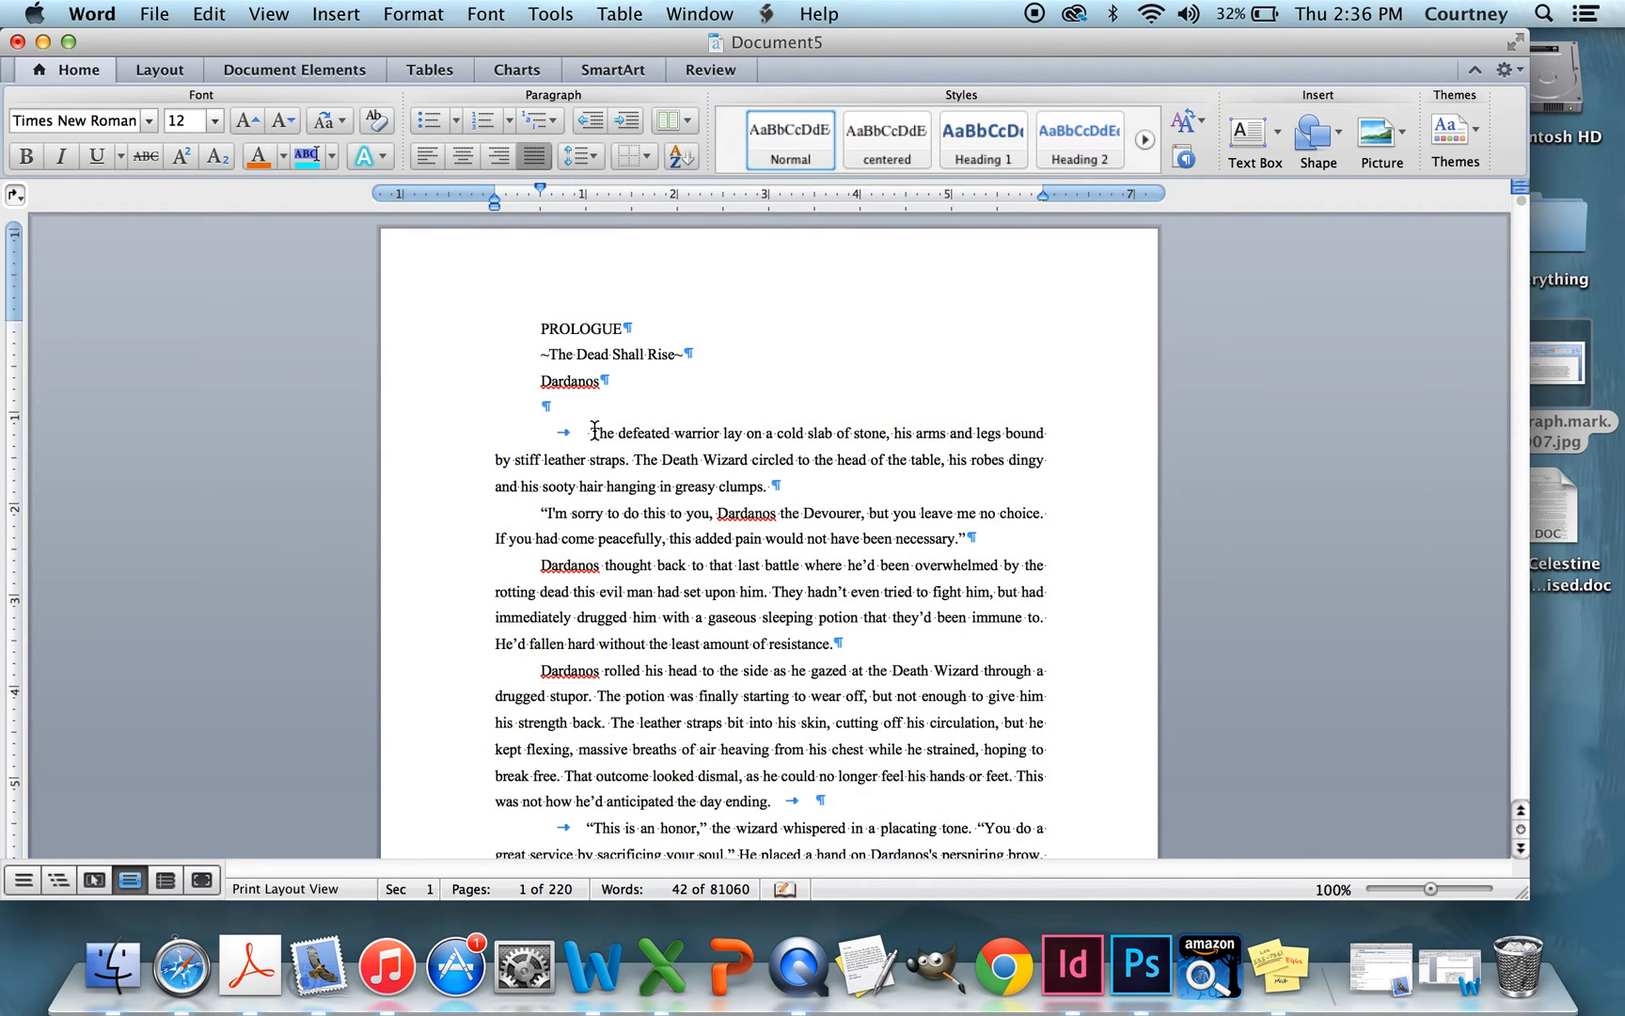
scroll(594, 431, down, 2)
scroll(602, 404, down, 1)
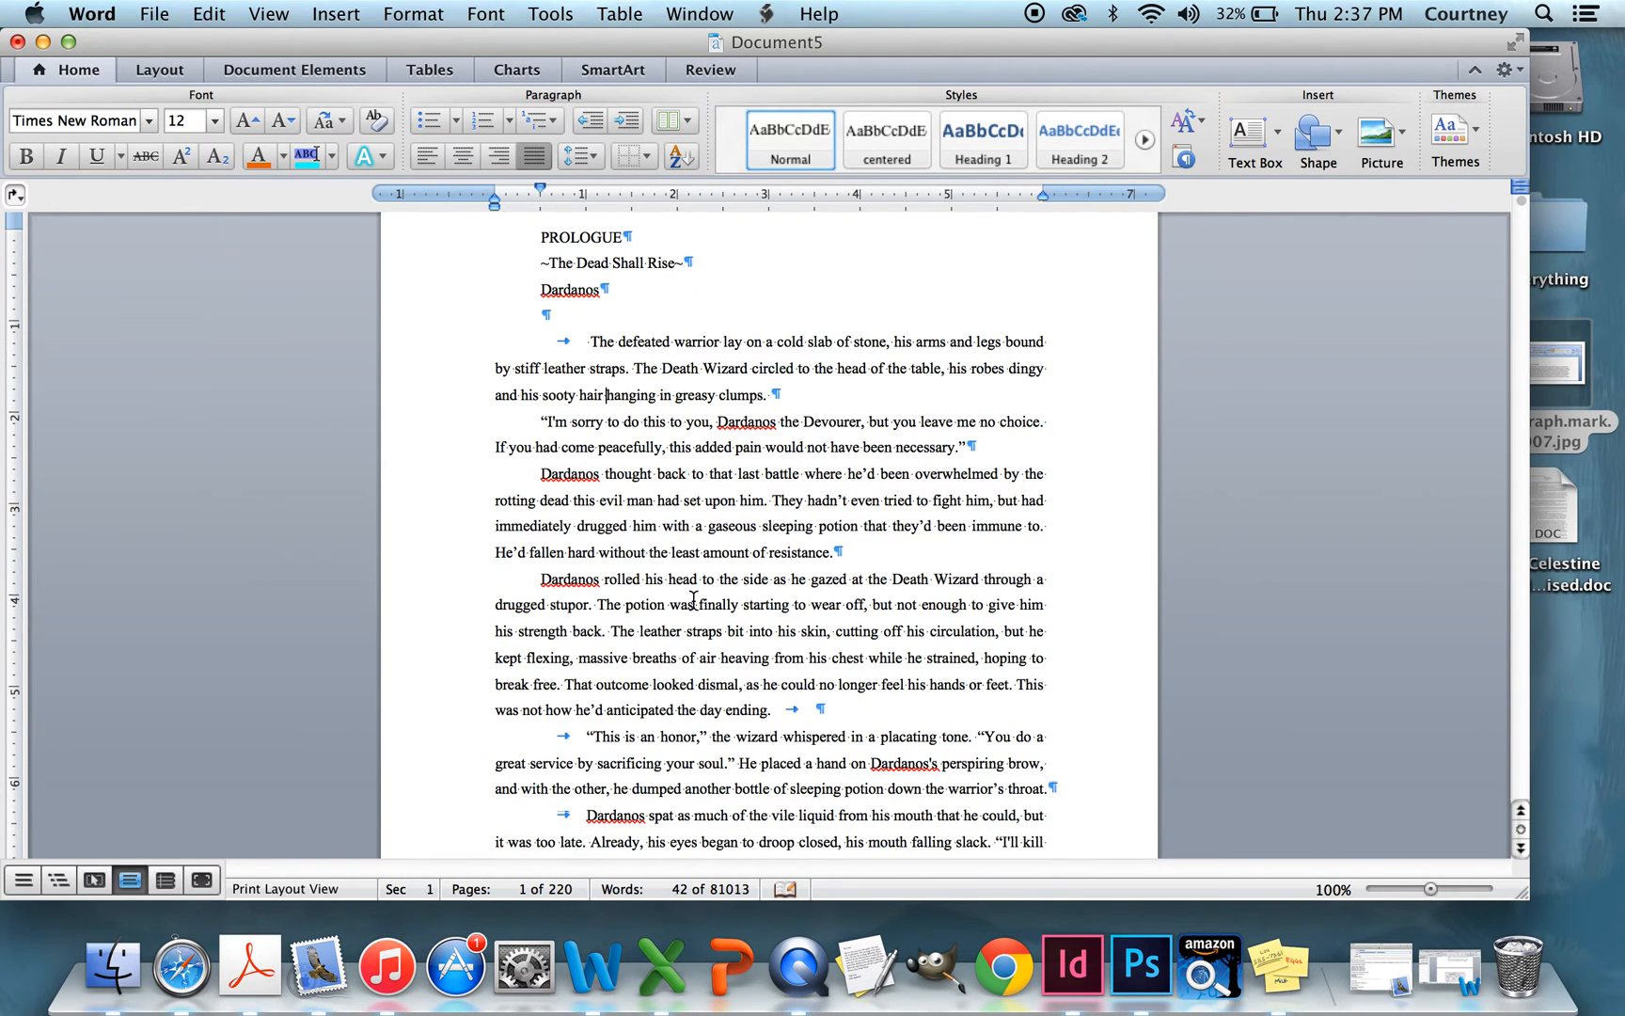
scroll(696, 604, up, 3)
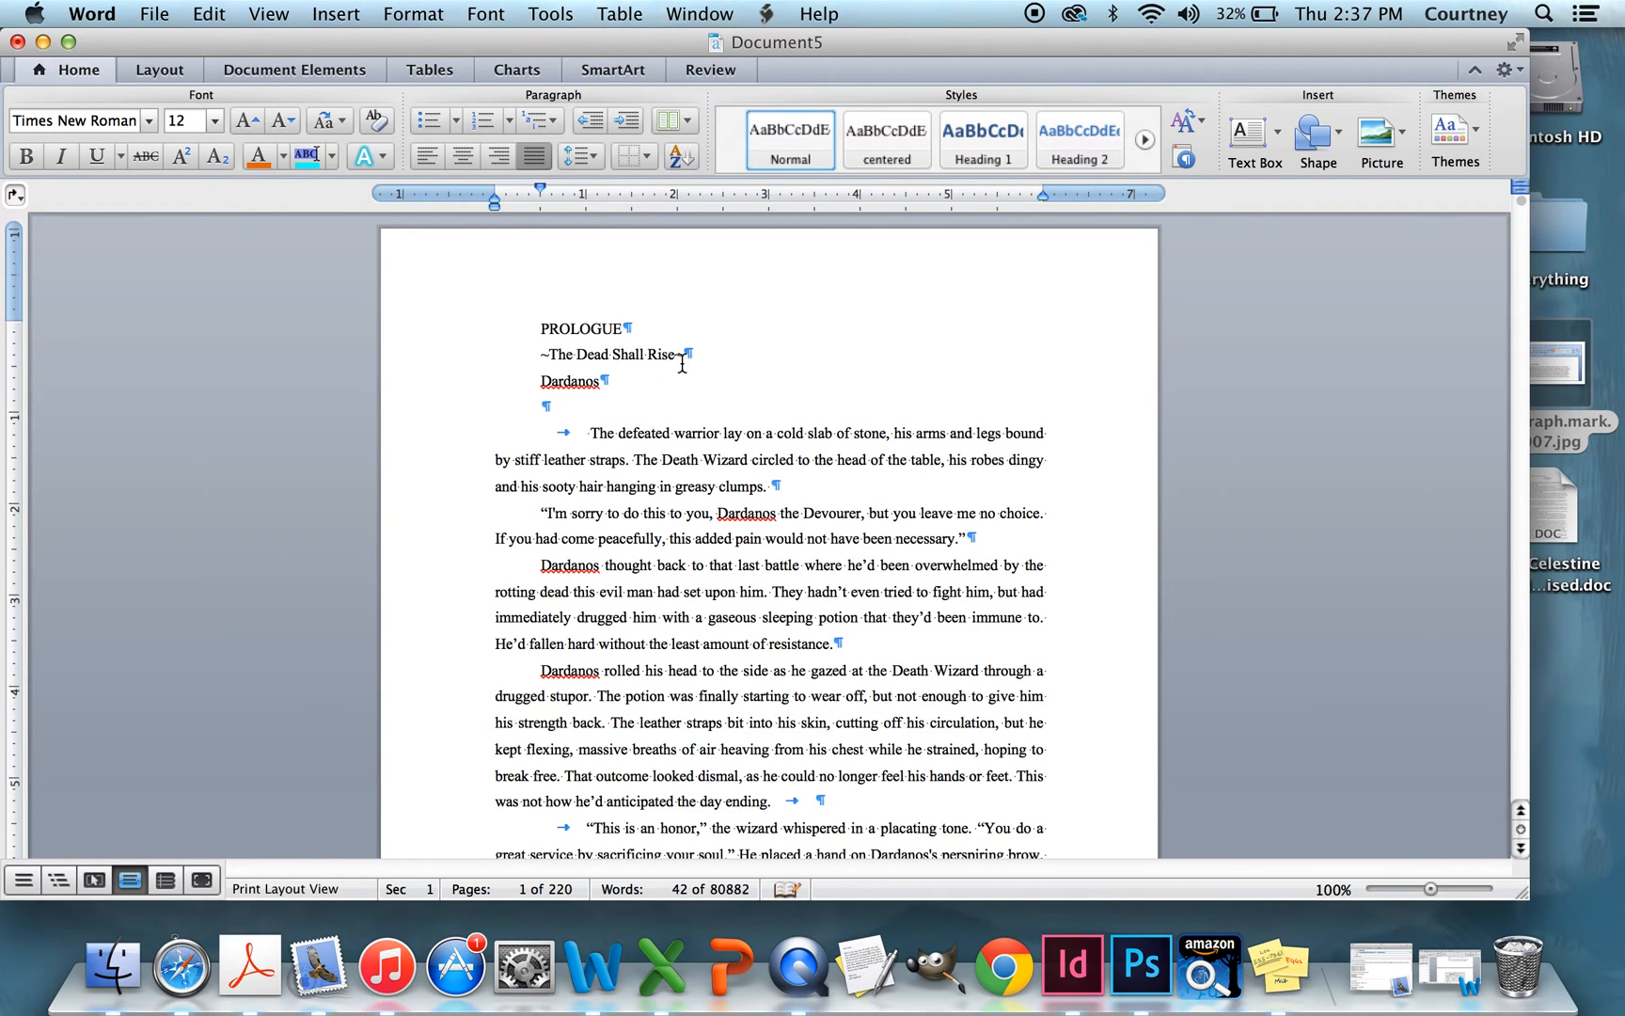
Step: Rename the "No Spacing,centered" style to Centered and set its style for the following paragraph to Normal
right_click(880, 130)
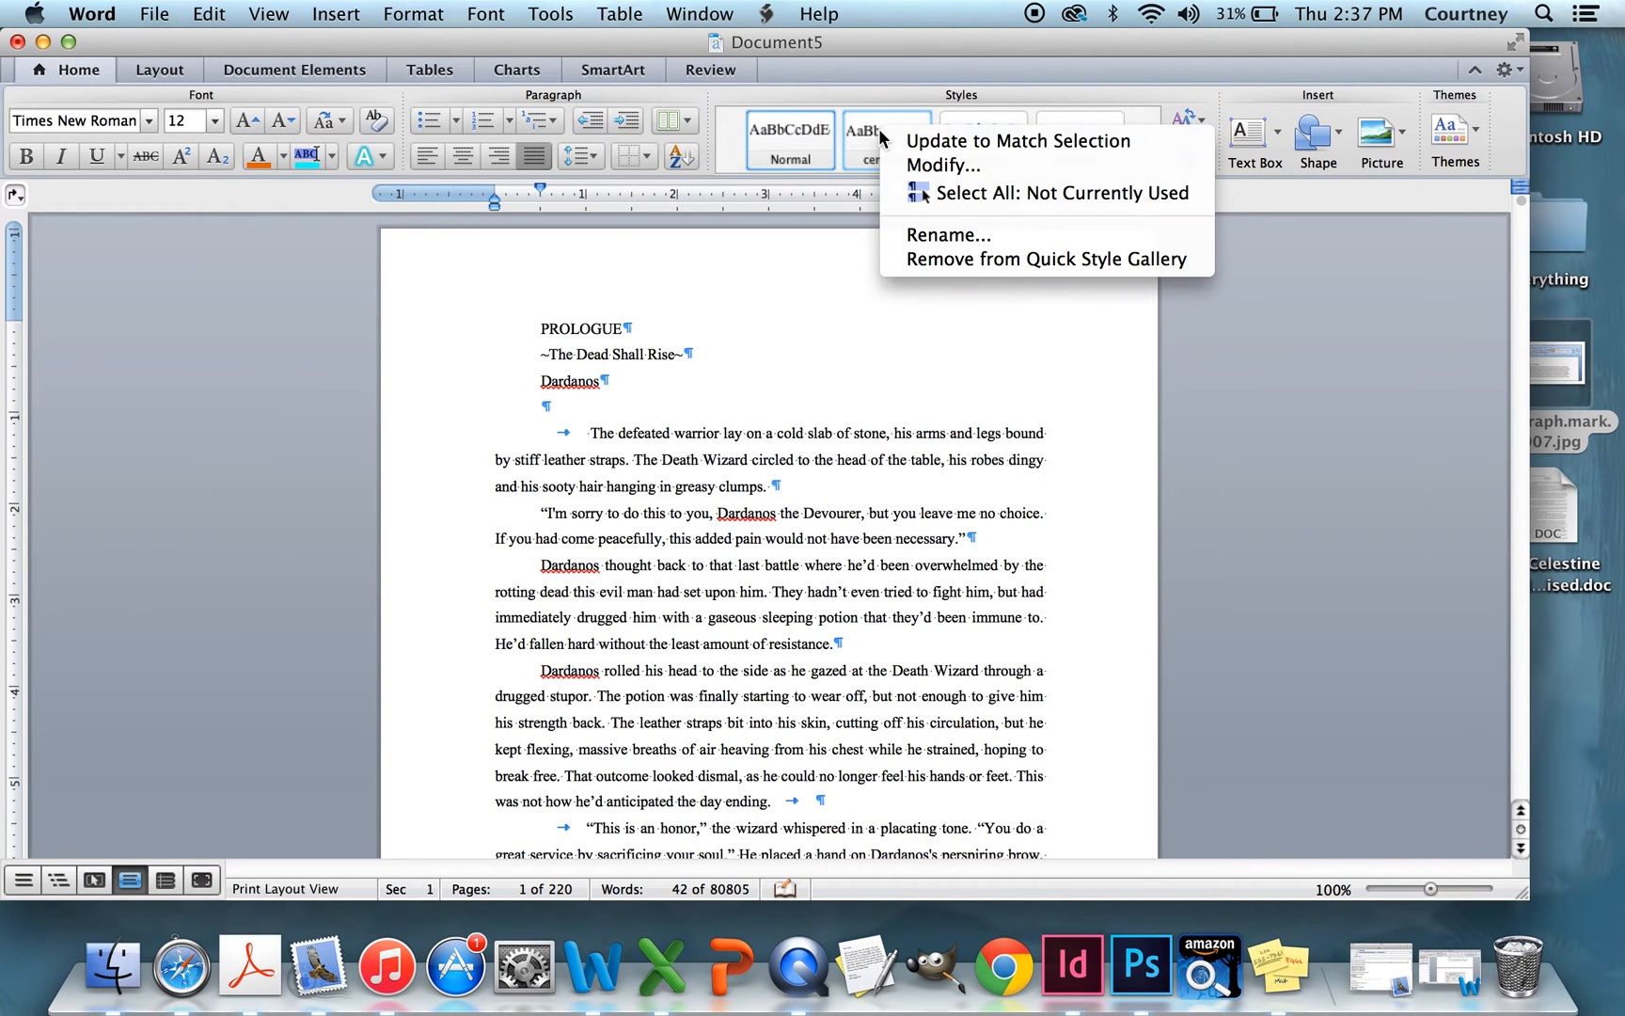
click(908, 167)
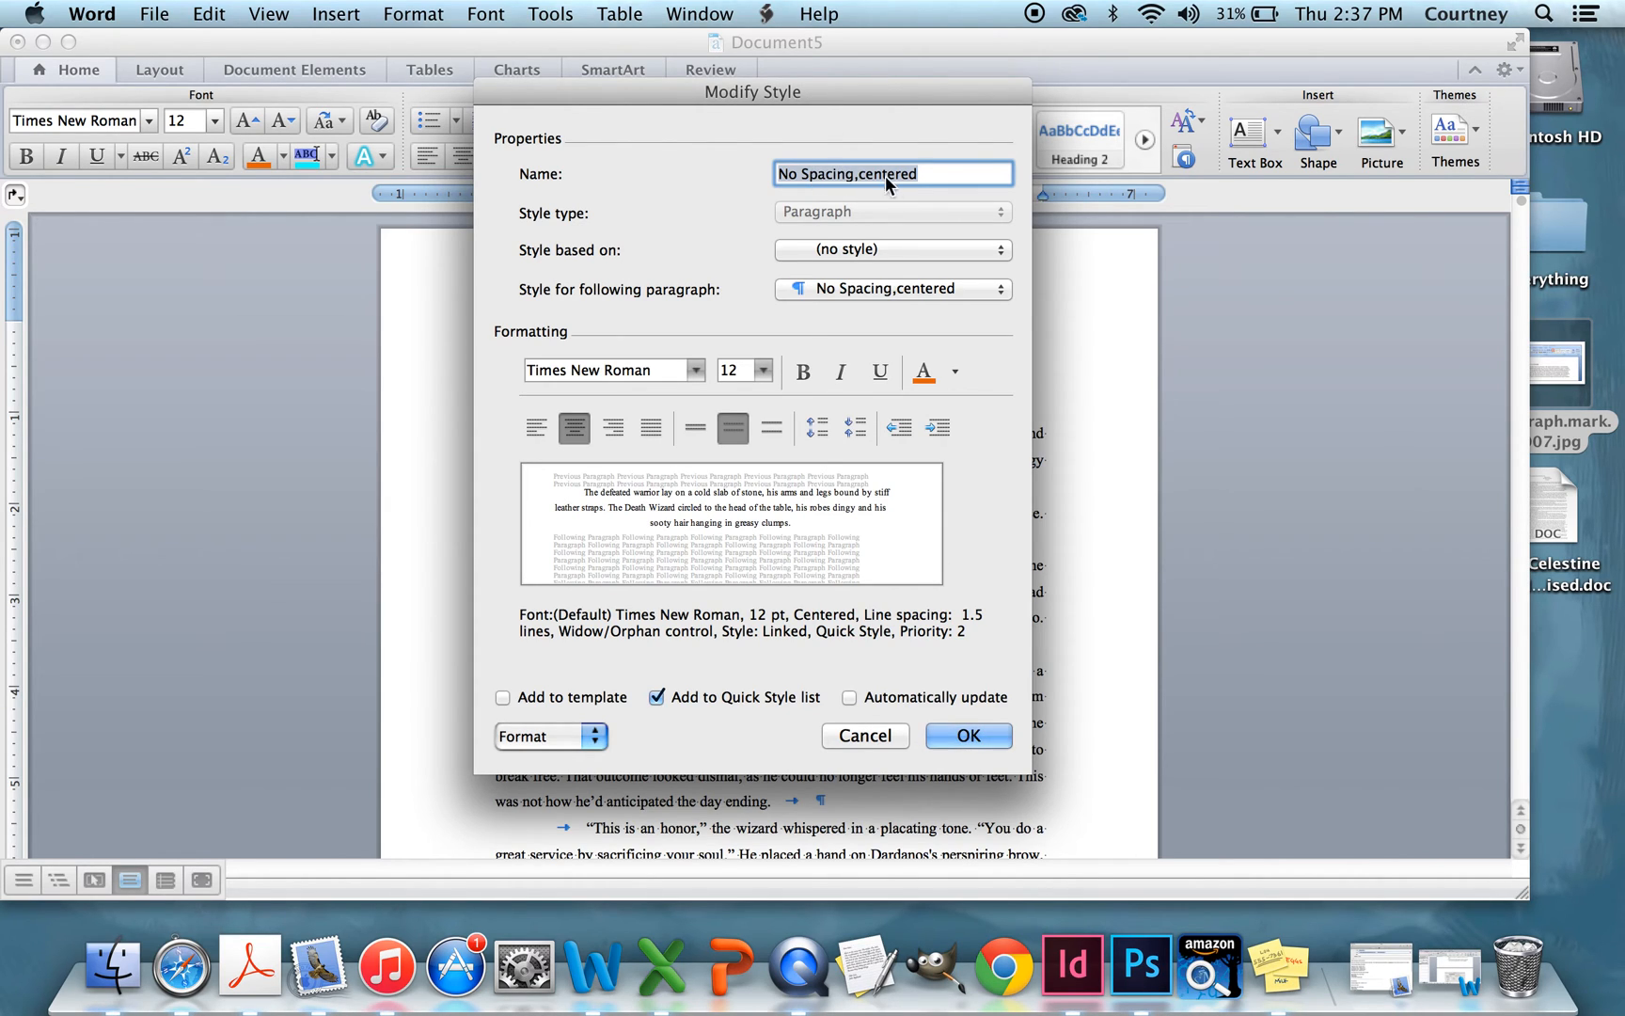
text(Centered)
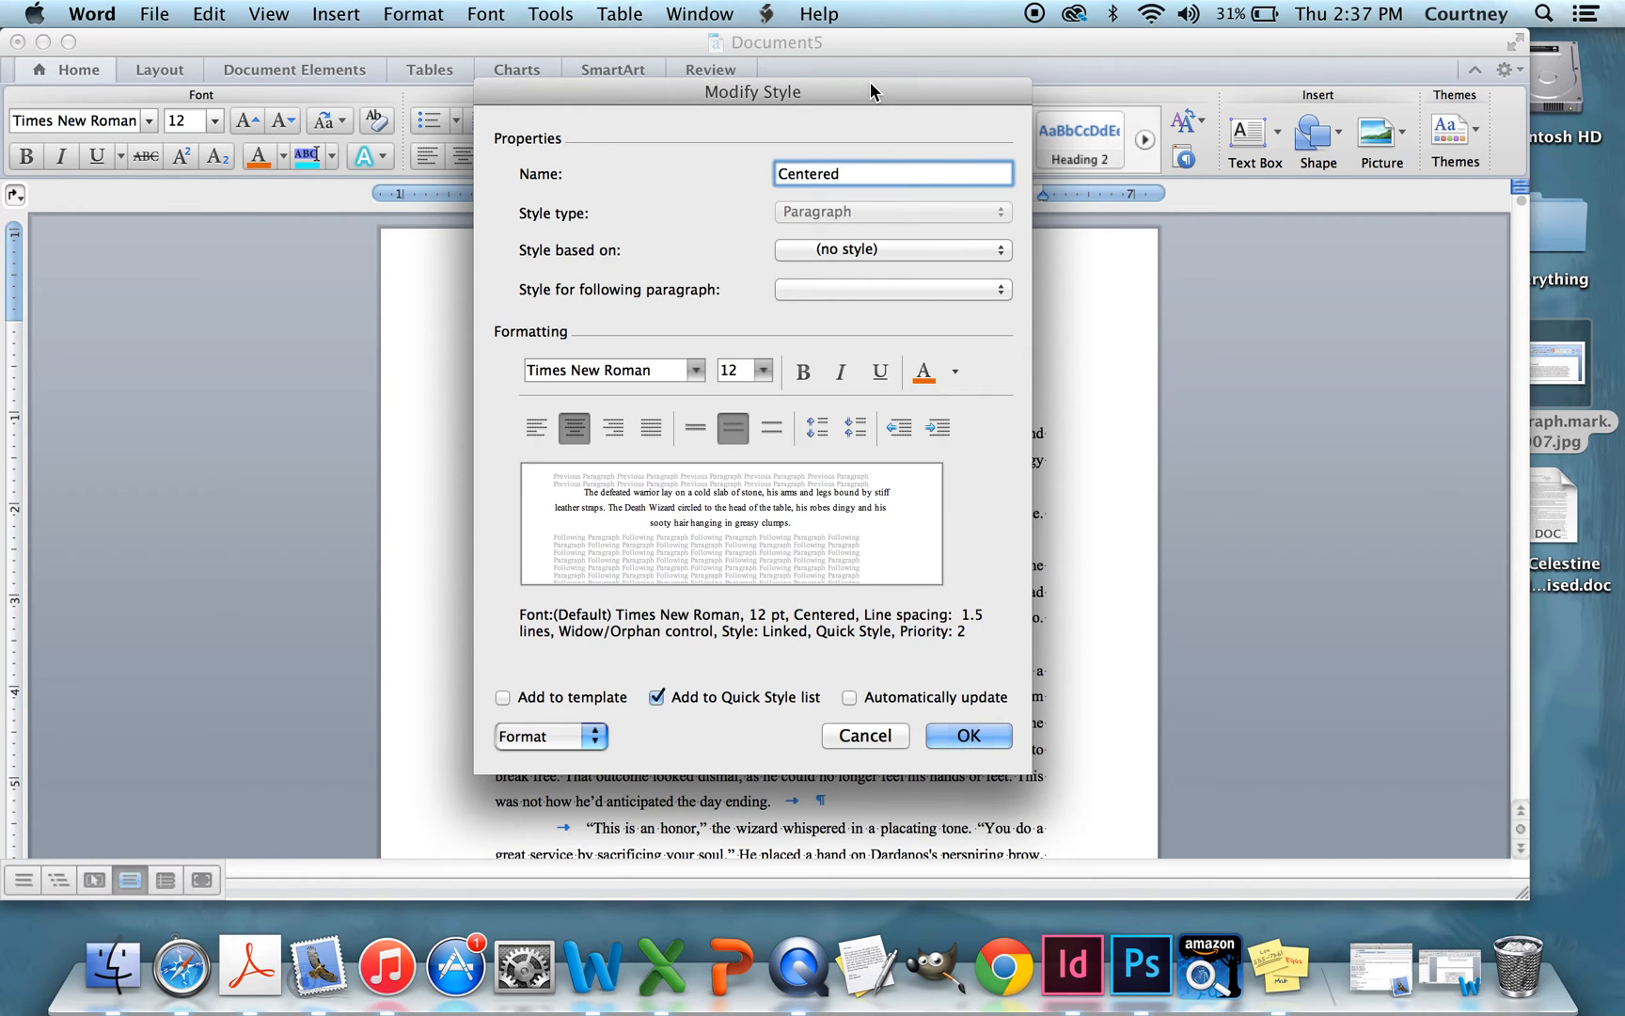
mouse_move(870, 90)
mouse_down()
mouse_move(841, 174)
mouse_move(858, 84)
mouse_up()
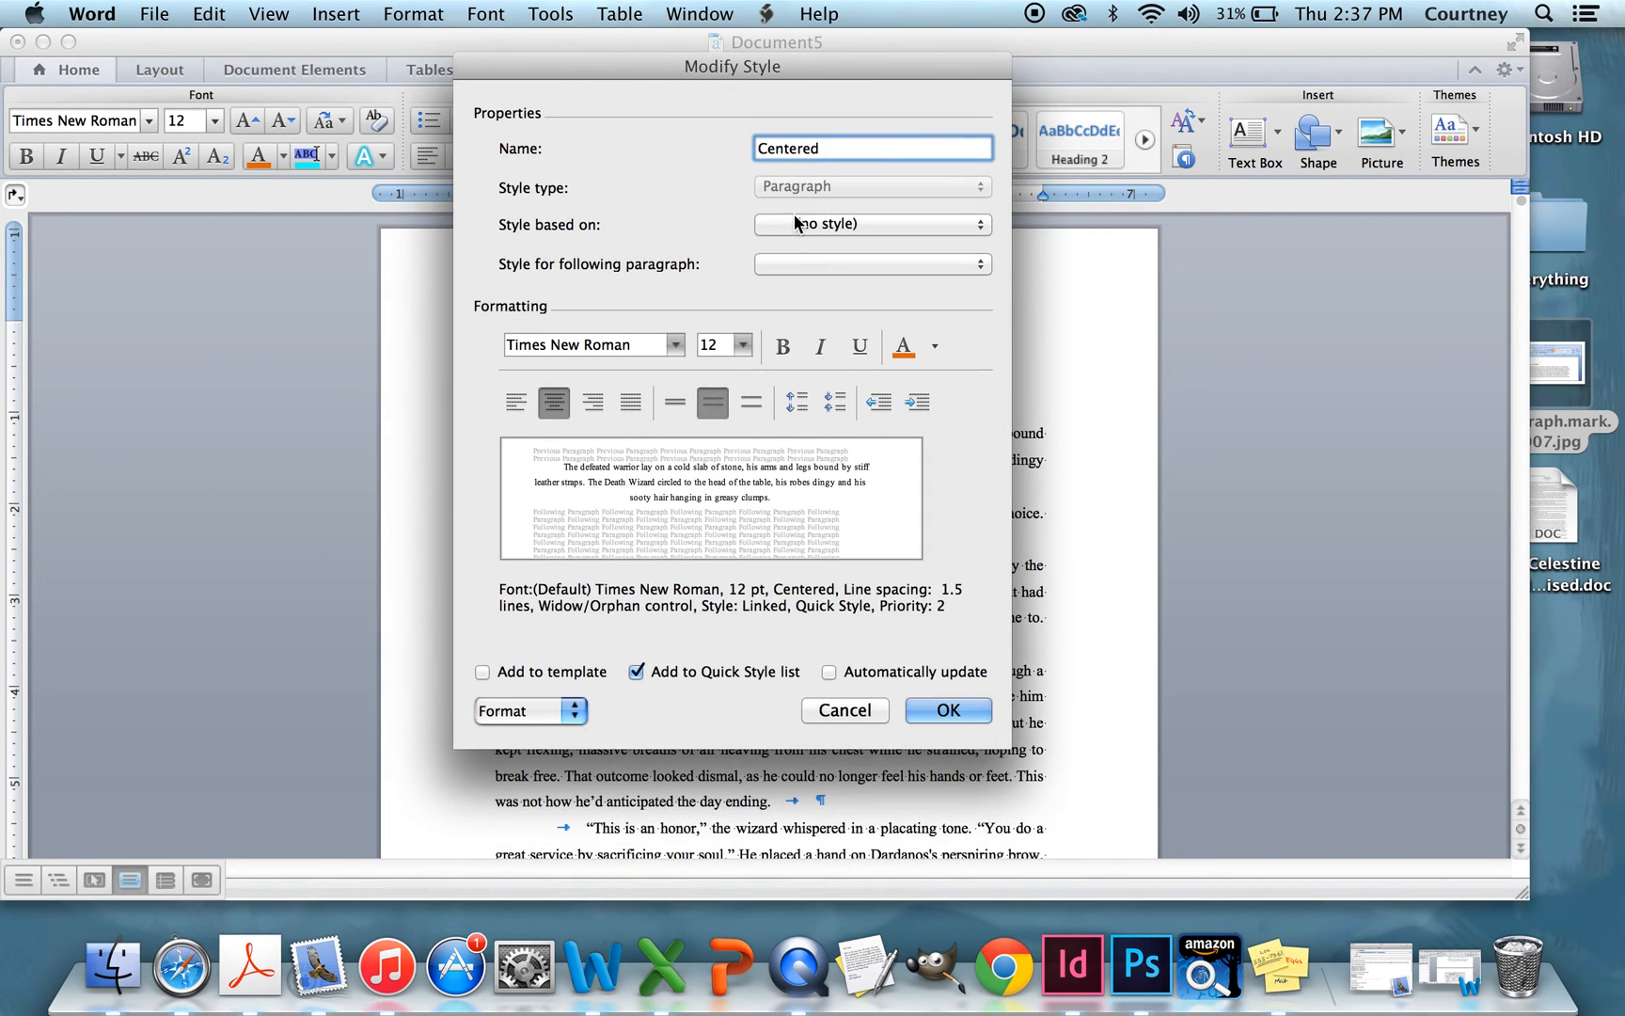
click(838, 264)
click(838, 264)
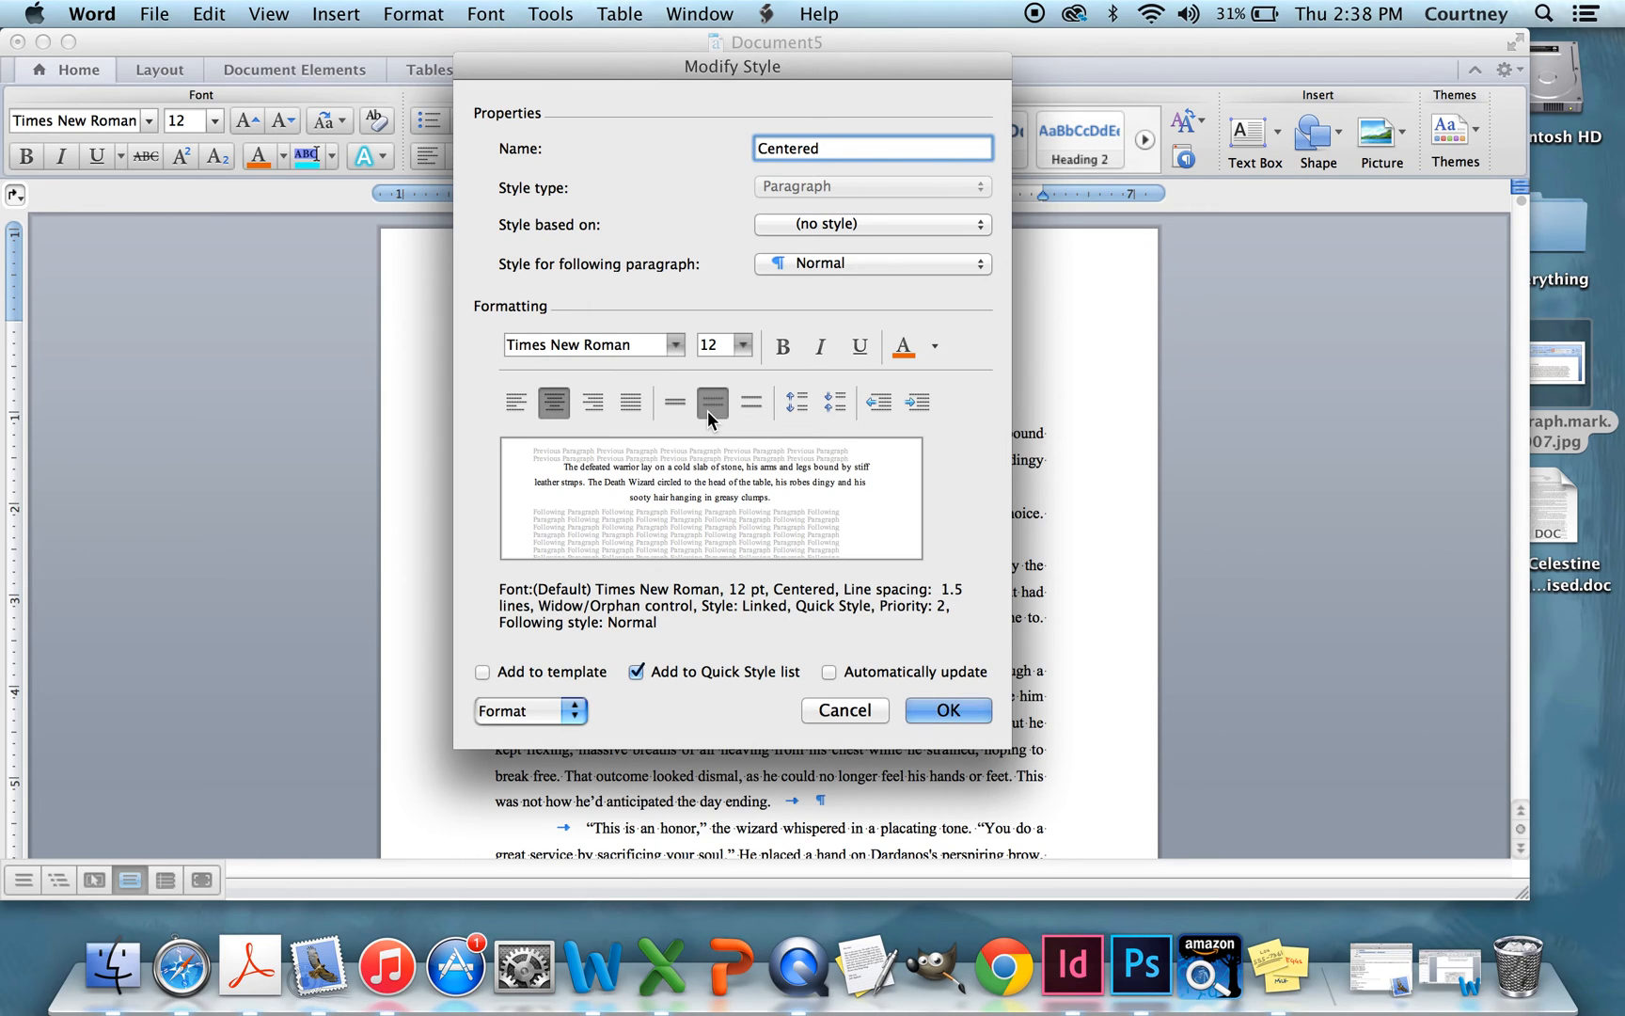
Step: Choose (none) for the Centered style's special indentation in its paragraph settings and accept the style modifications
click(567, 712)
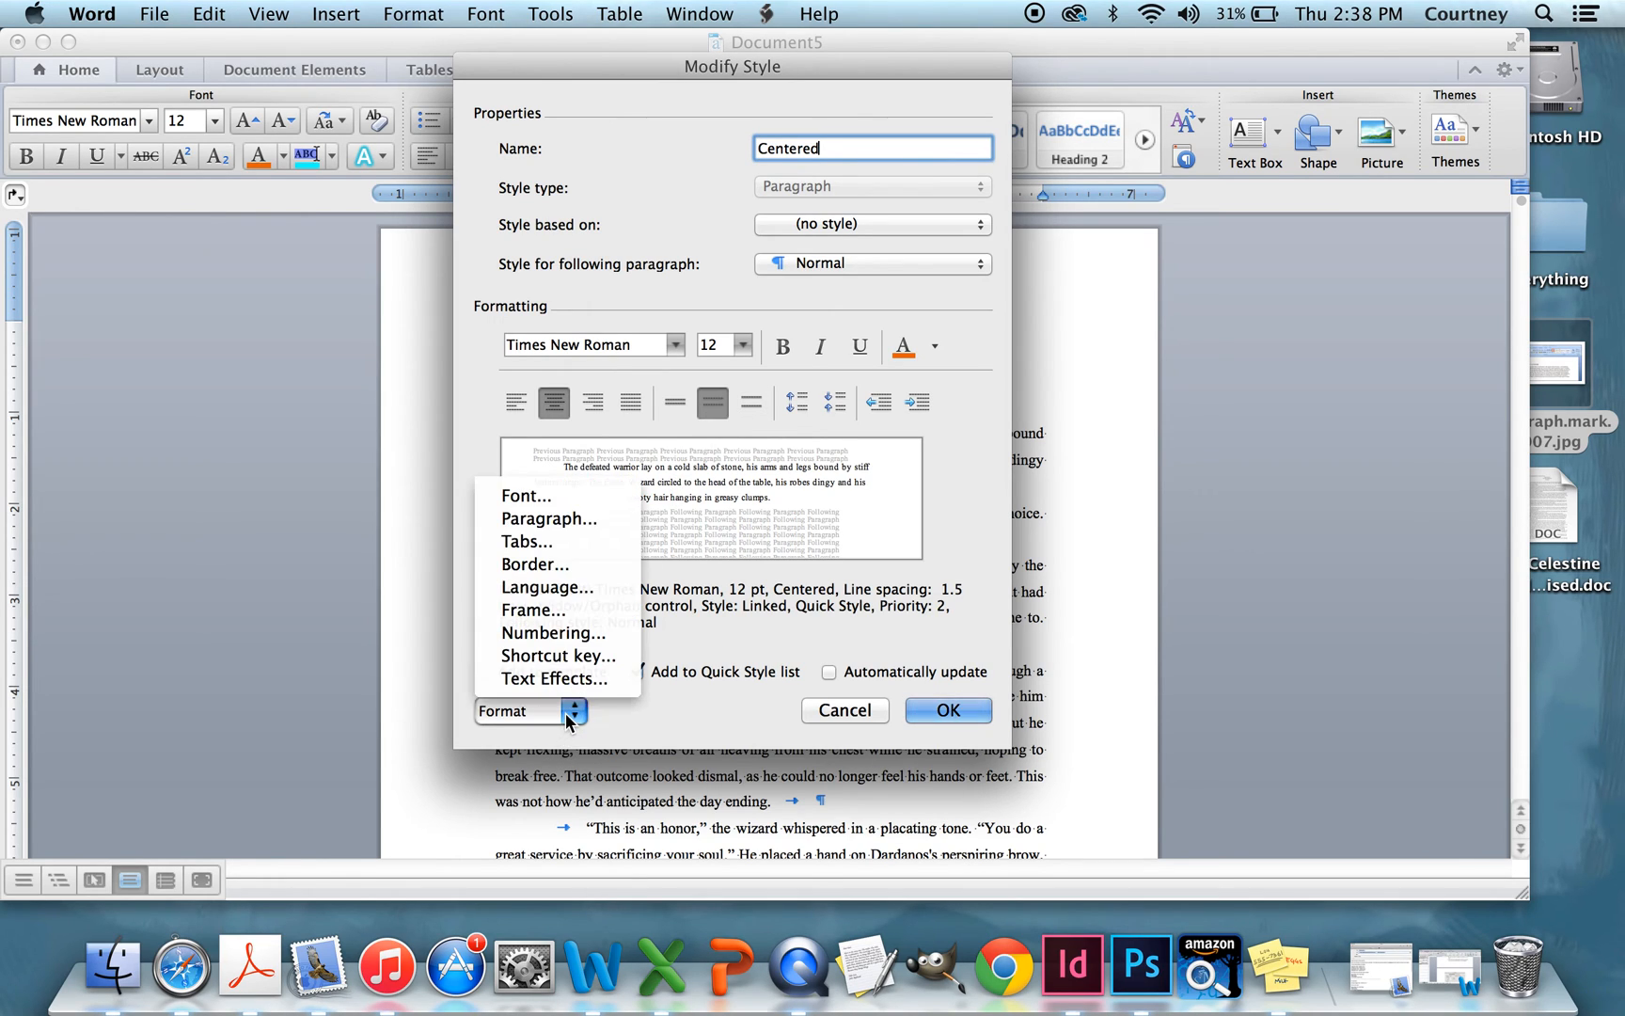
click(565, 519)
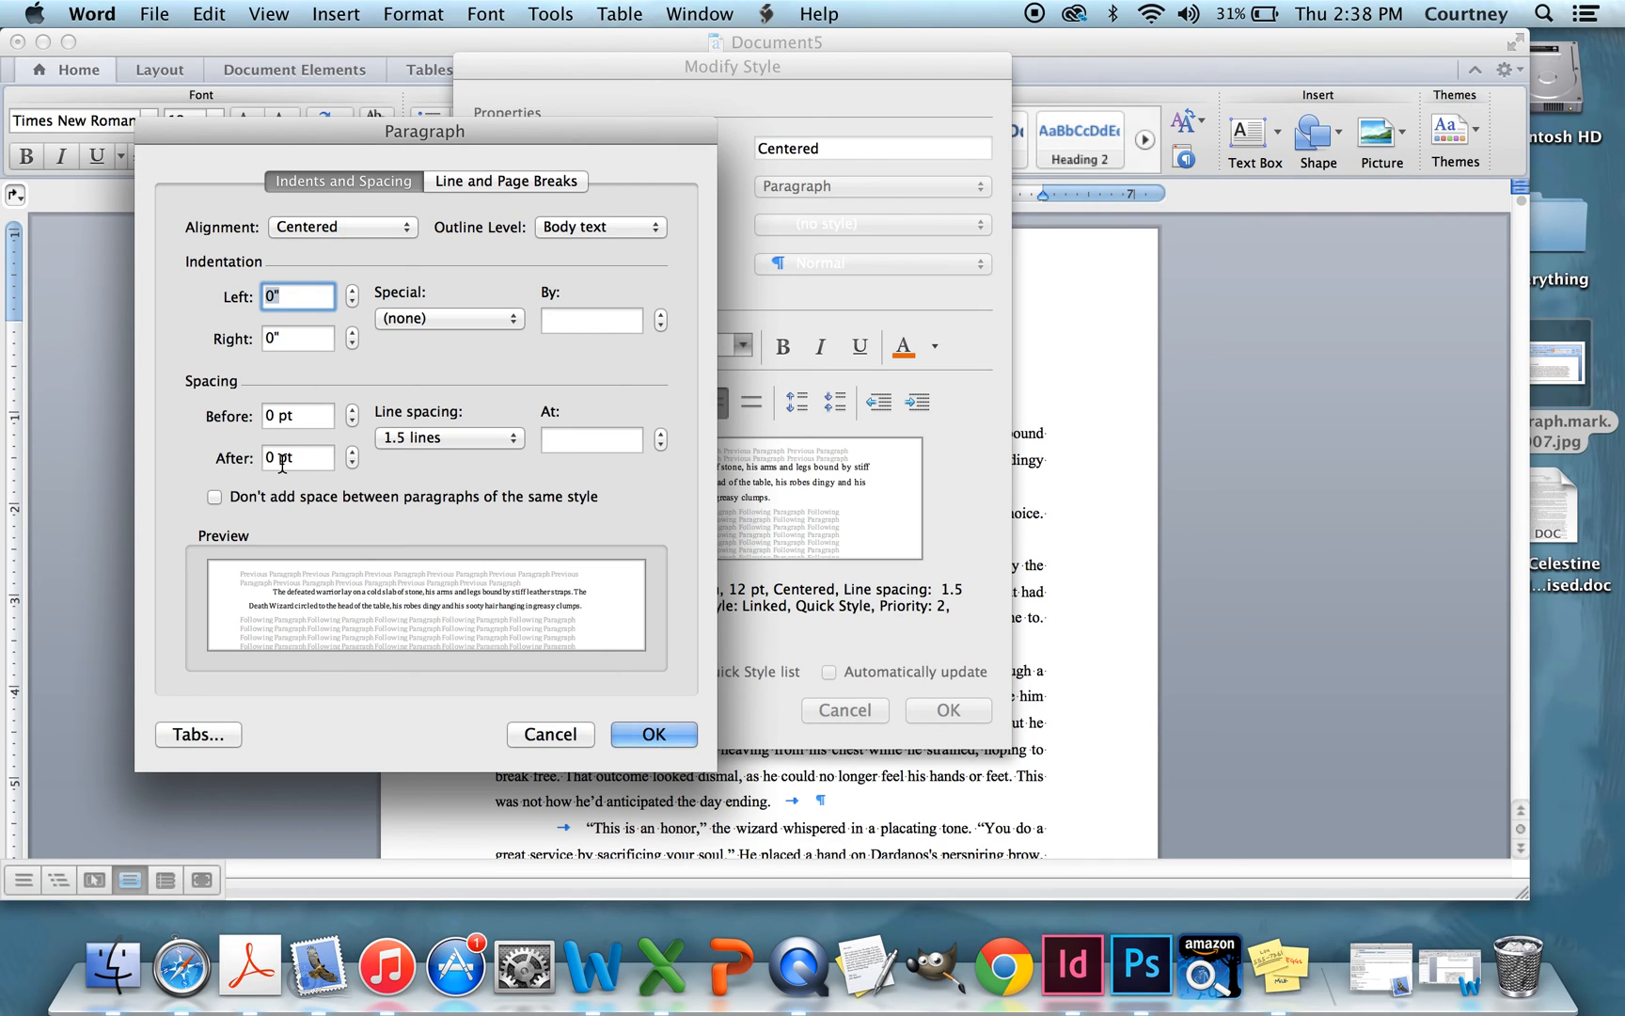
click(475, 318)
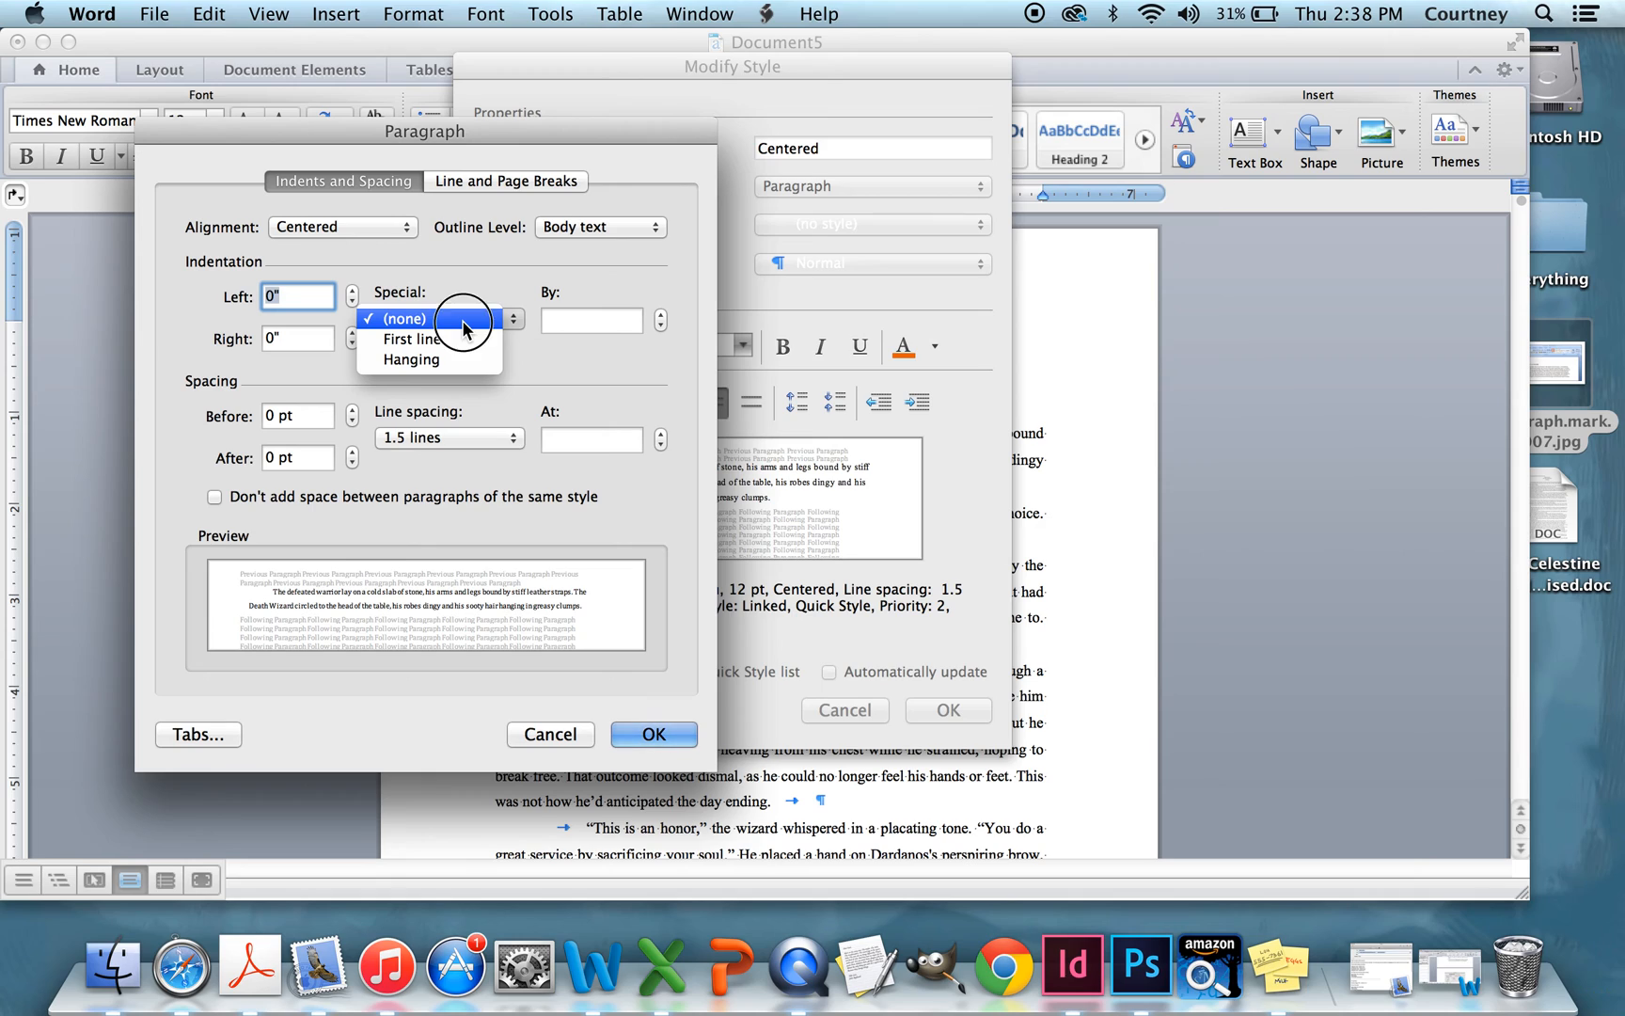
click(462, 319)
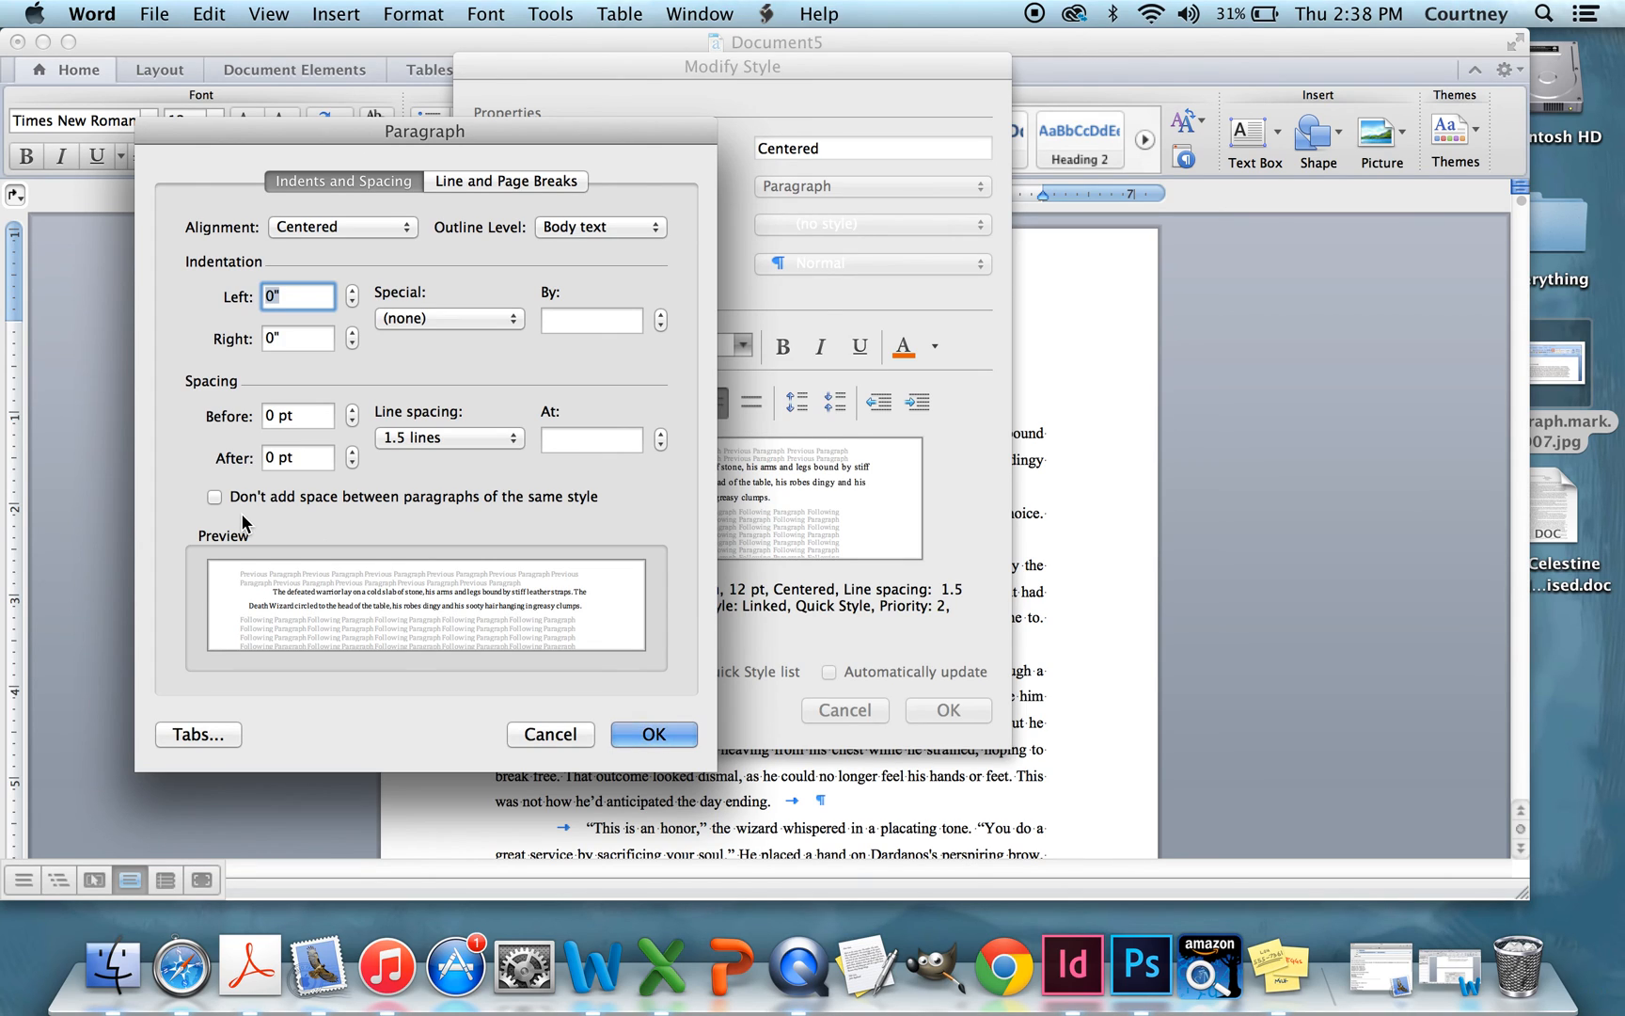
click(636, 735)
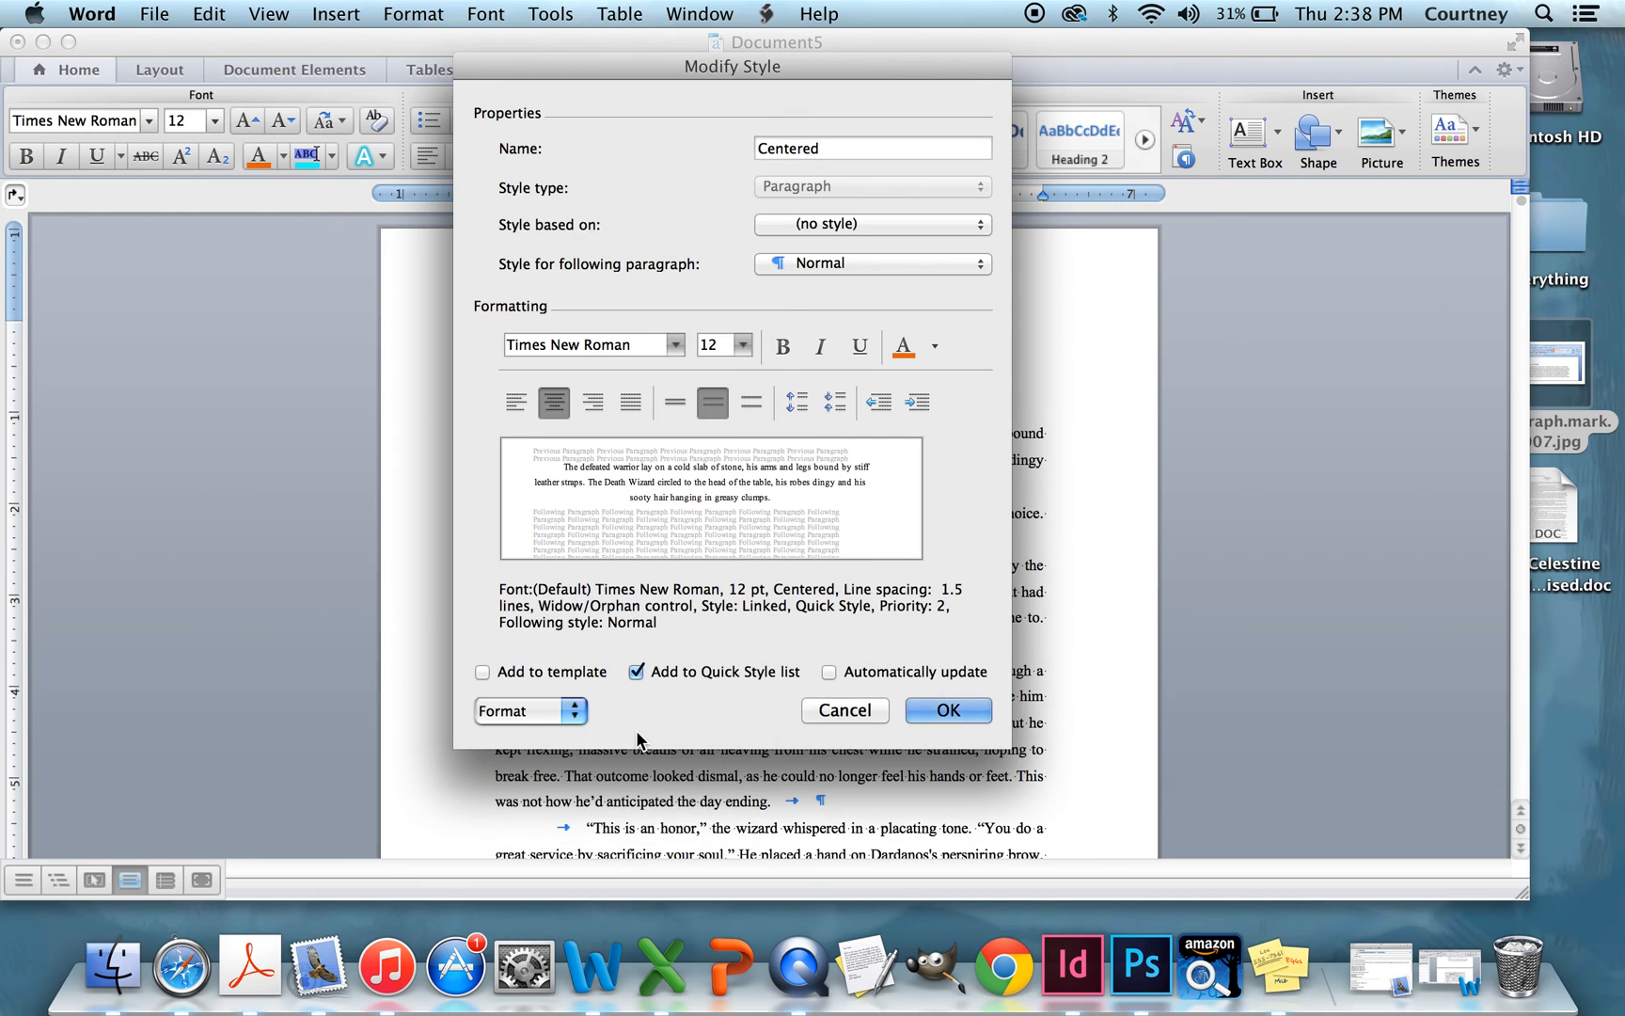
click(967, 713)
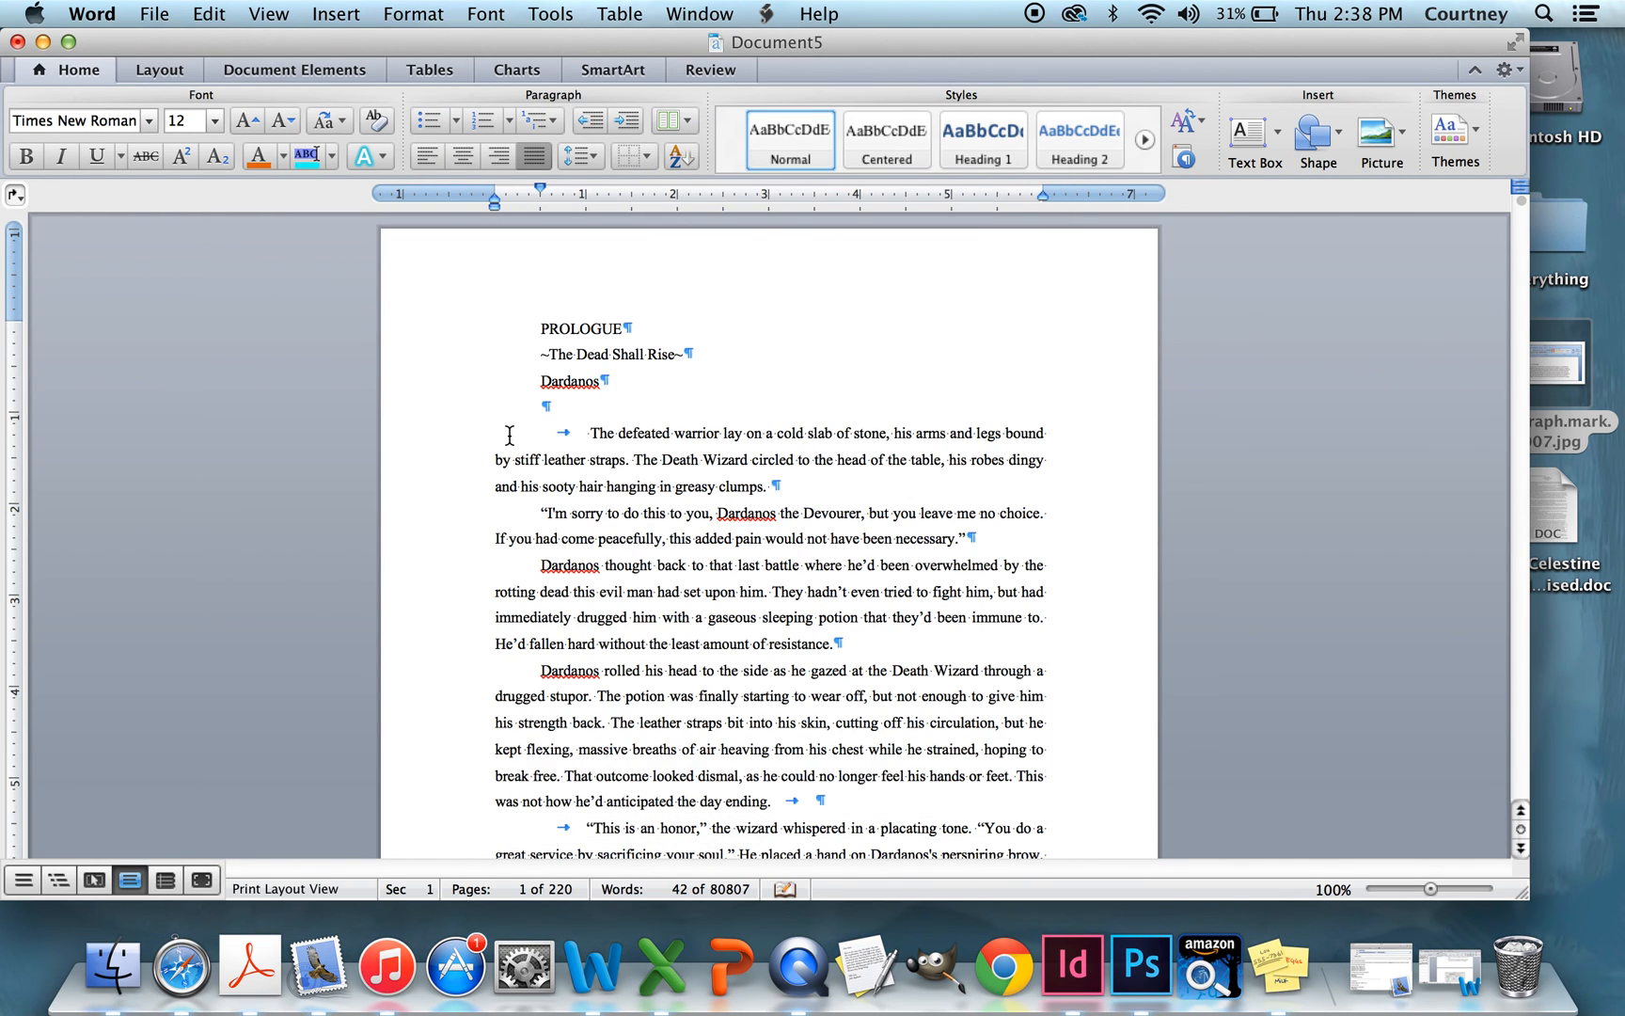
Step: Apply the Centered style to the three heading lines from PROLOGUE to Dardanos at the start of the manuscript
drag(424, 331, 426, 386)
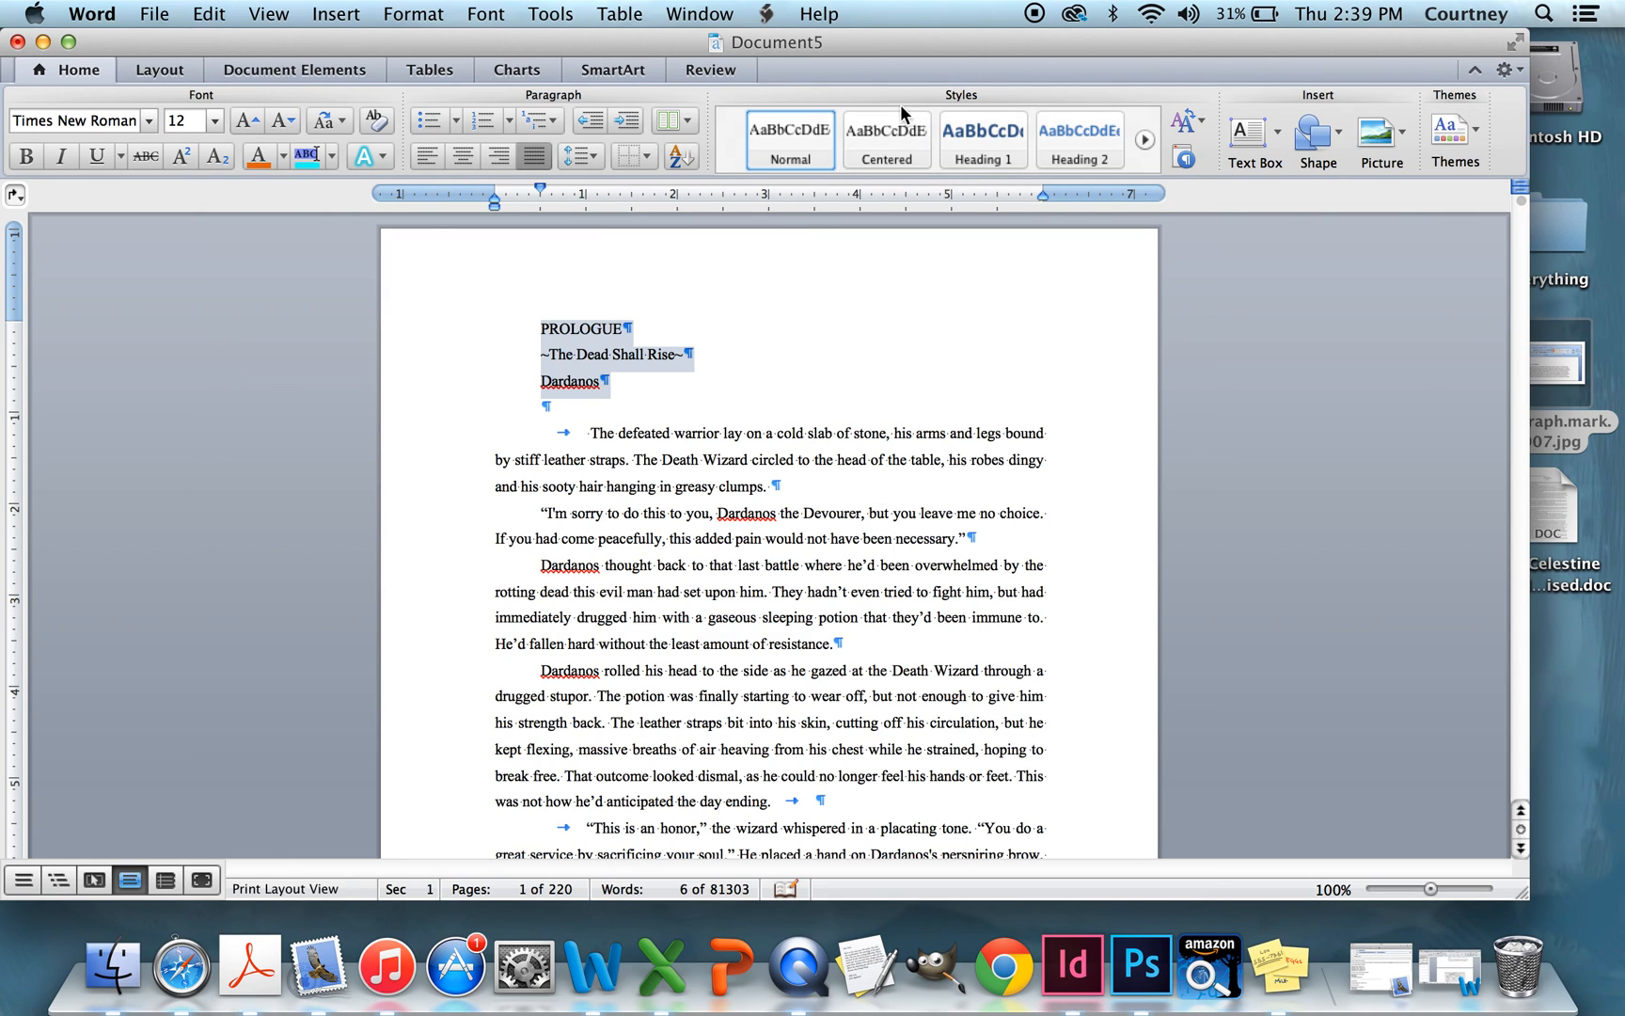
click(889, 150)
click(827, 388)
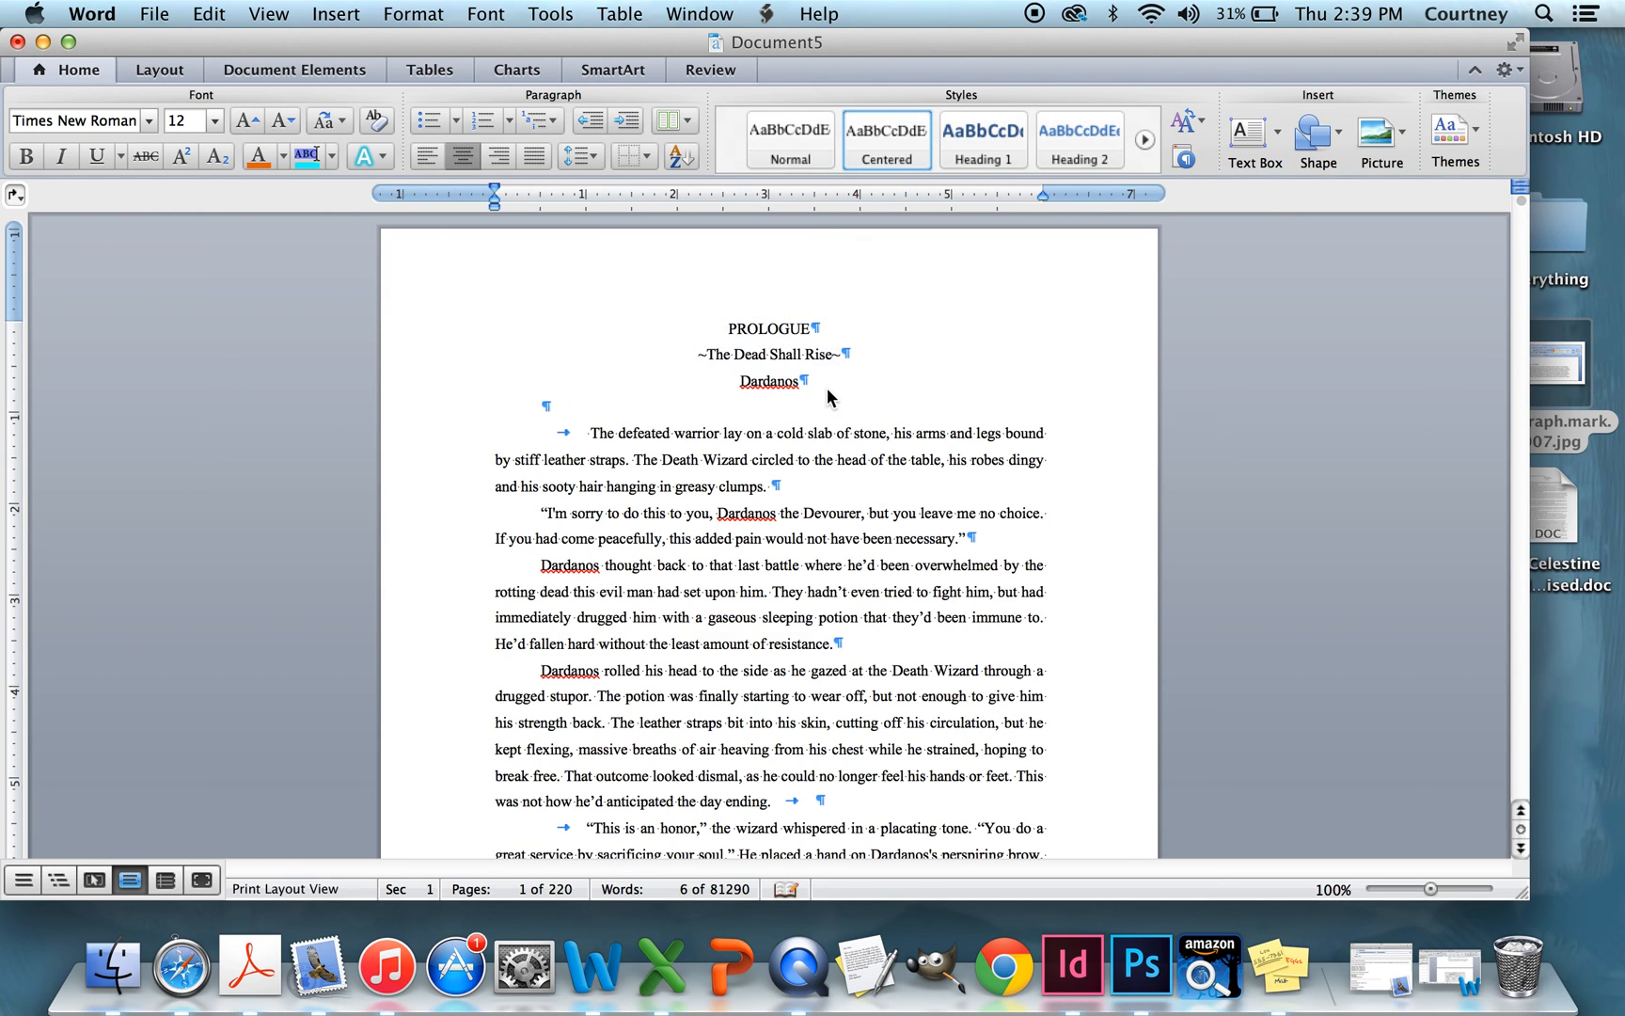